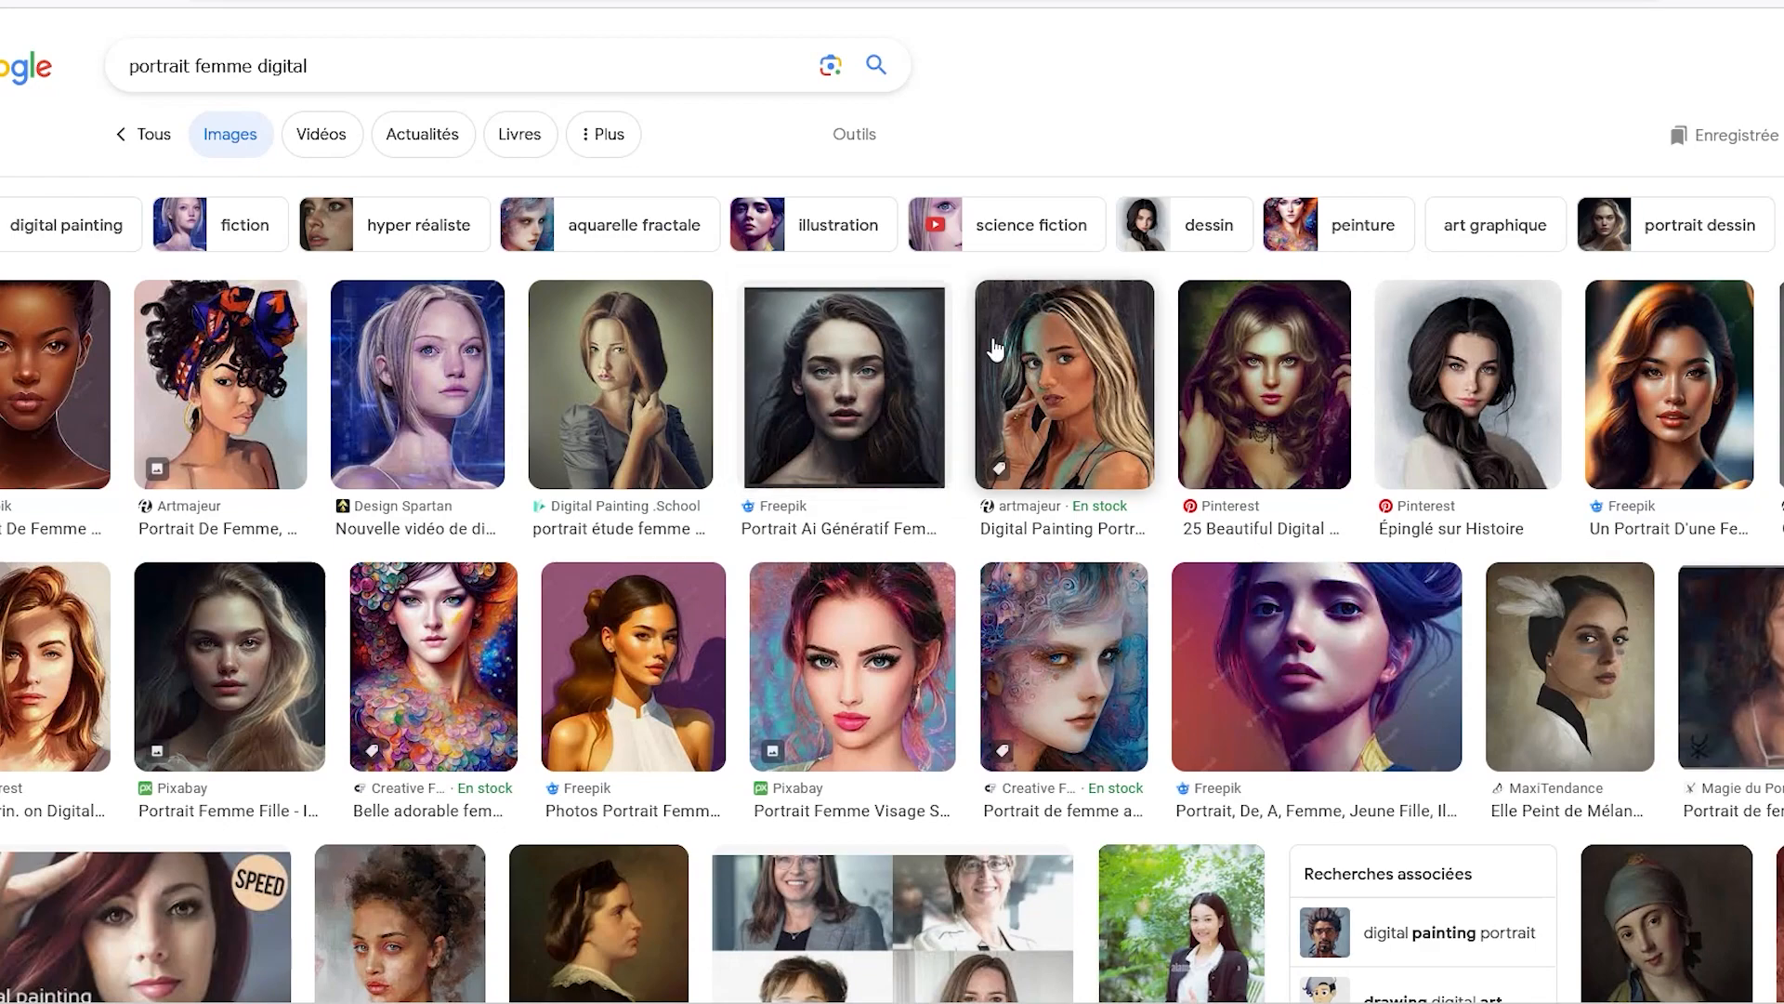
Browse the image results for digital female portraits, then return to the "portrait femme" results and look through them.
scroll(1081, 581, "down", 5)
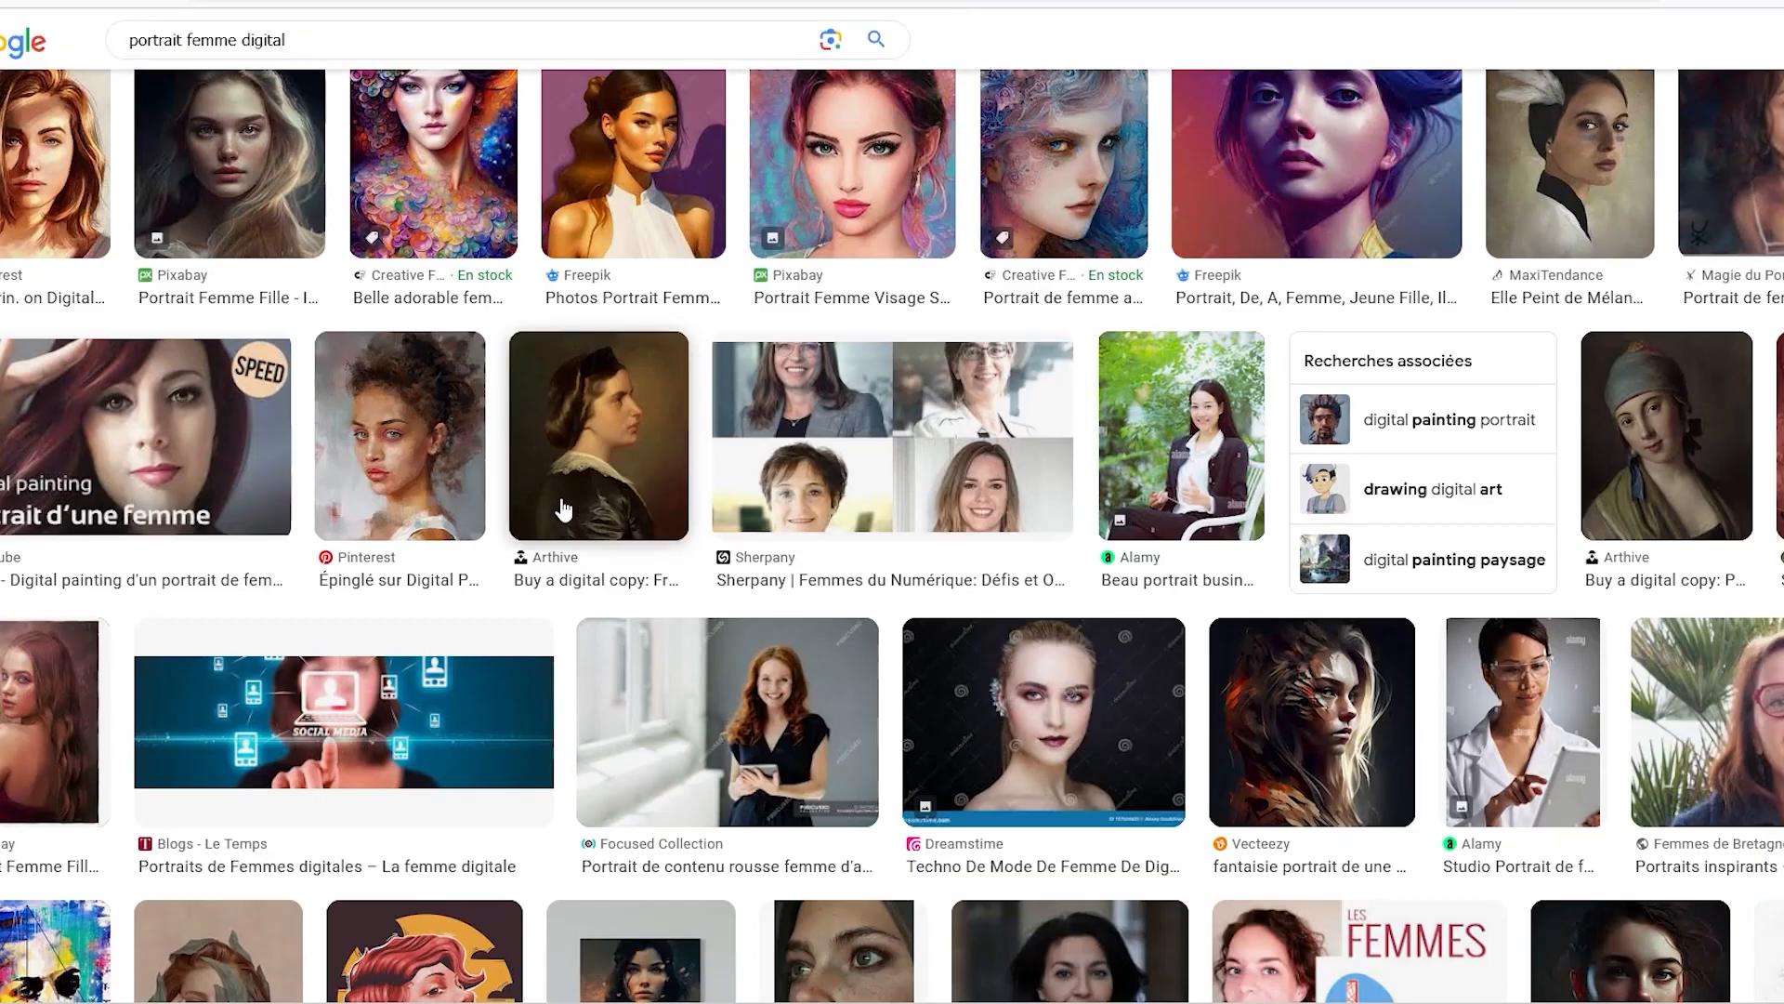
scroll(1081, 572, "up", 5)
key("alt+Left")
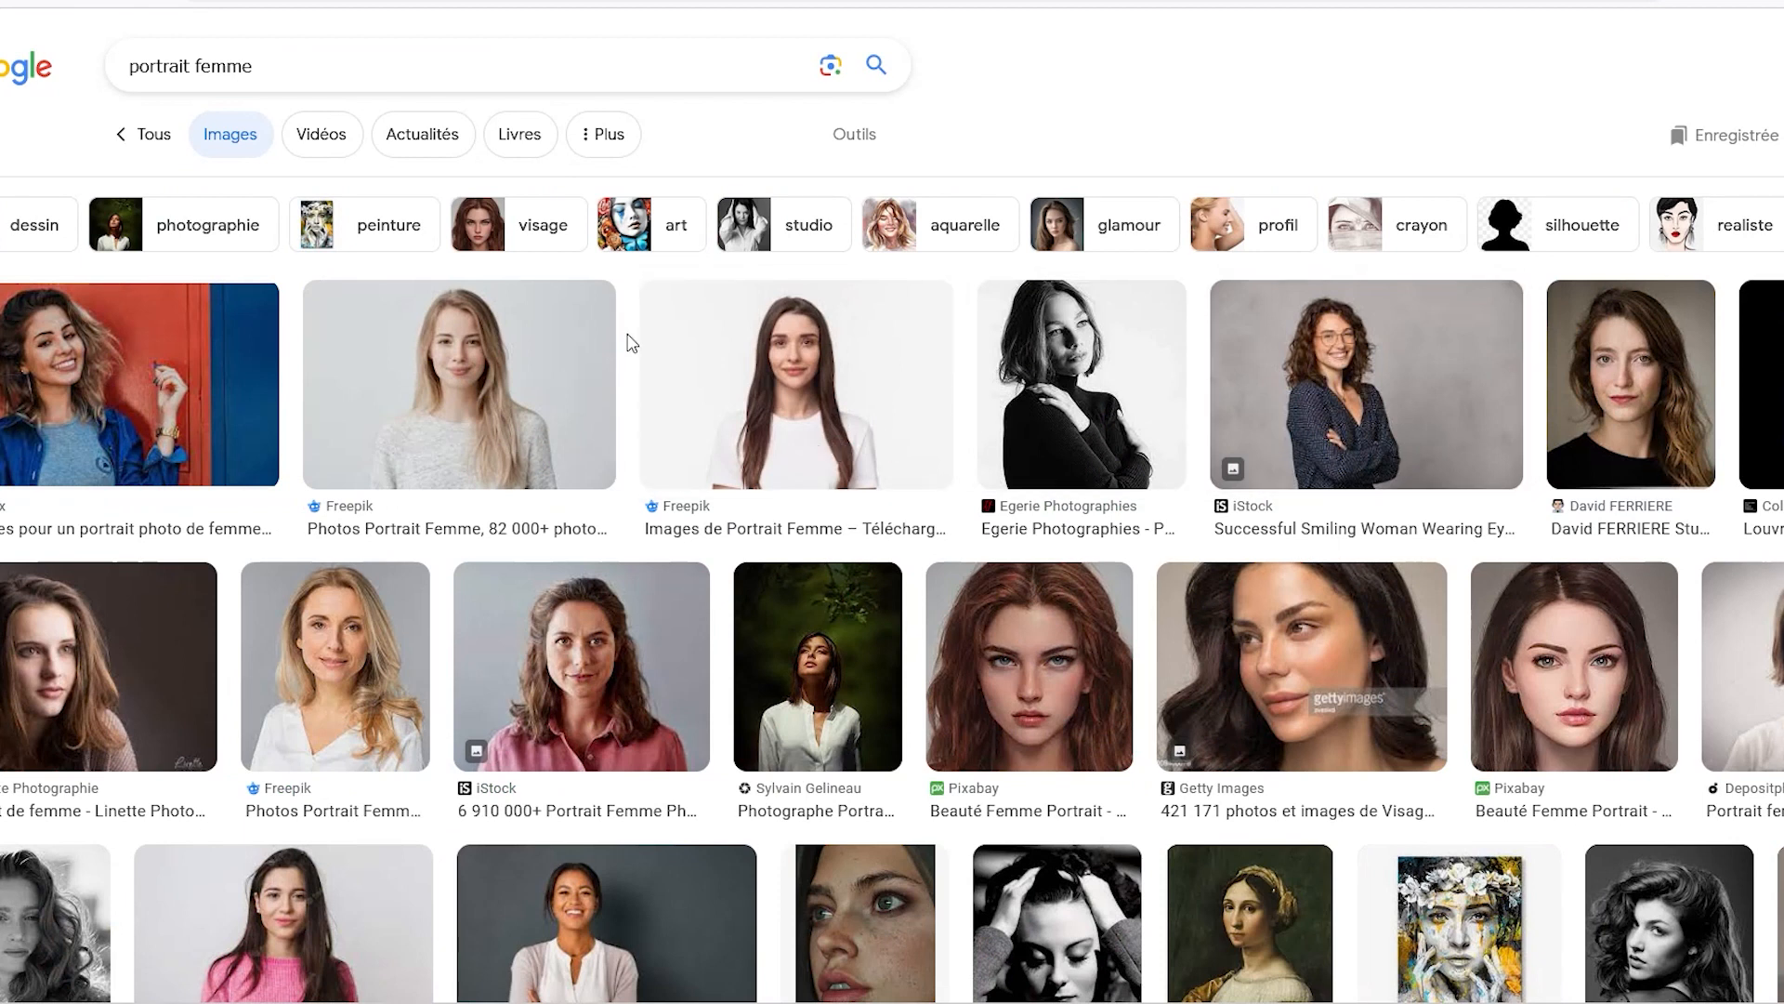
scroll(383, 320, "down", 1)
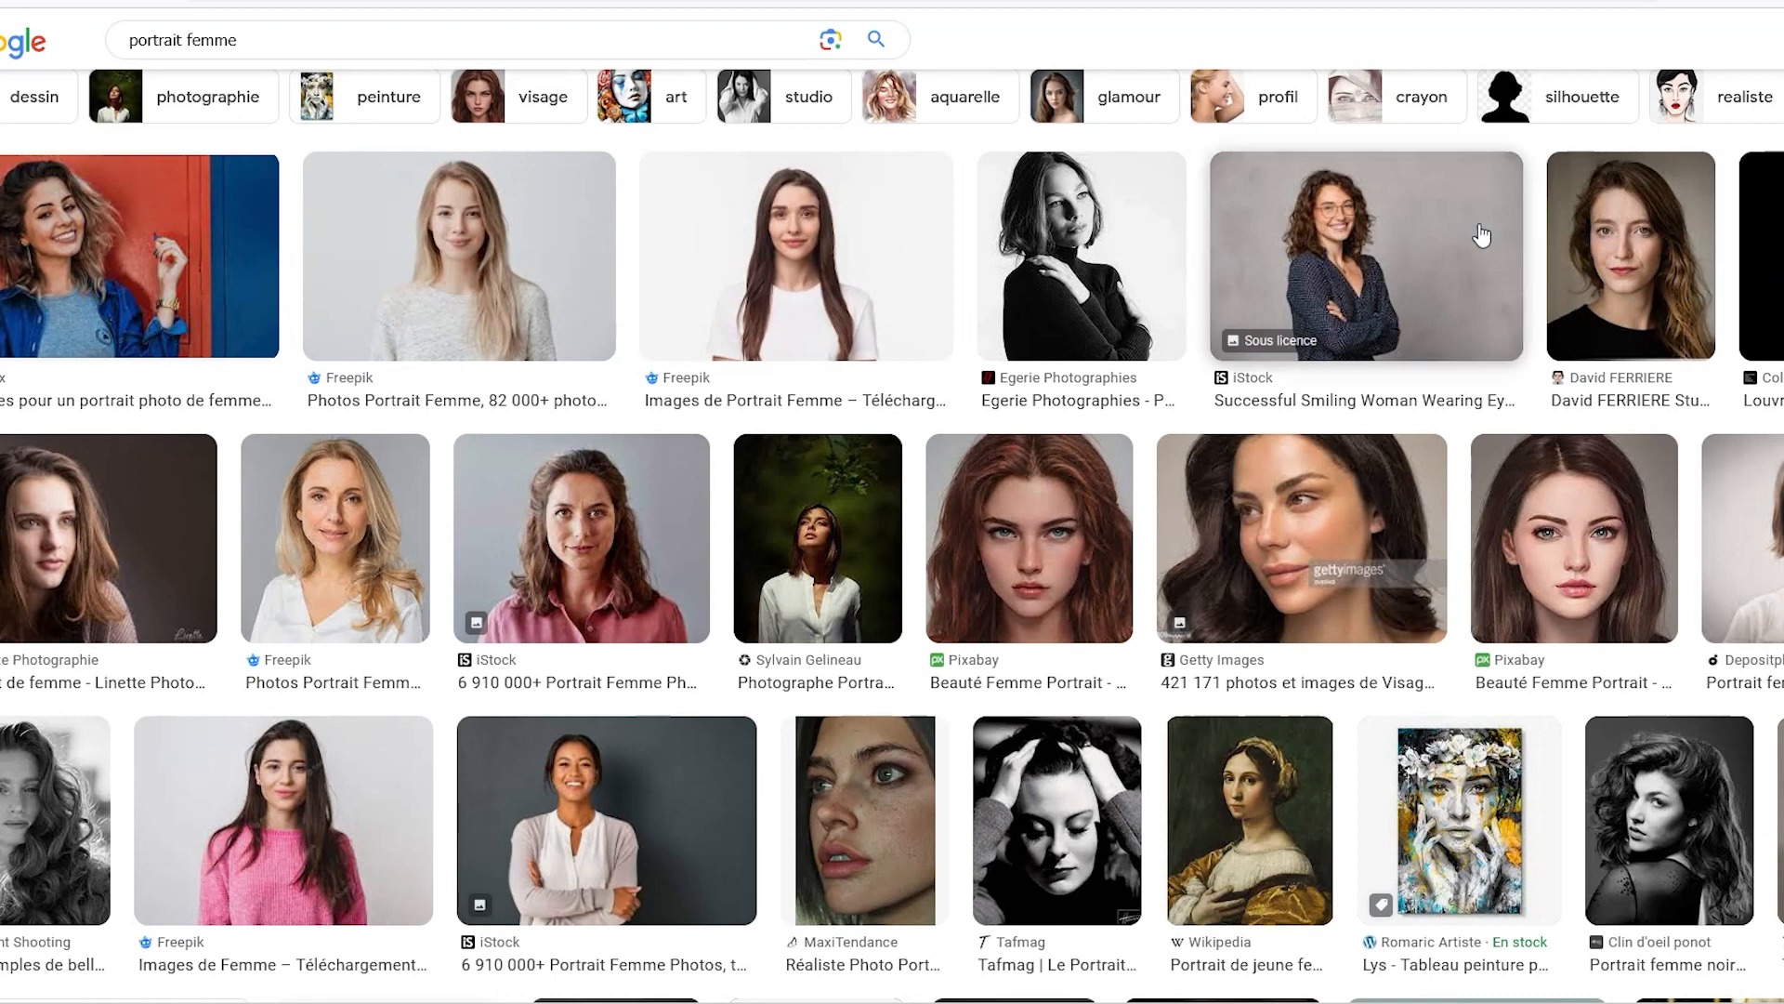
left_click(661, 347)
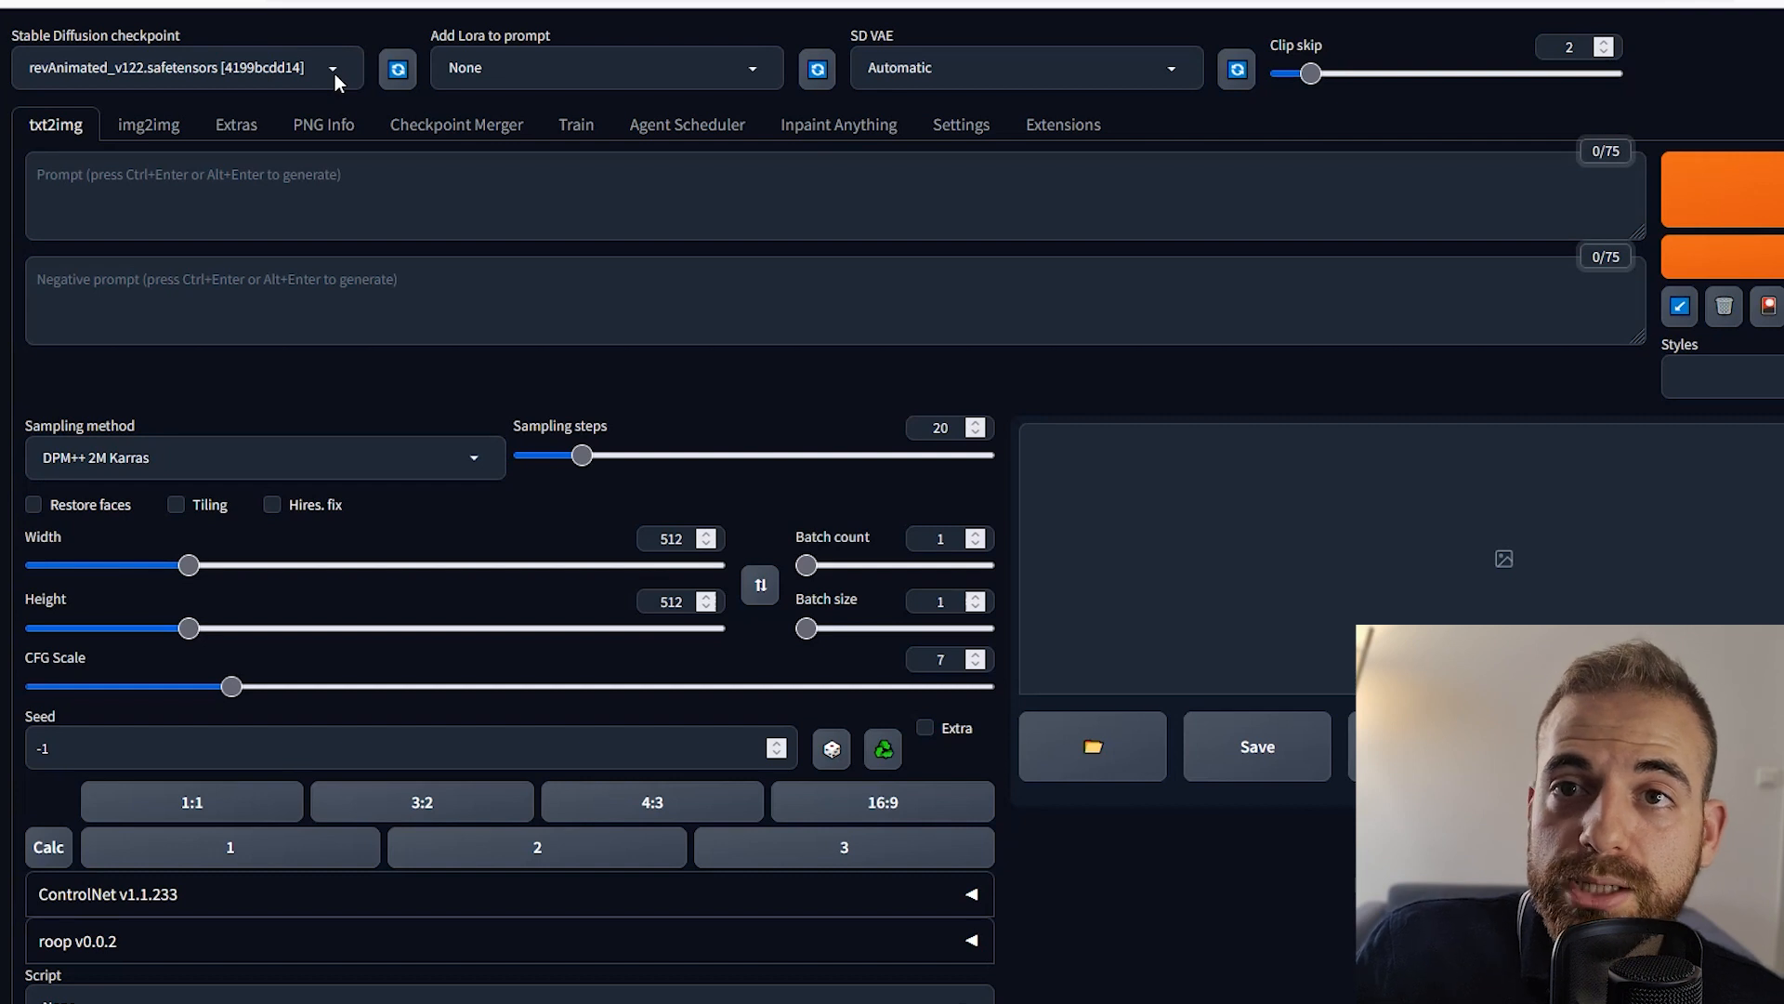
Review the available Stable Diffusion checkpoints, keeping the current one selected.
left_click(153, 77)
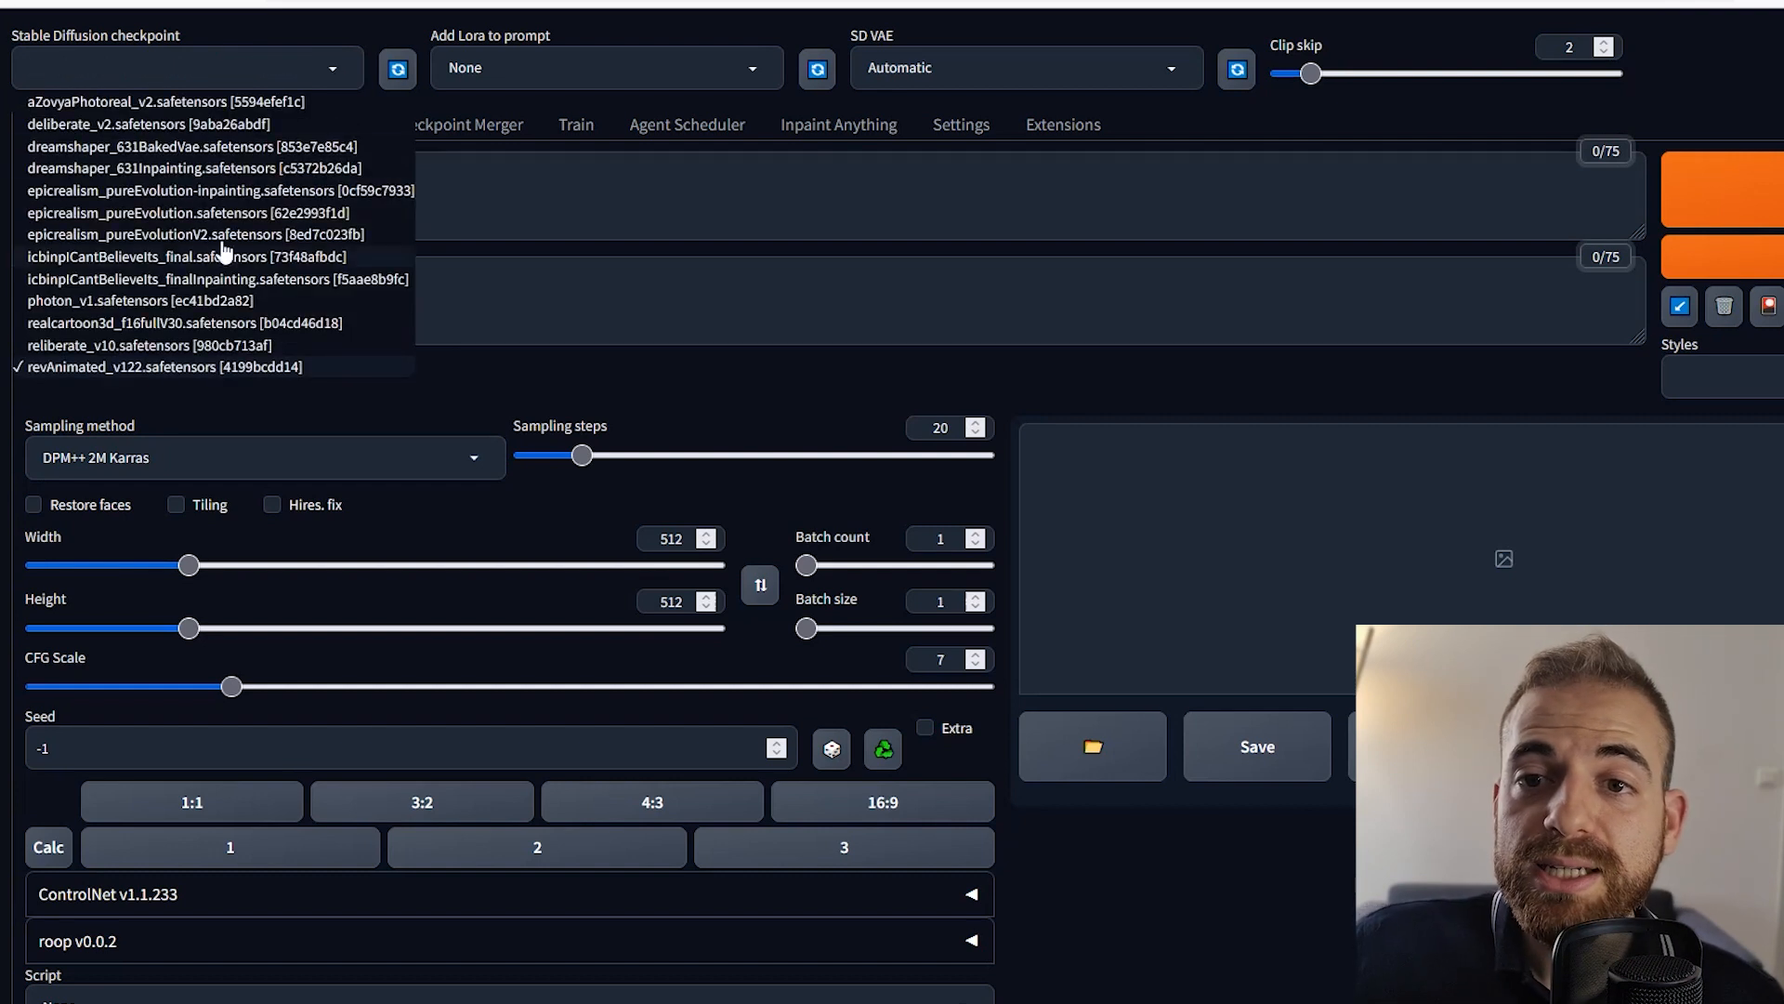
left_click(630, 270)
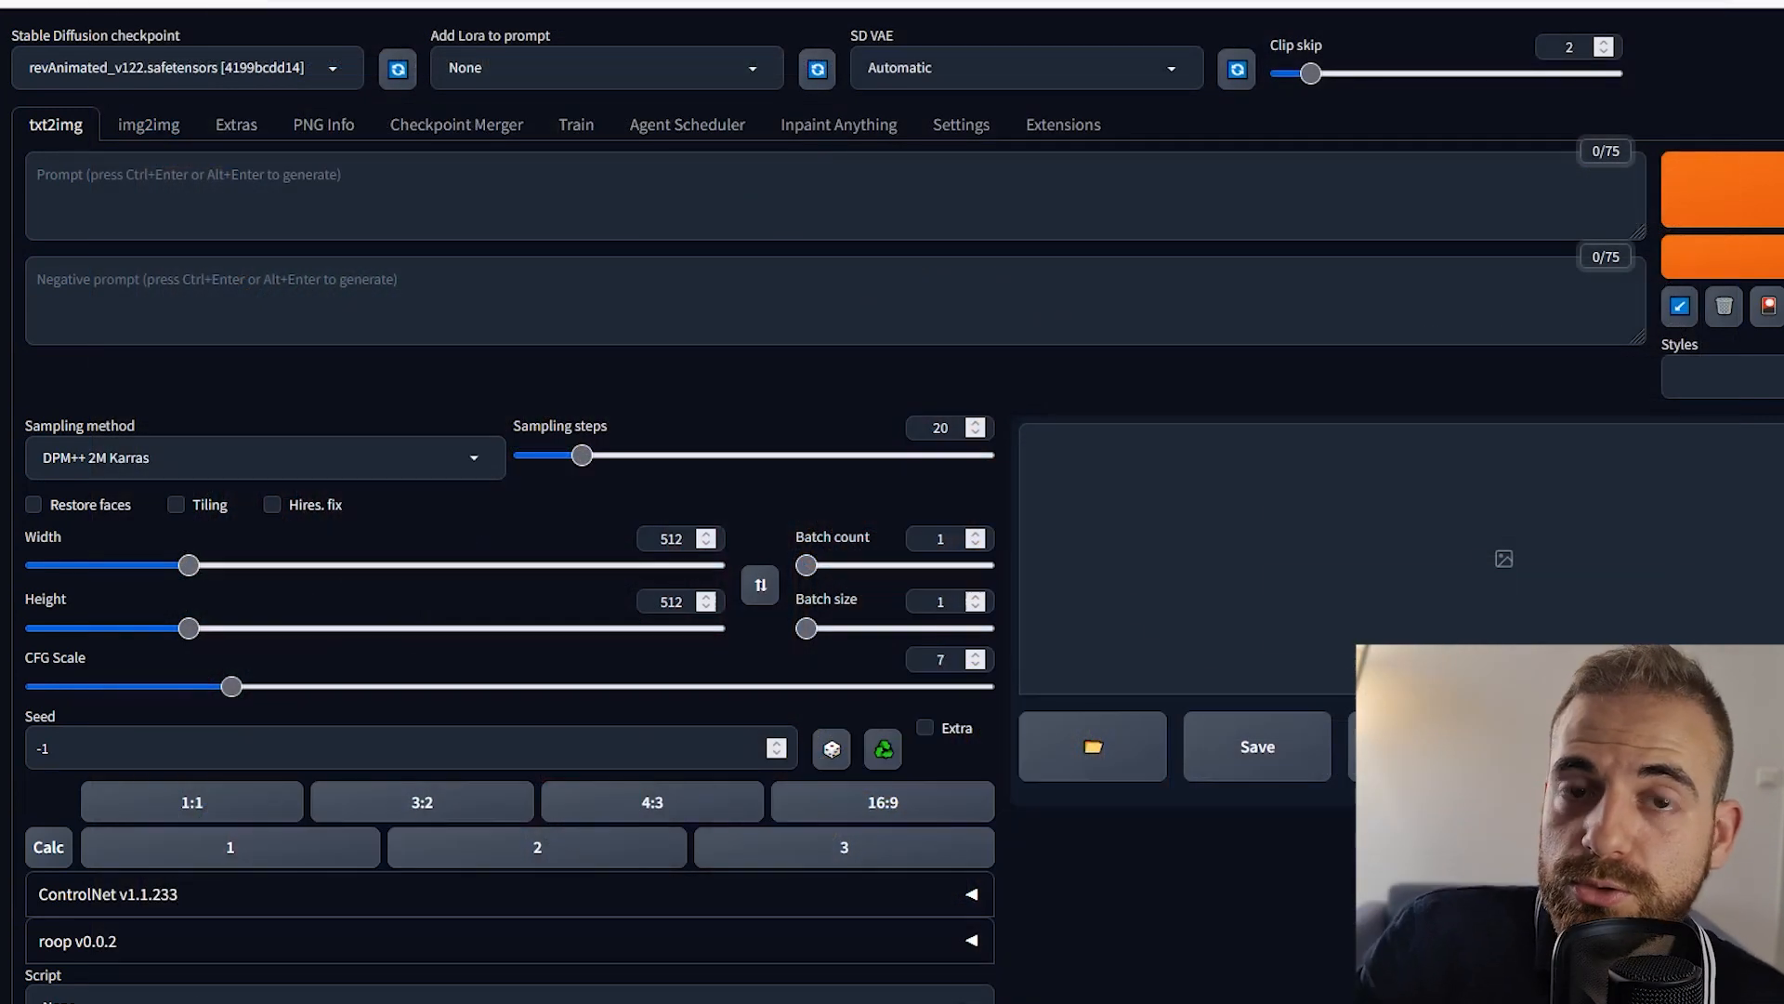
Enter the prompt "a woman in front of a tank, warfield, fully geared military uniform, a photorealistic painting" and negative prompt "Asian, Chinese".
key("ctrl+v")
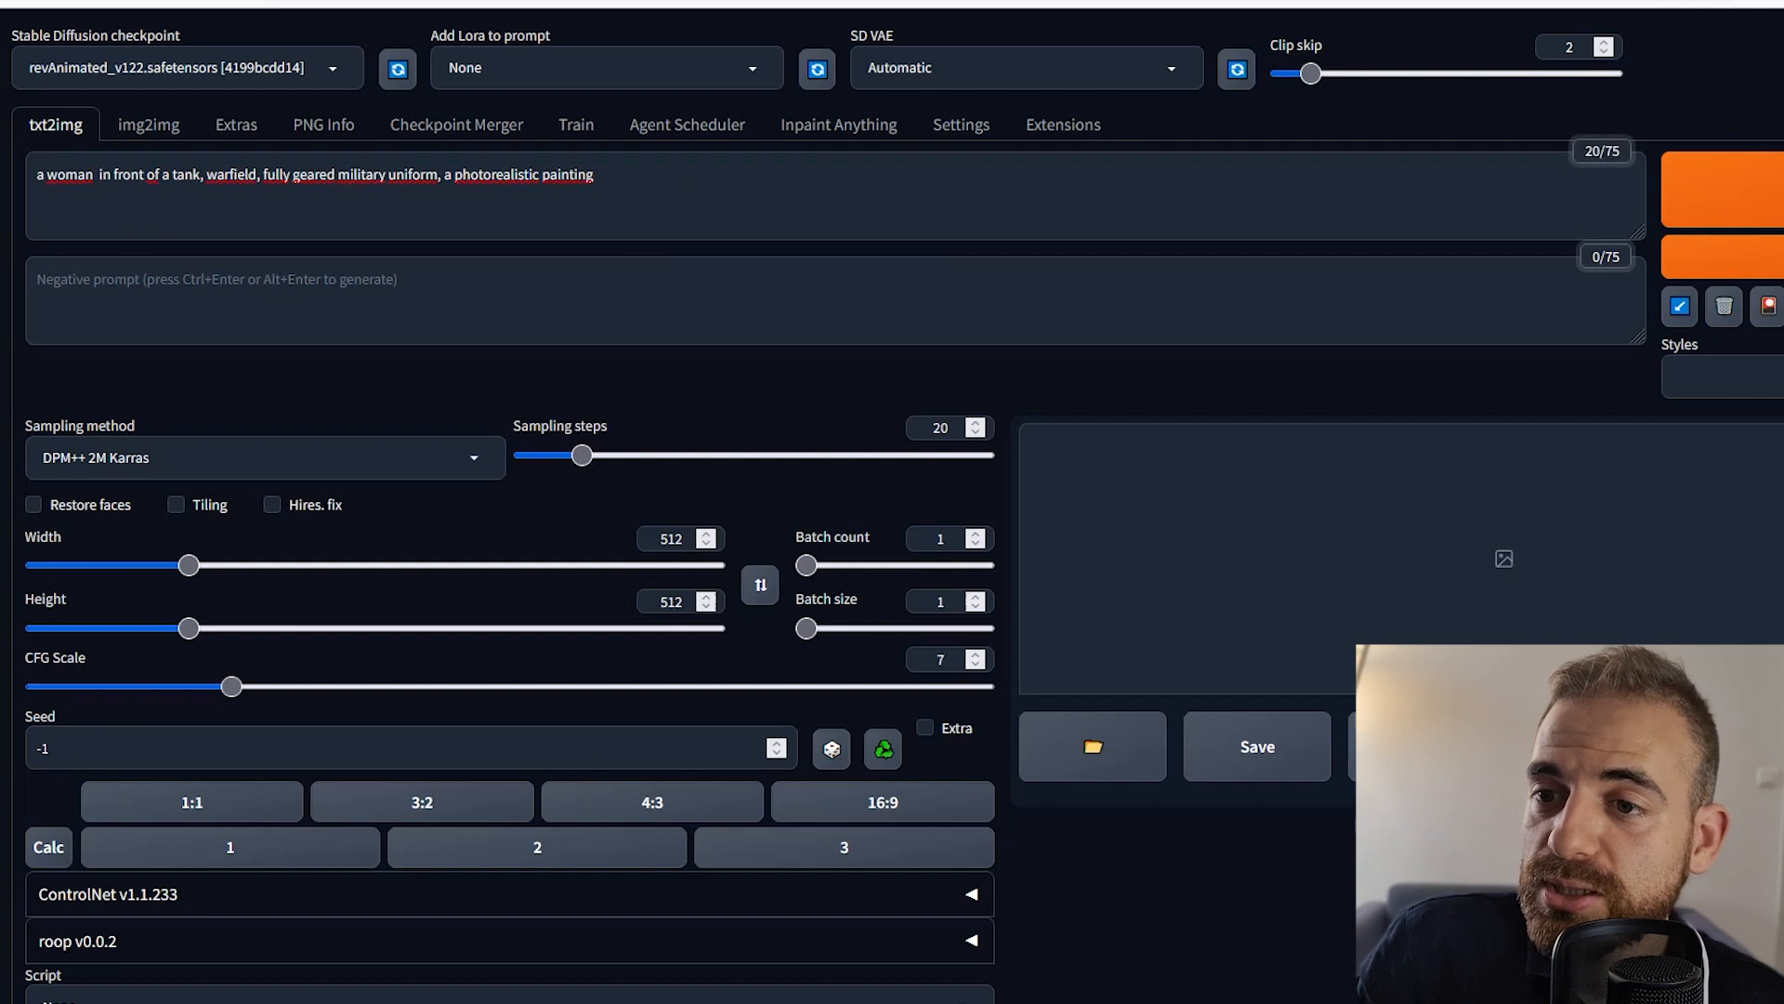
left_click(452, 308)
type("Asian, Chinese")
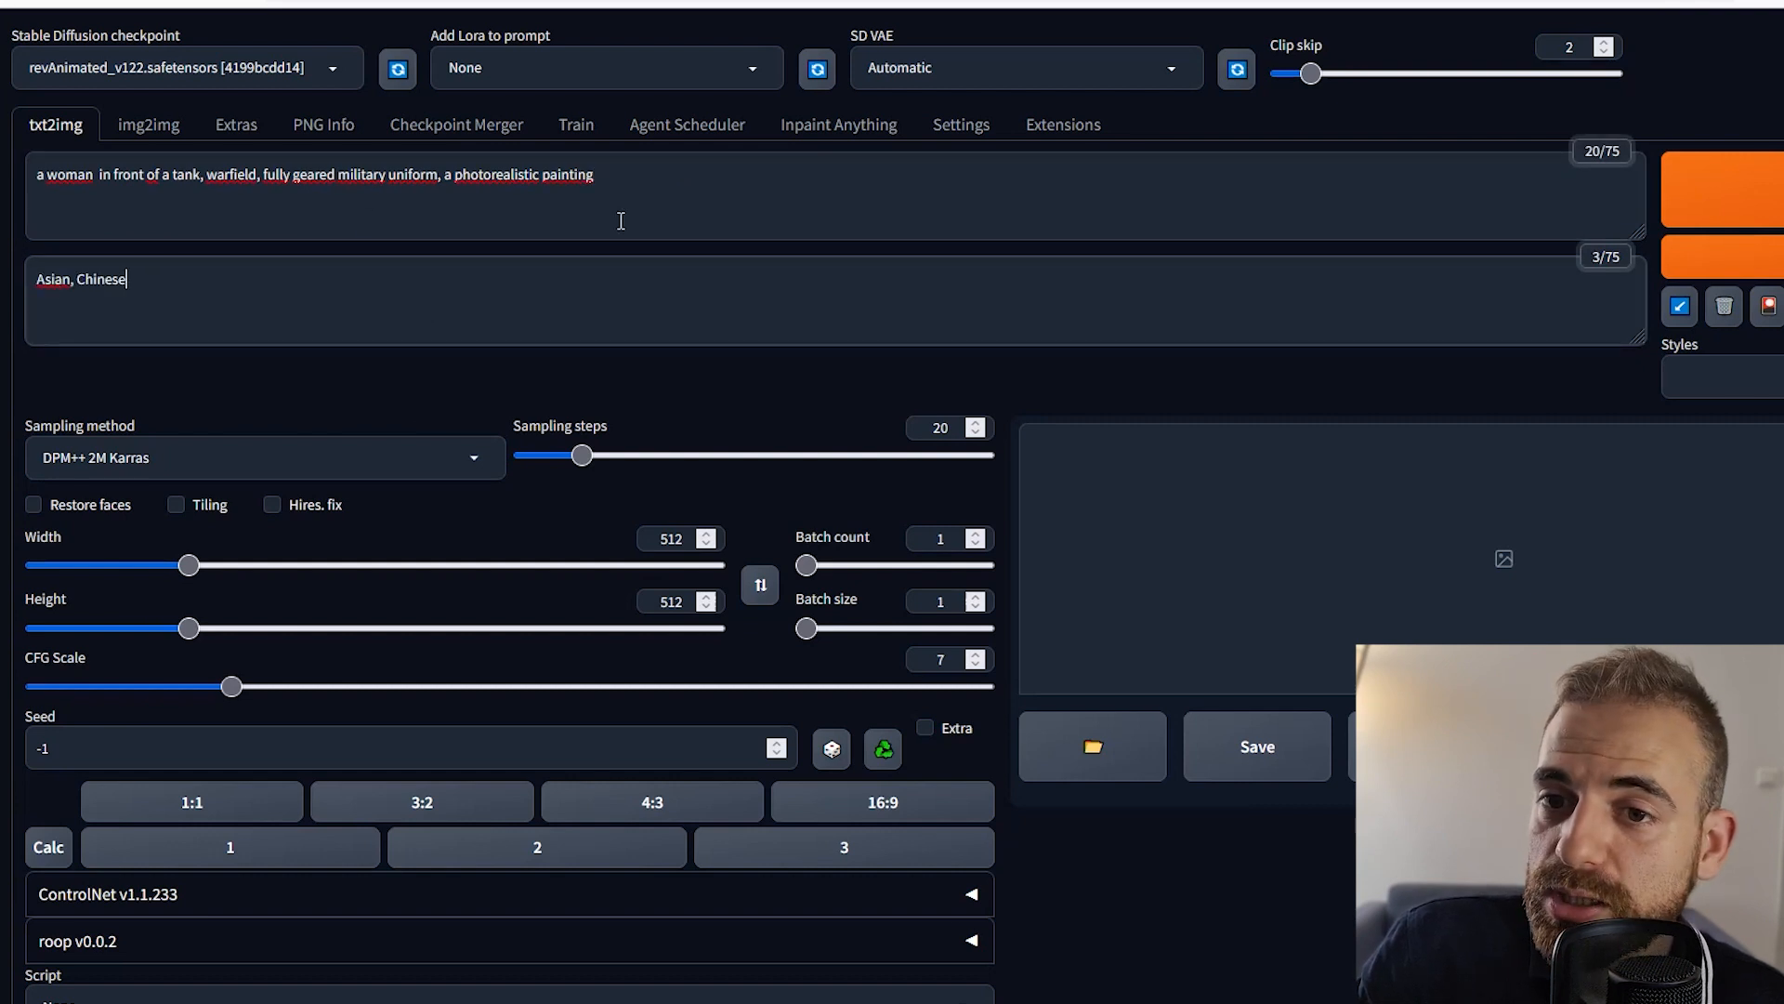
Apply the Default_Negative and Digital/Oil Painting styles to the generation.
left_click(1728, 376)
left_click(1729, 438)
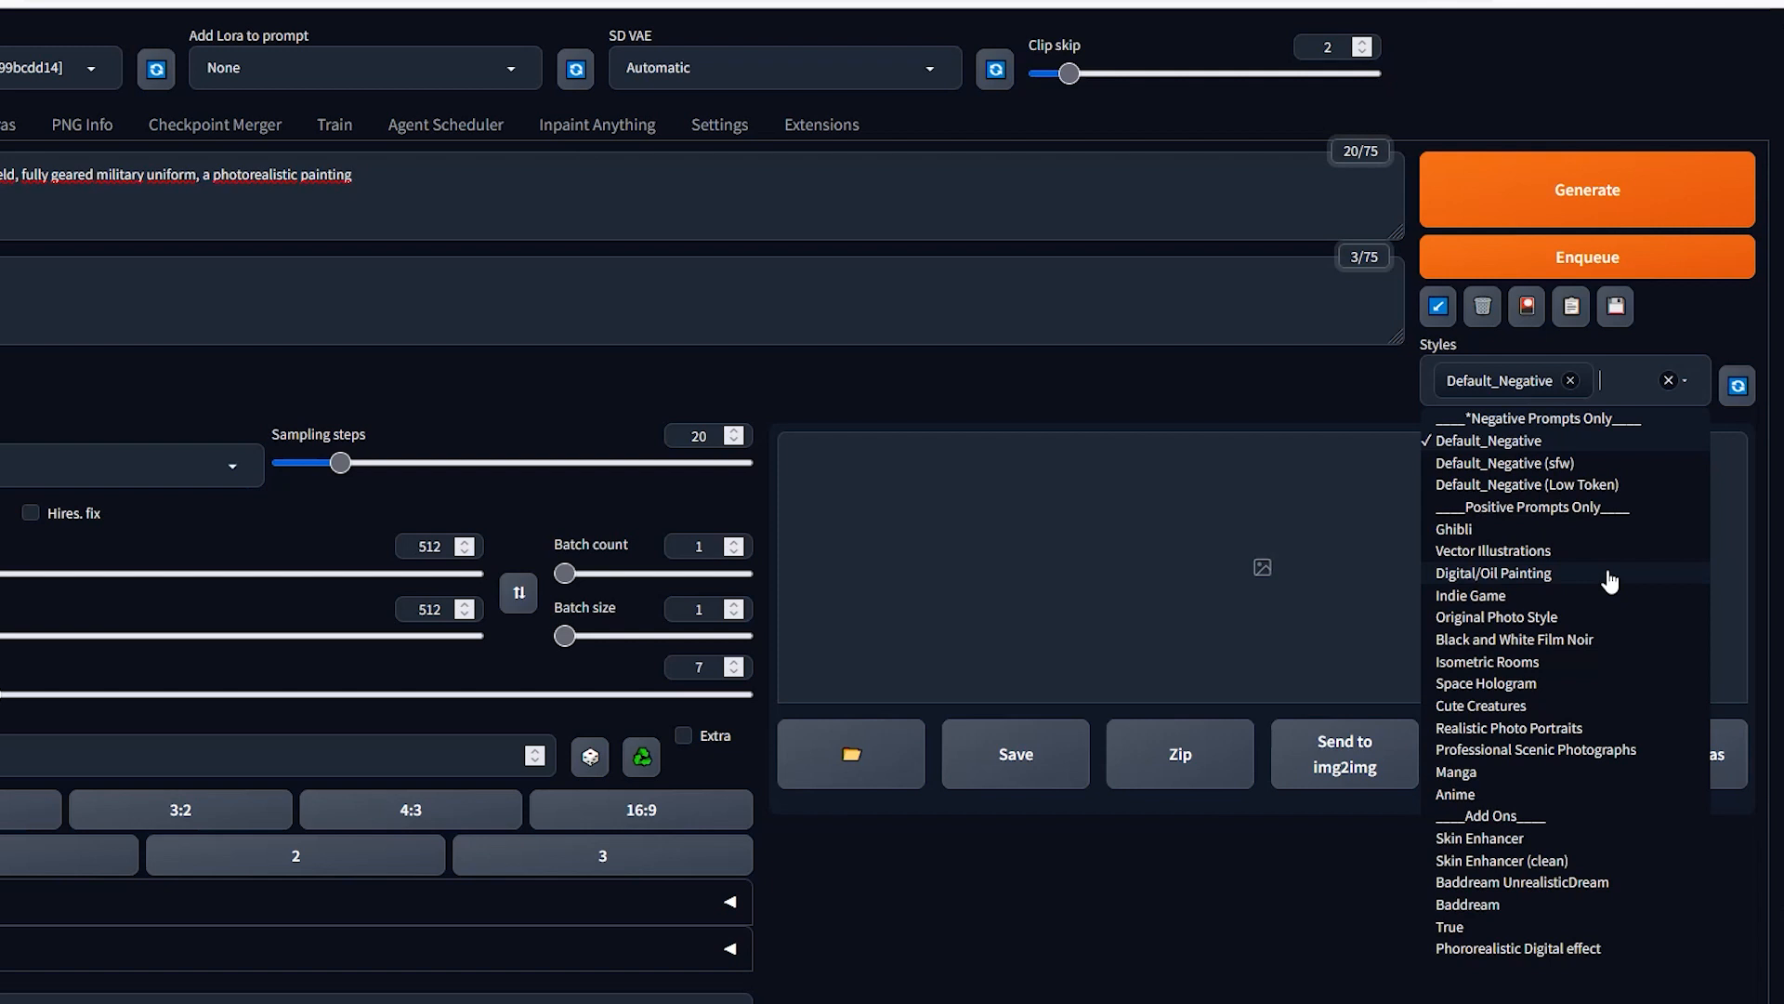
left_click(1609, 574)
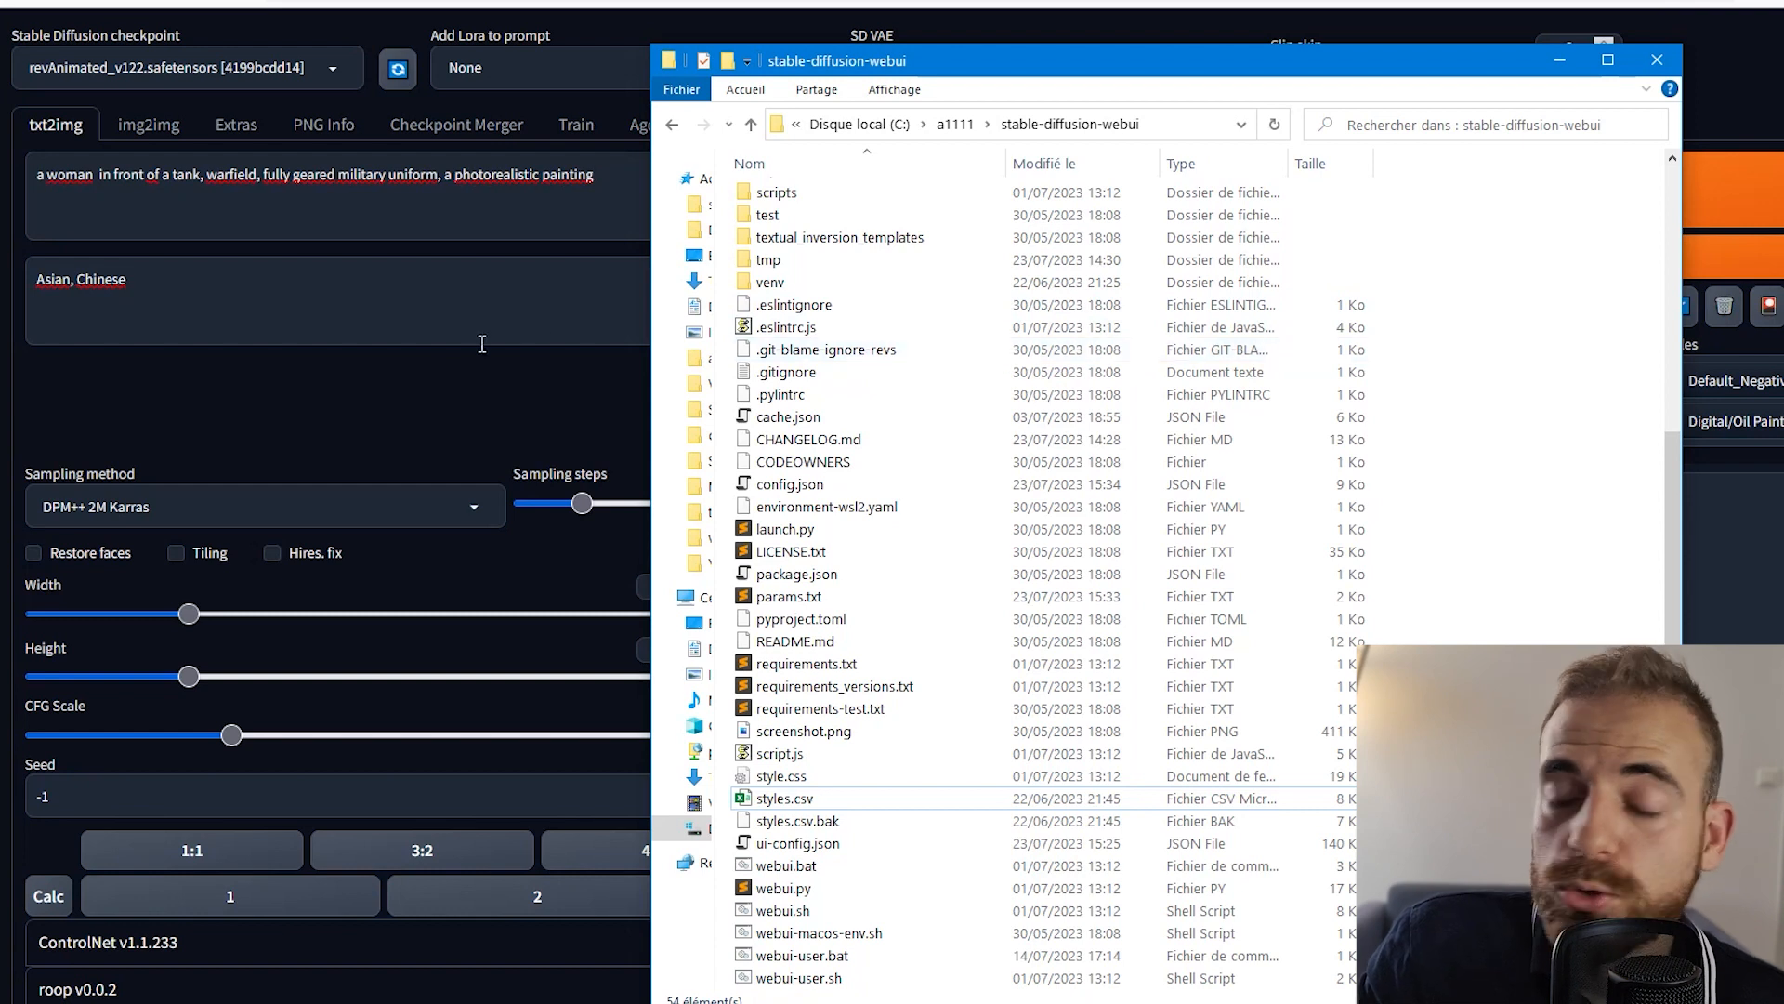
left_click(403, 395)
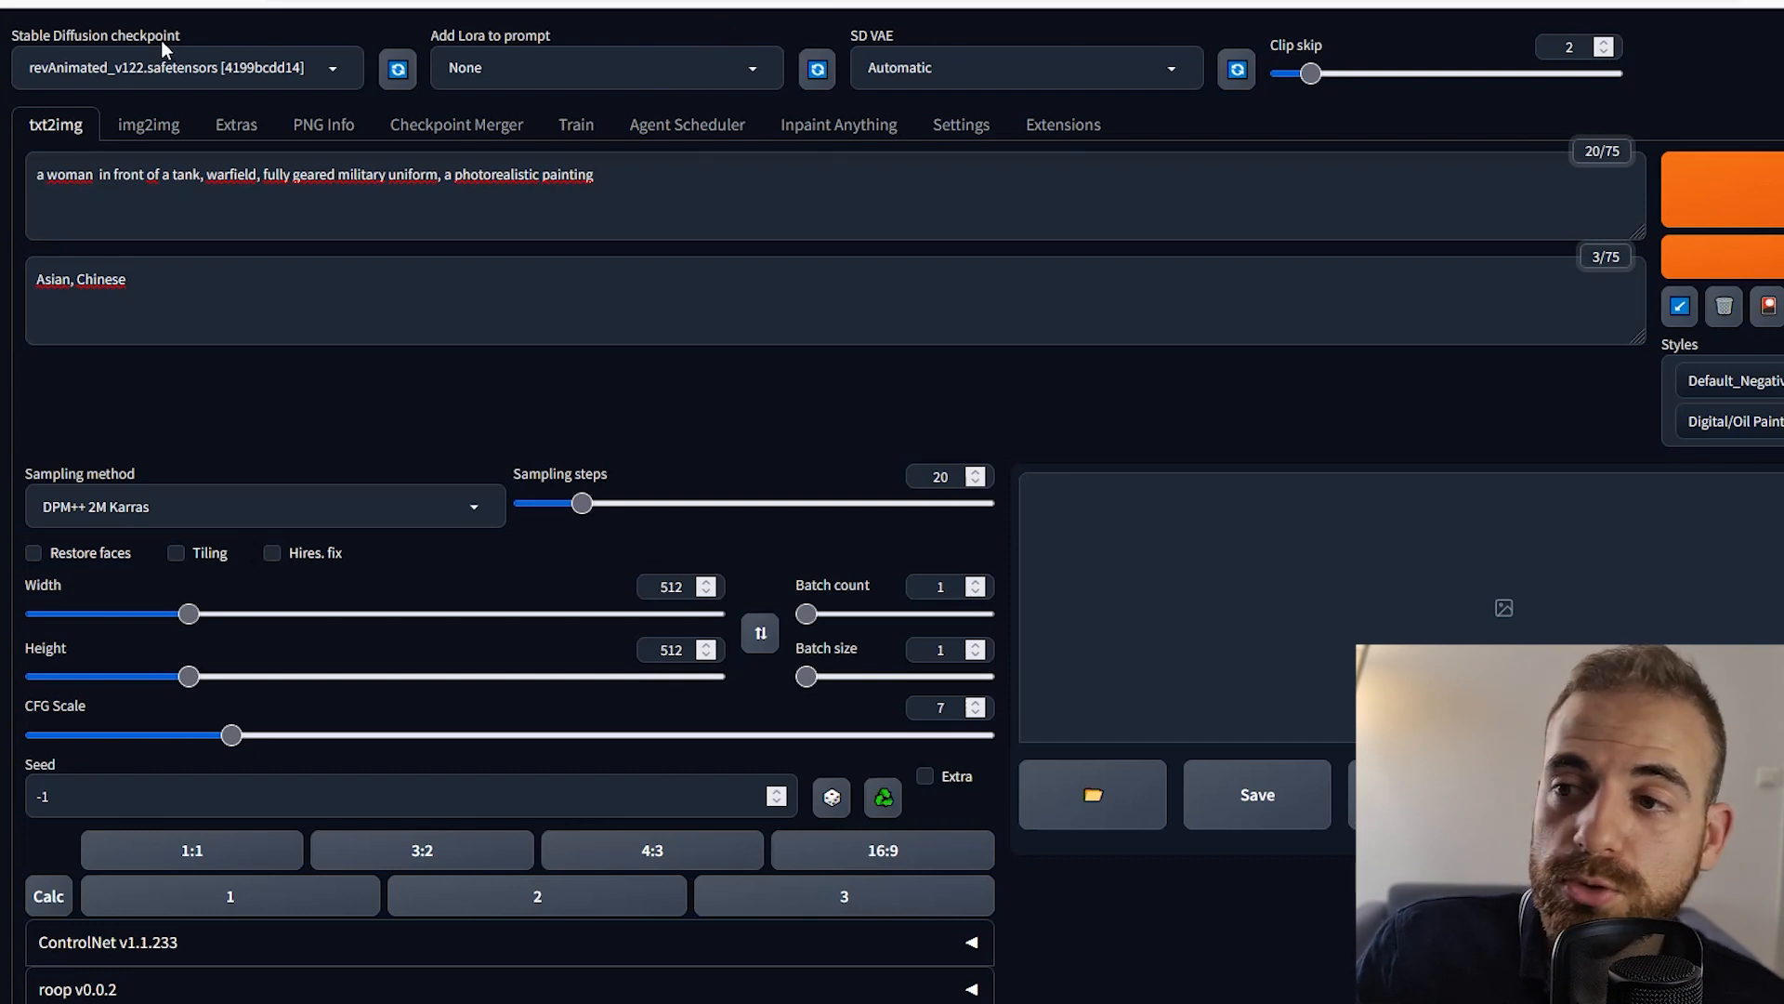
Open the User interface settings and examine the Quicksettings list.
left_click(669, 218)
left_click(955, 148)
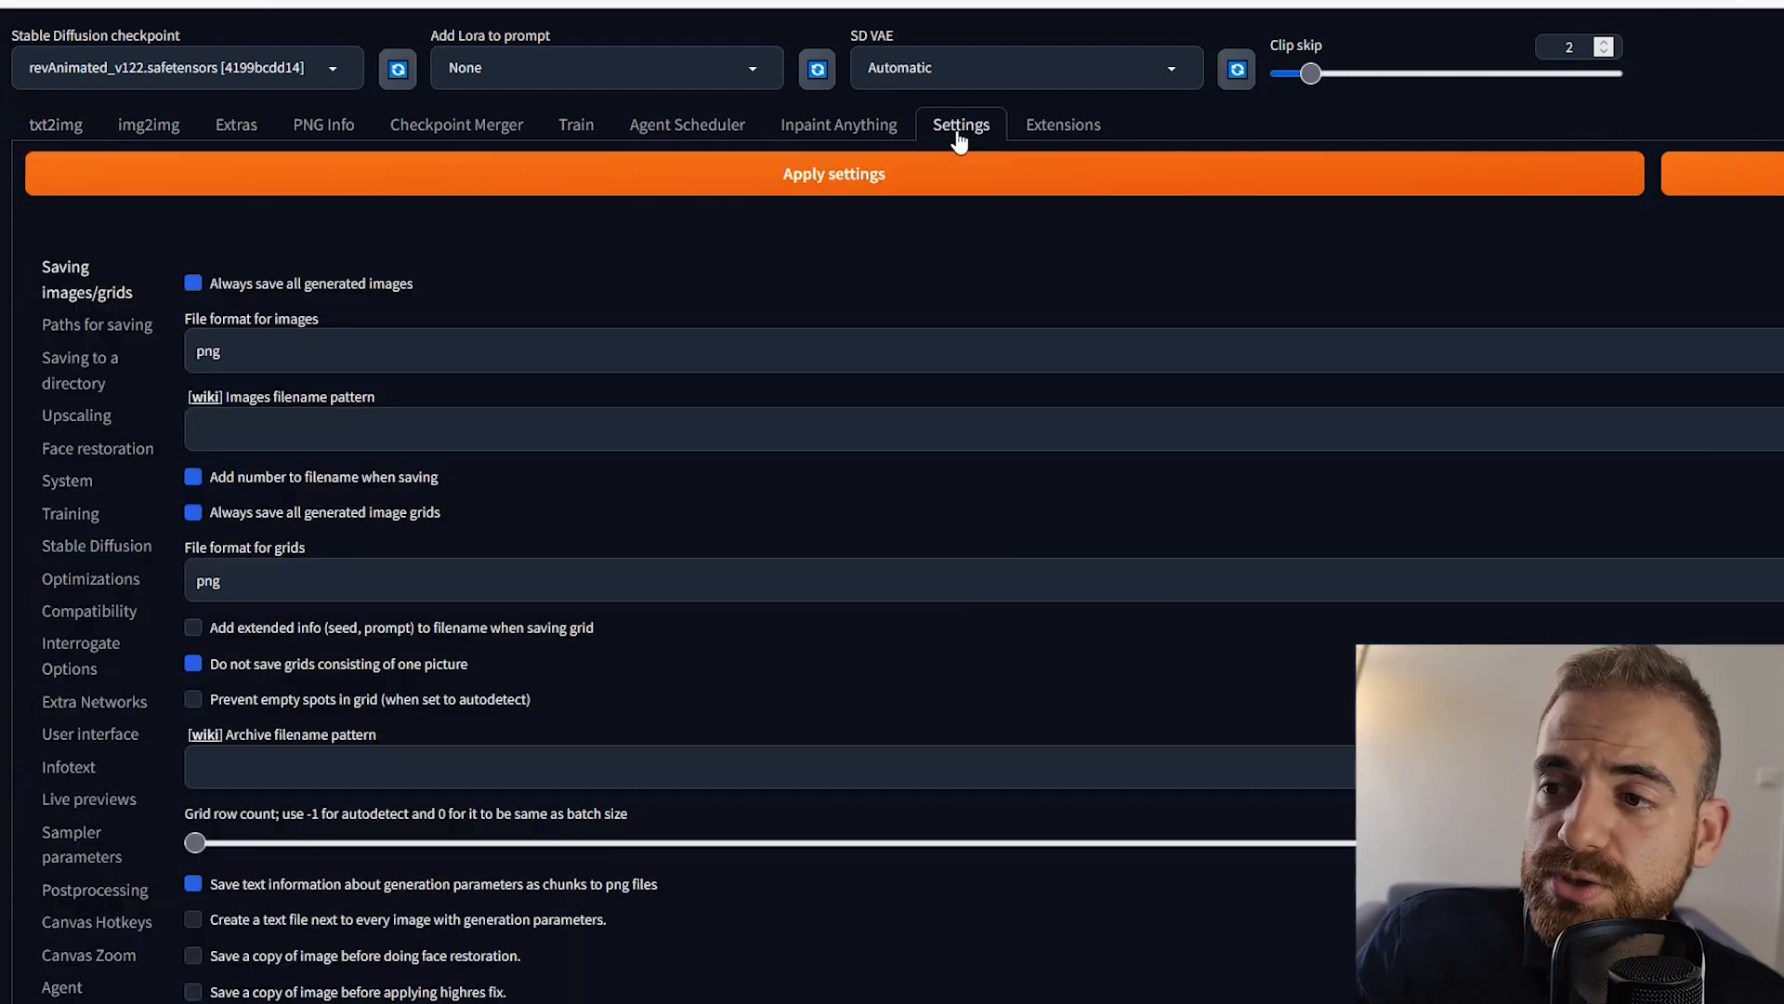
scroll(299, 606, "down", 4)
scroll(297, 580, "down", 5)
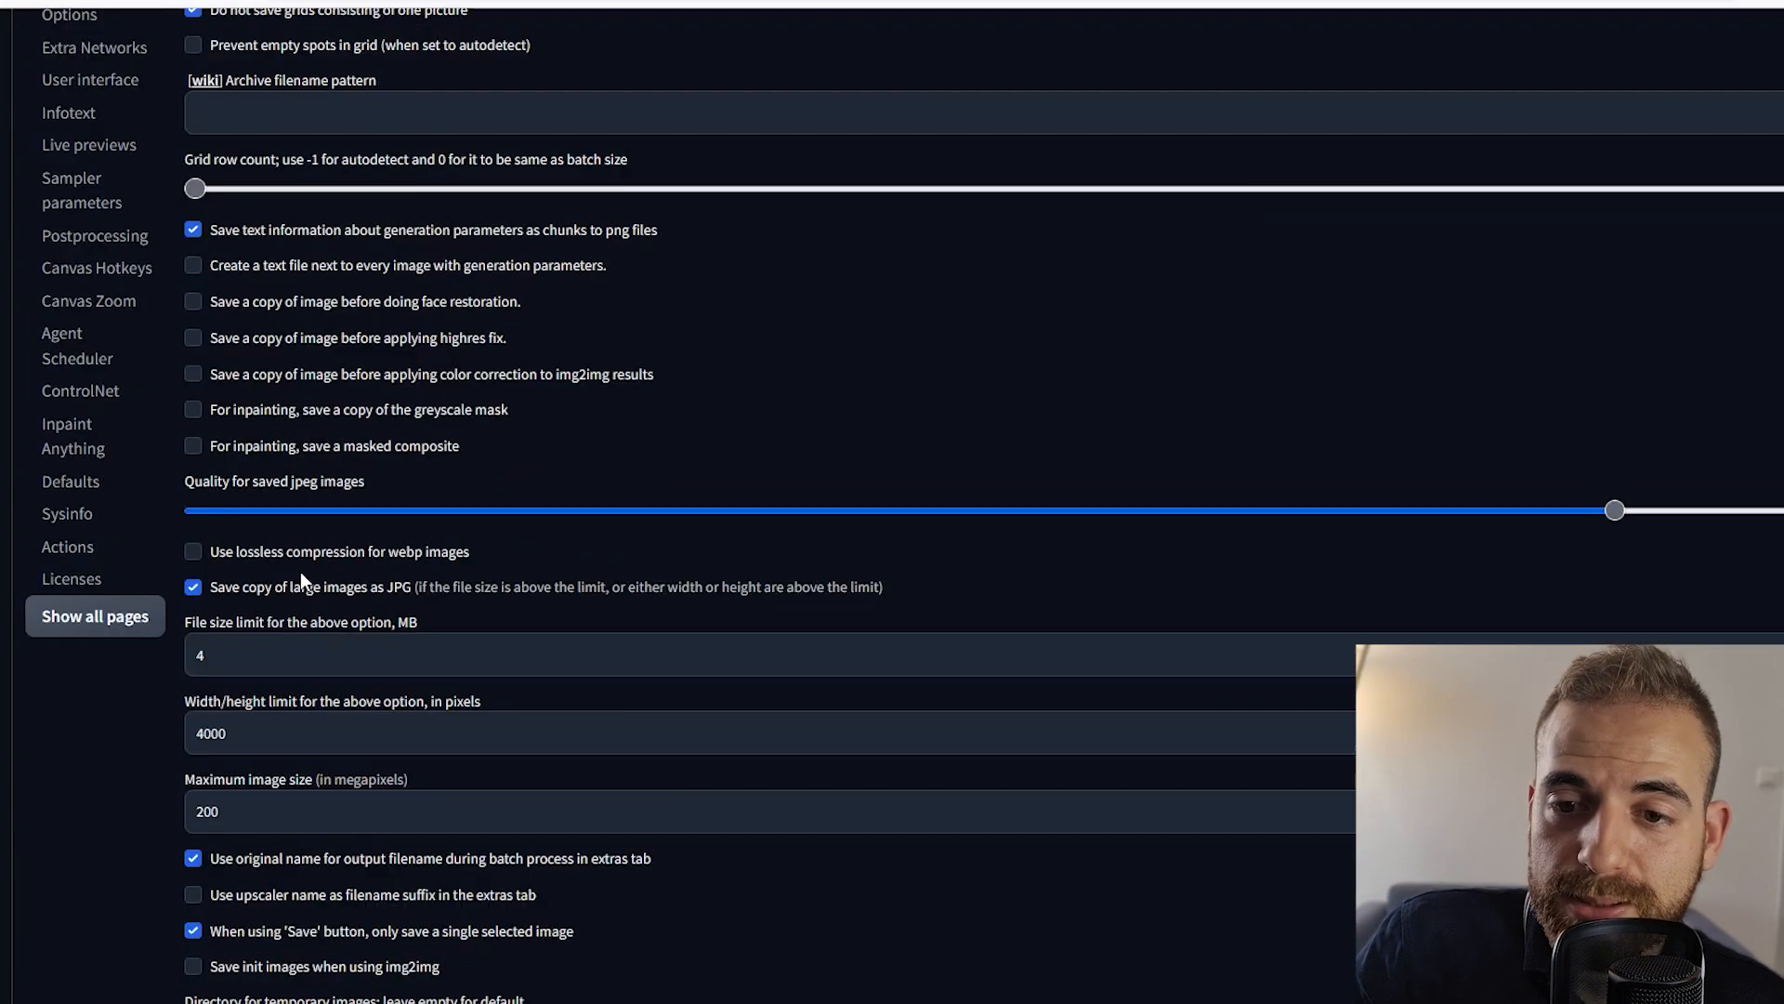
left_click(121, 517)
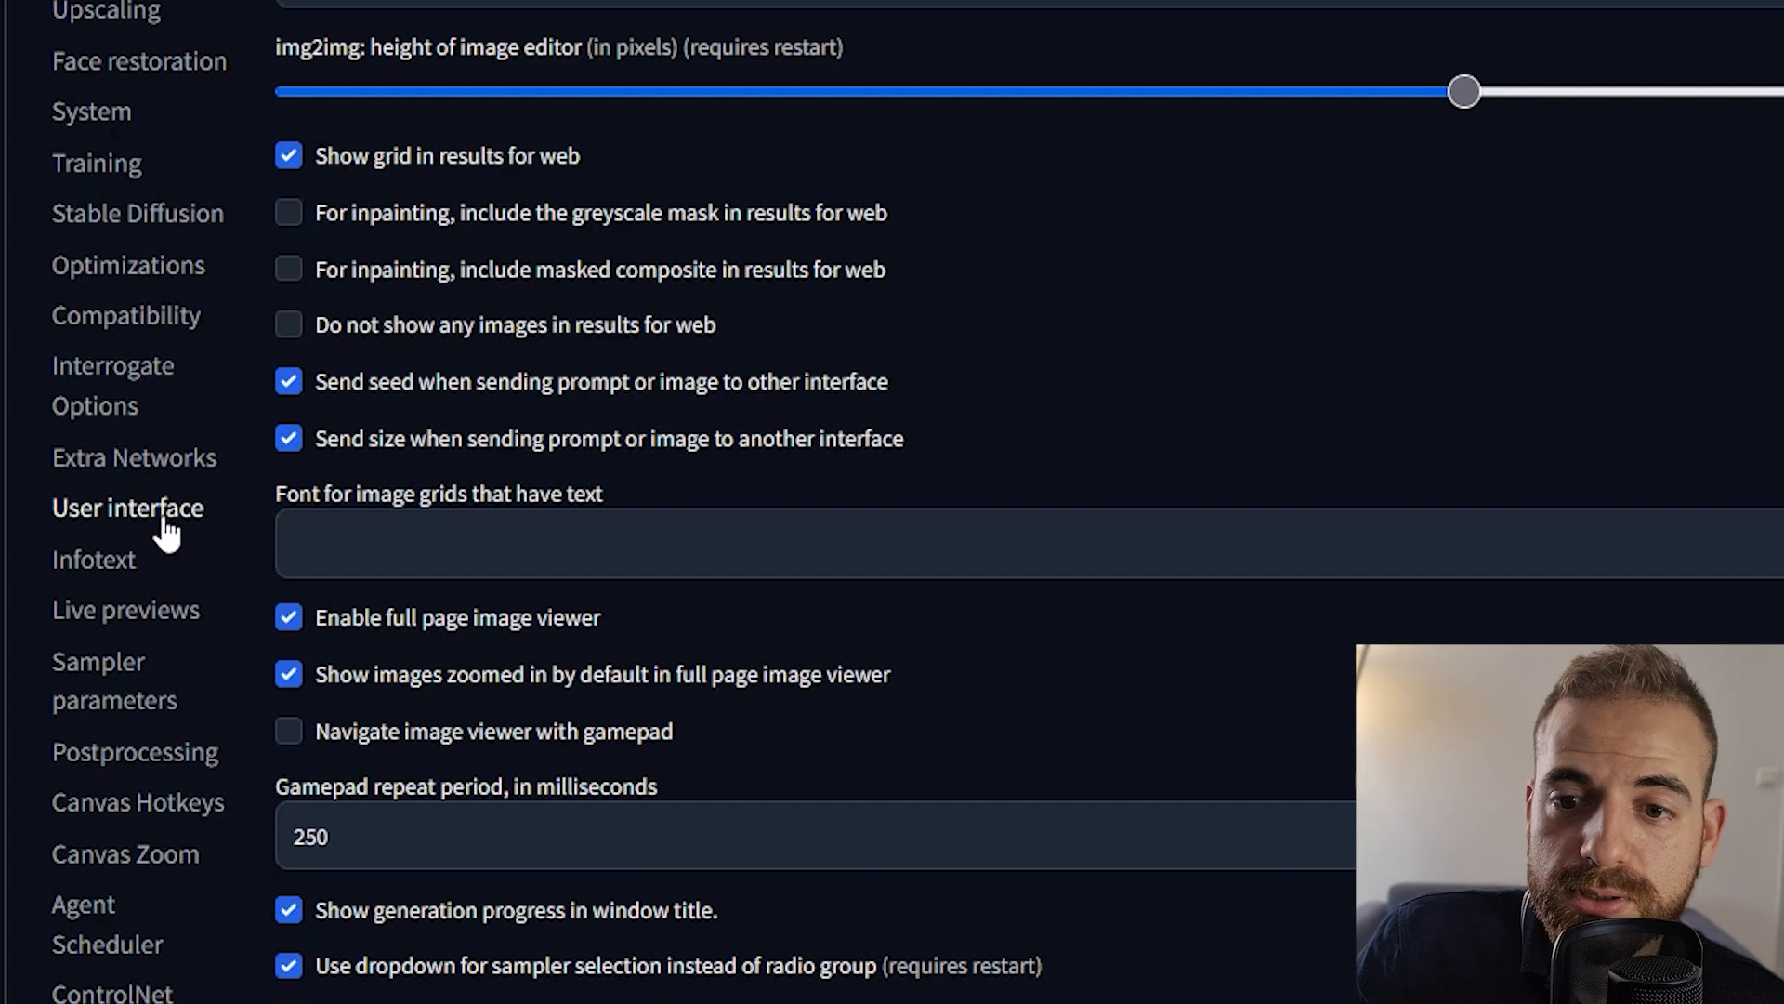
scroll(165, 523, "down", 5)
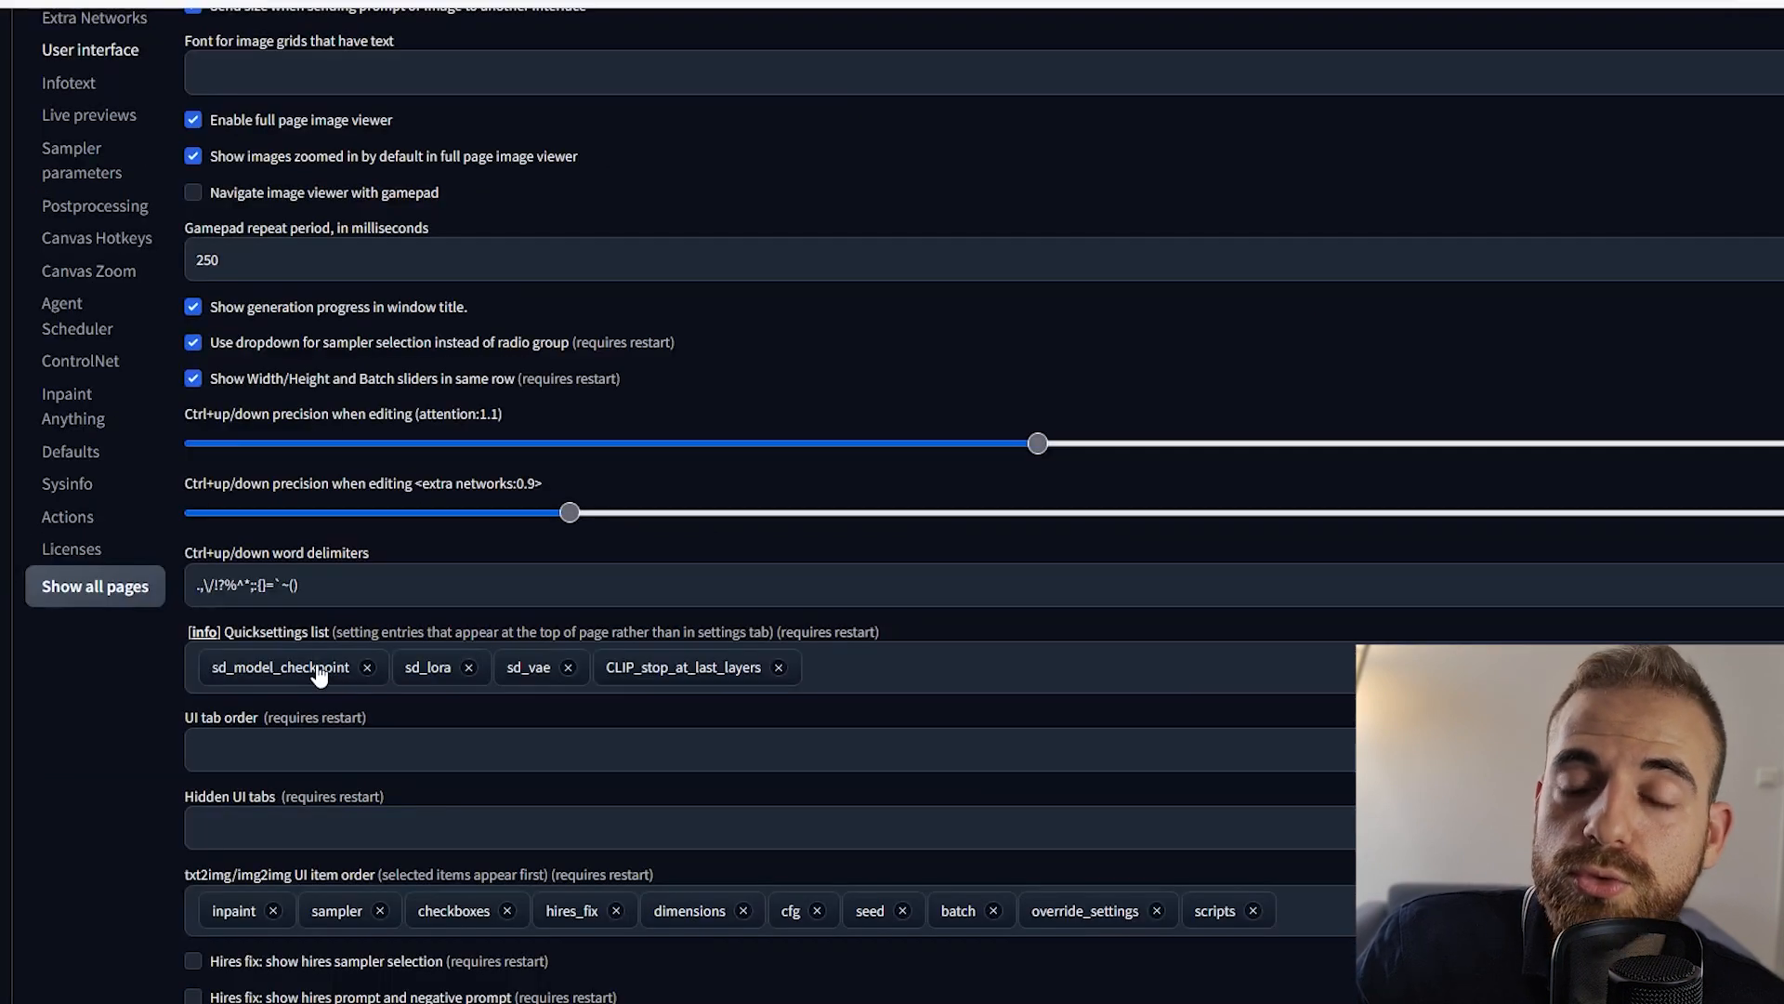
scroll(307, 675, "up", 8)
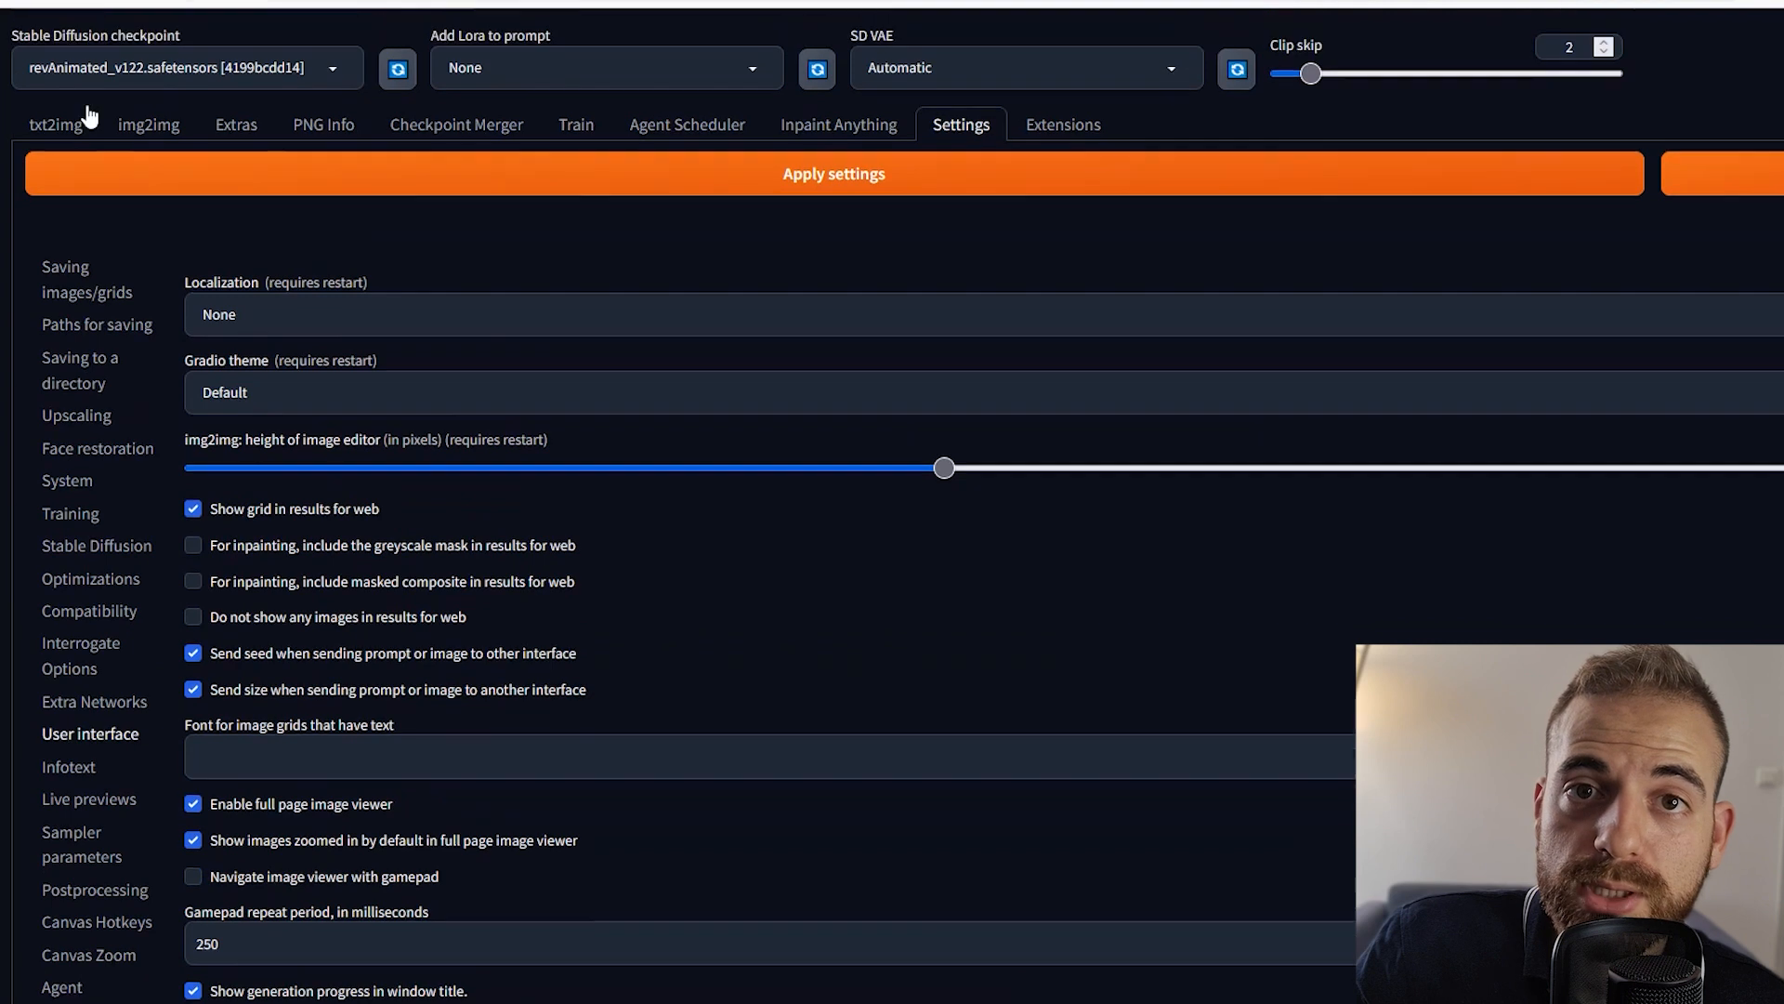
Browse the entries that can be added to the Quicksettings list and compare its current entries with the controls heading the page.
scroll(423, 571, "down", 10)
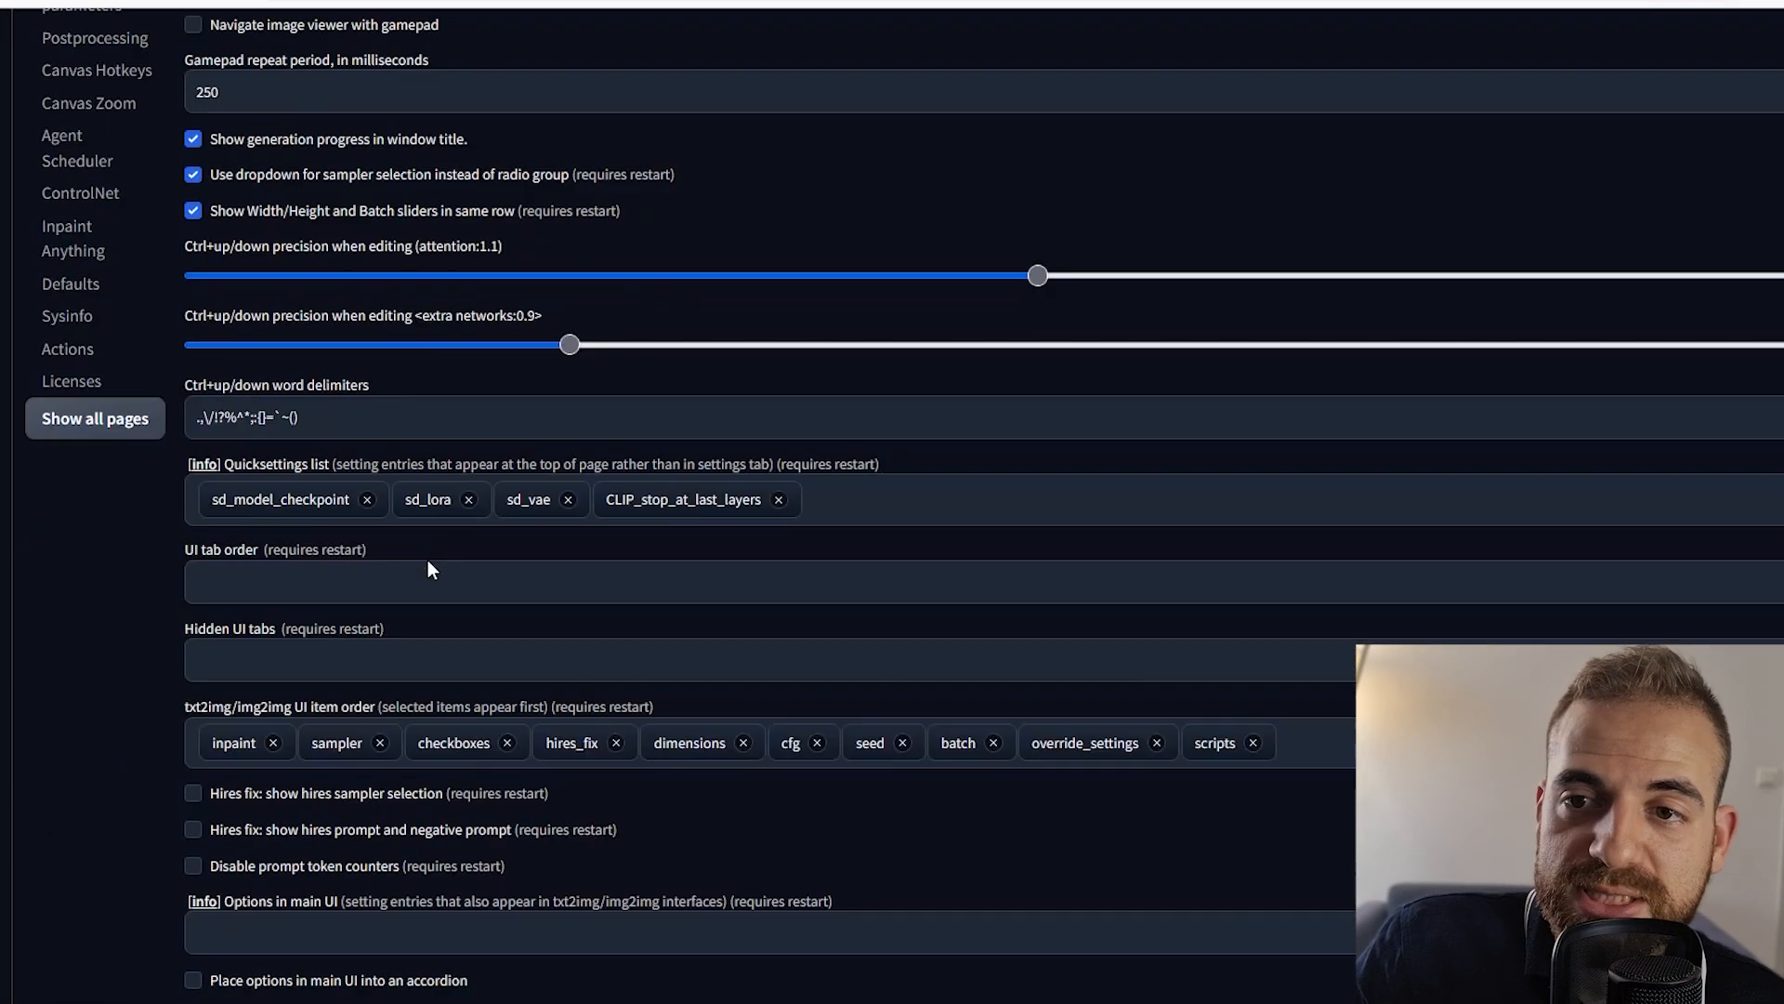
left_click(940, 440)
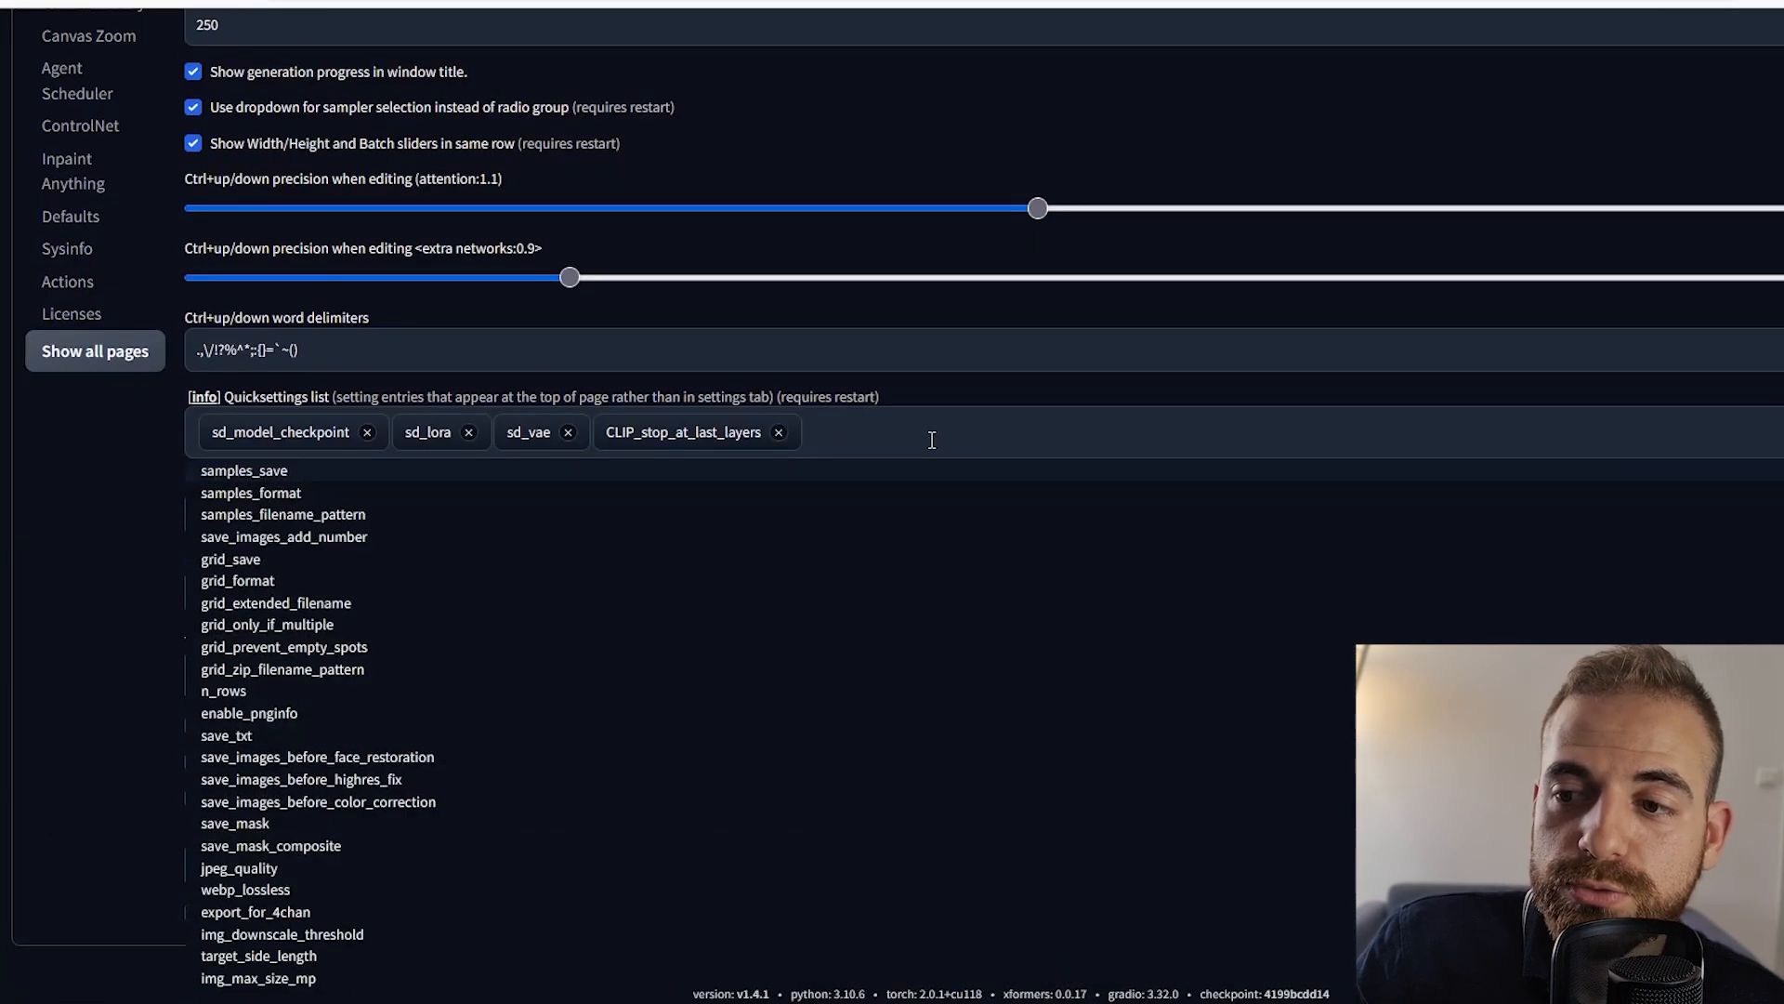
scroll(358, 667, "down", 10)
scroll(709, 598, "up", 5)
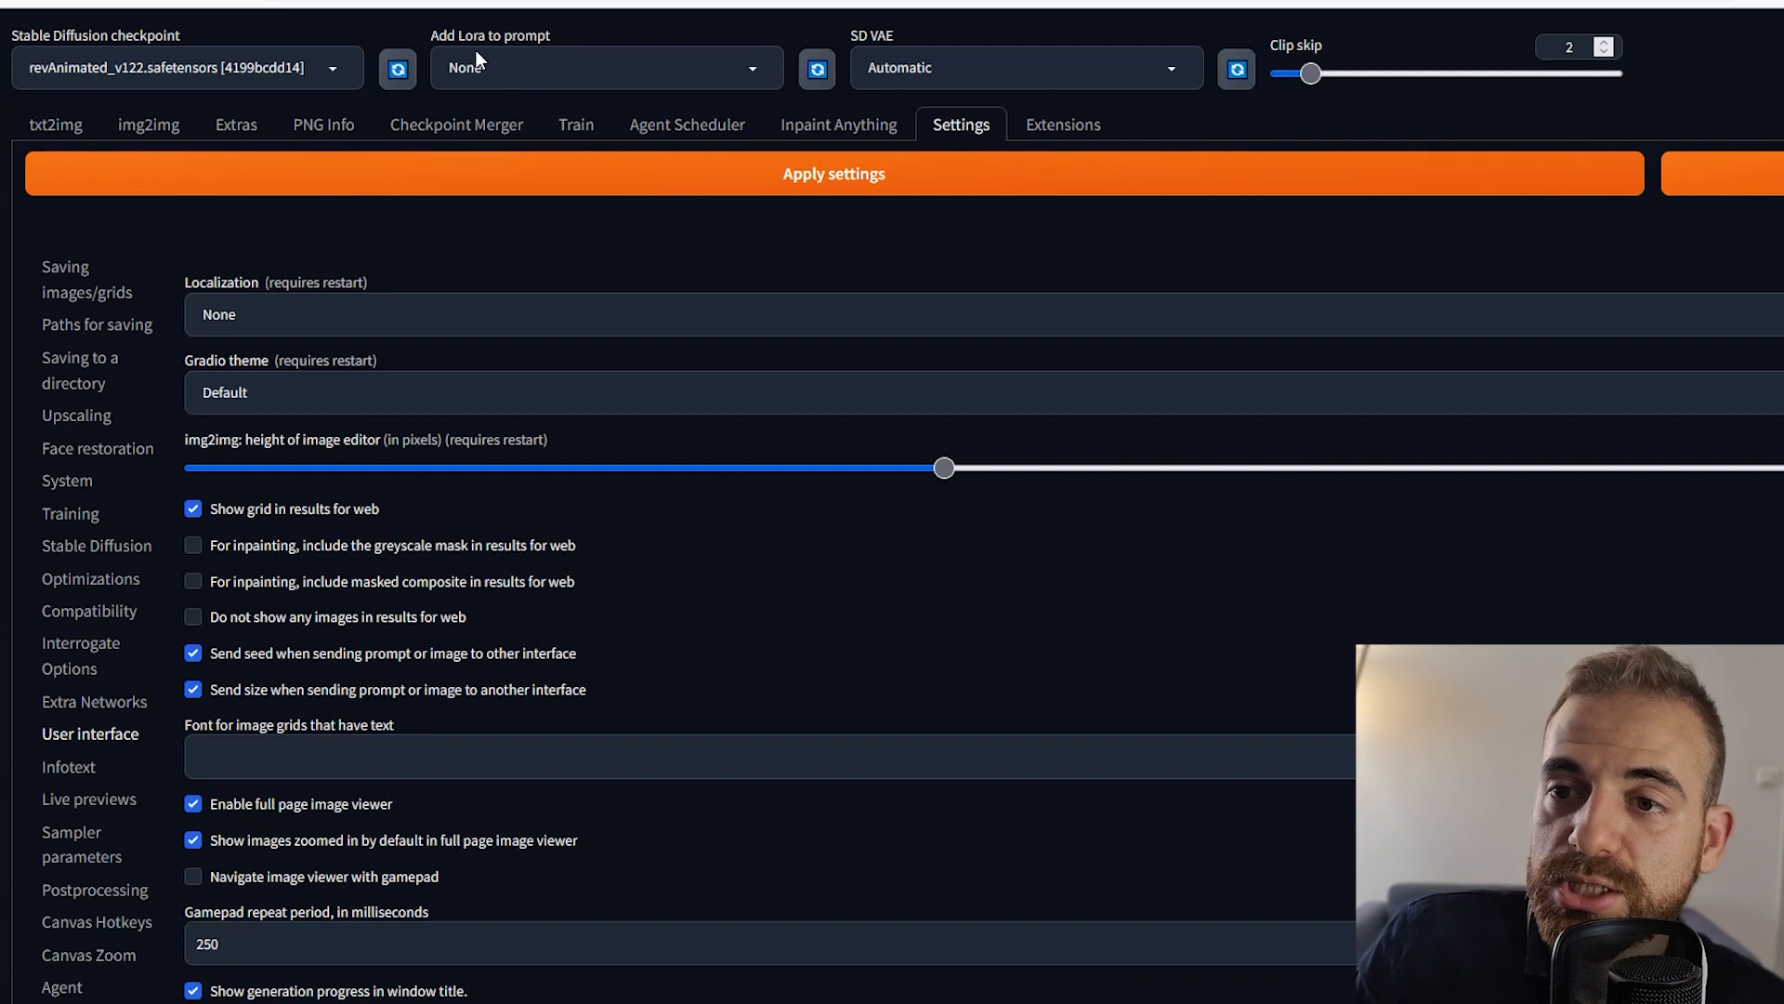
scroll(591, 566, "down", 10)
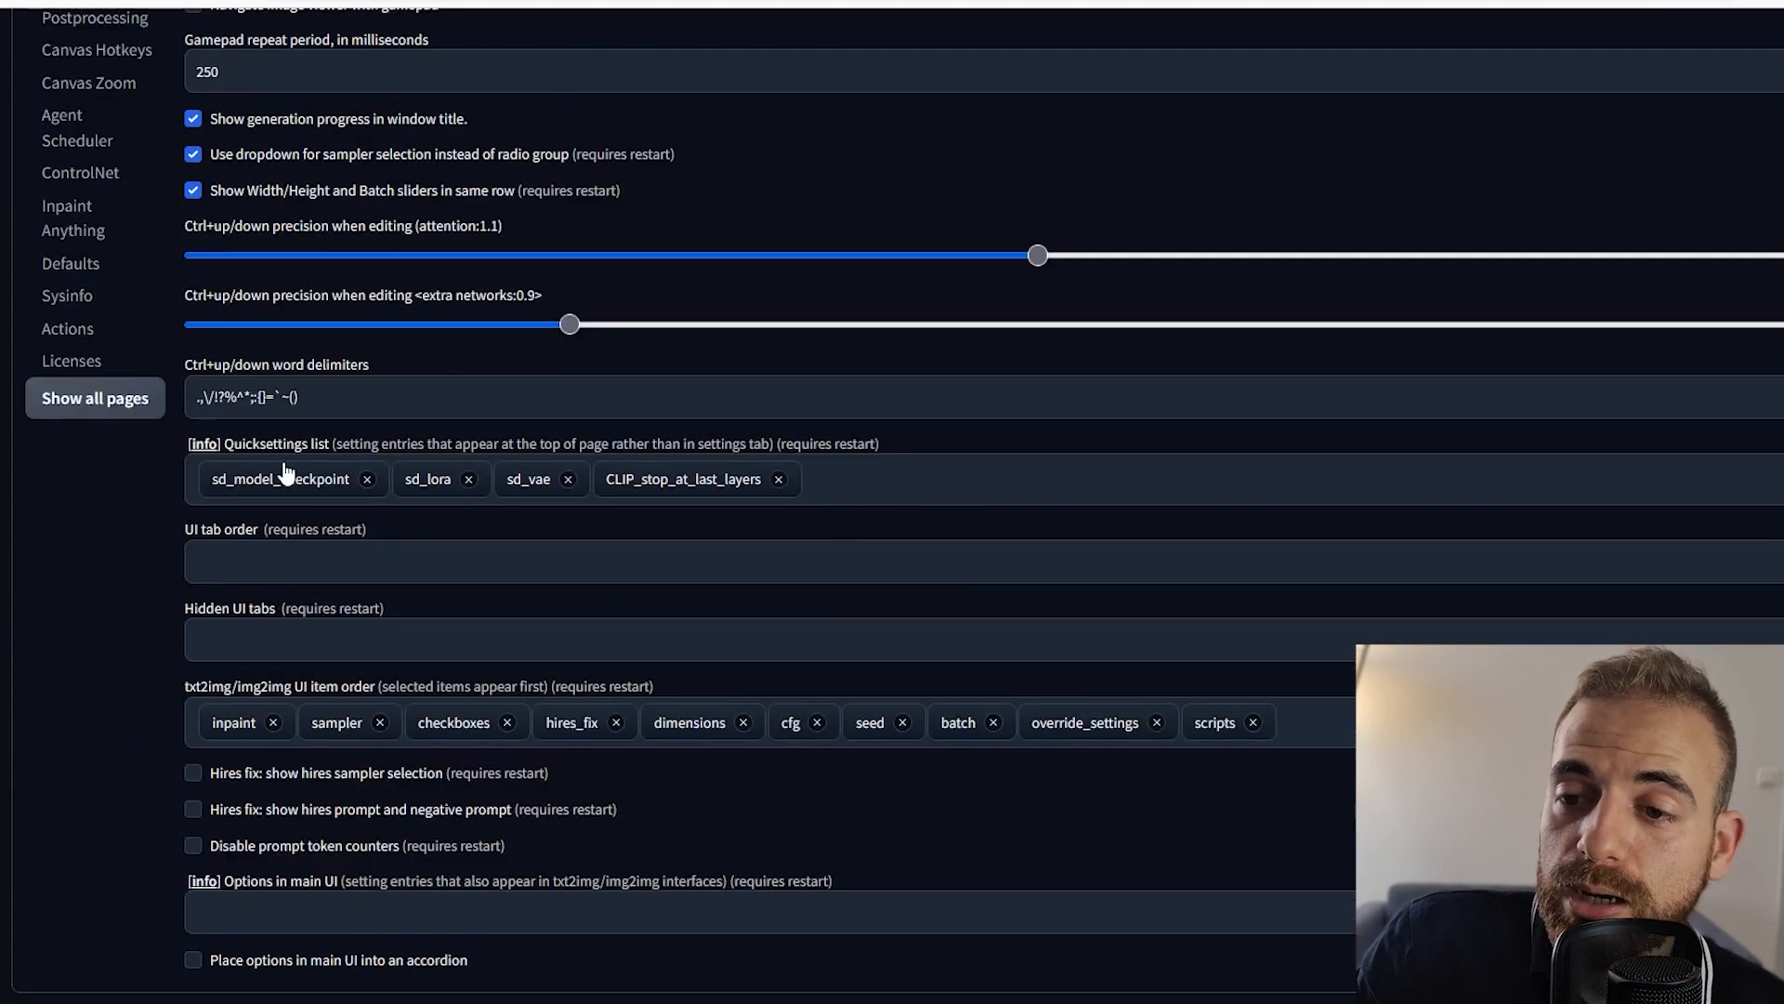
scroll(288, 452, "up", 10)
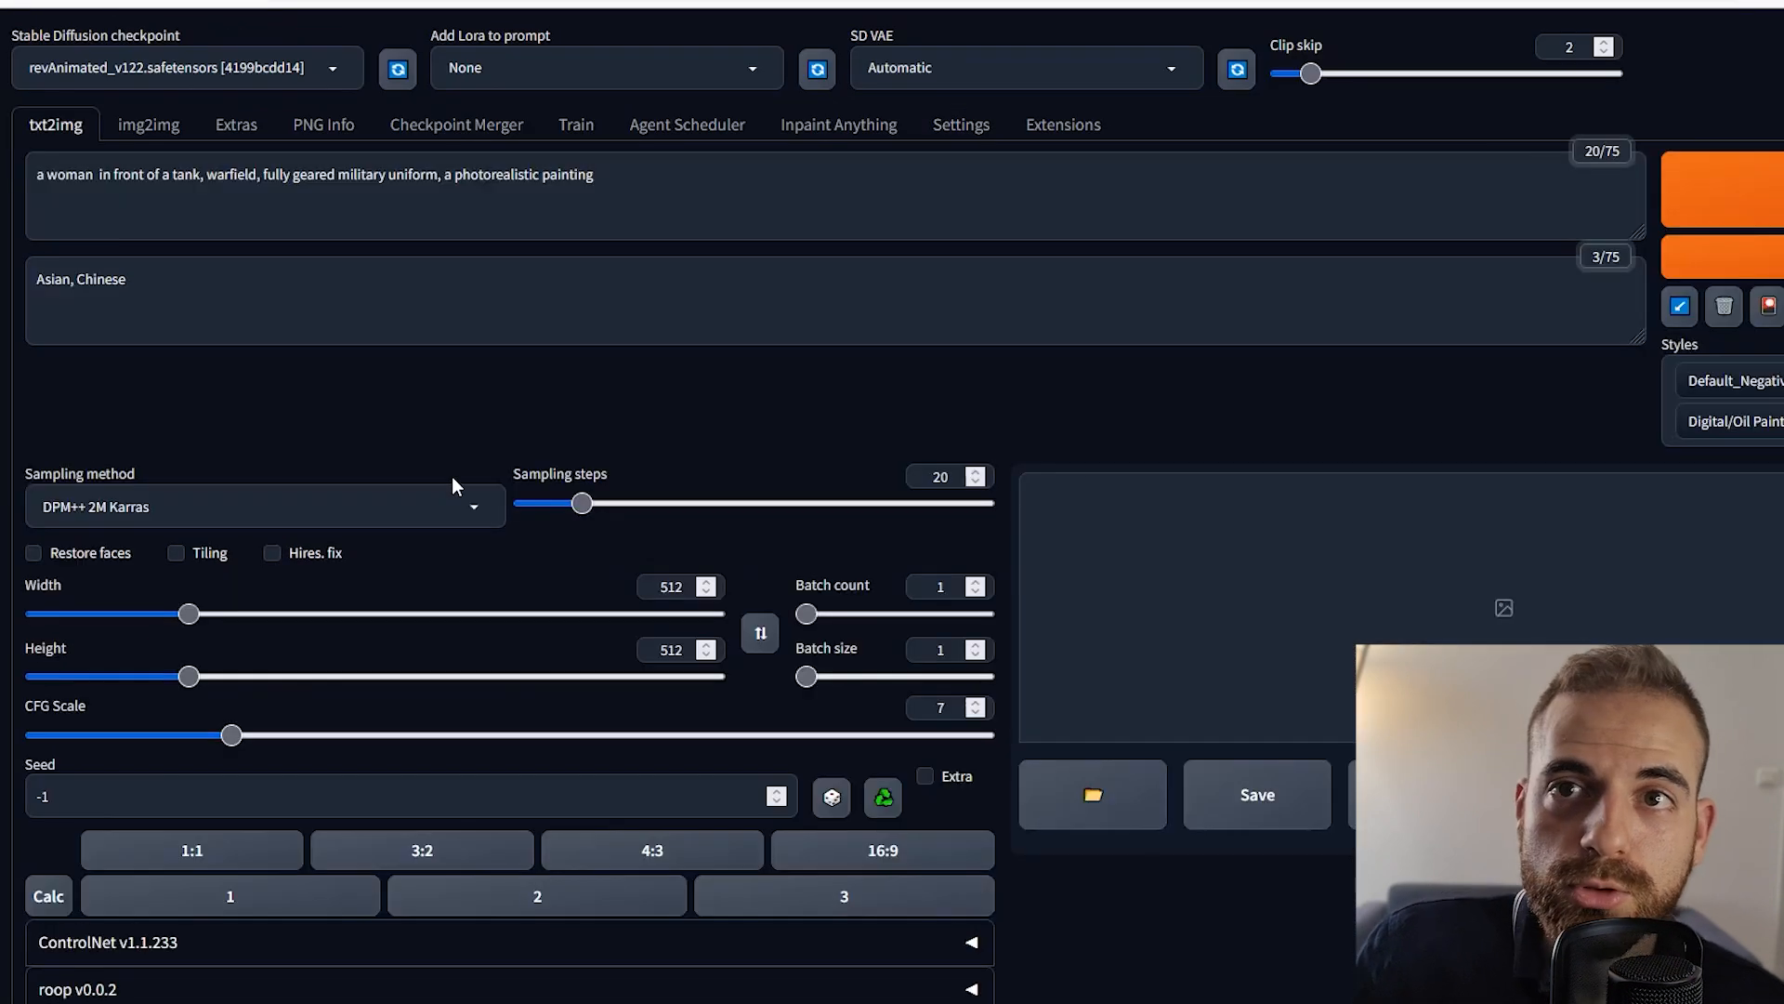
Configure text-to-image generation with 25 sampling steps, a 3:2 portrait size of 512 x 768 and a batch count of 4.
scroll(565, 464, "down", 2)
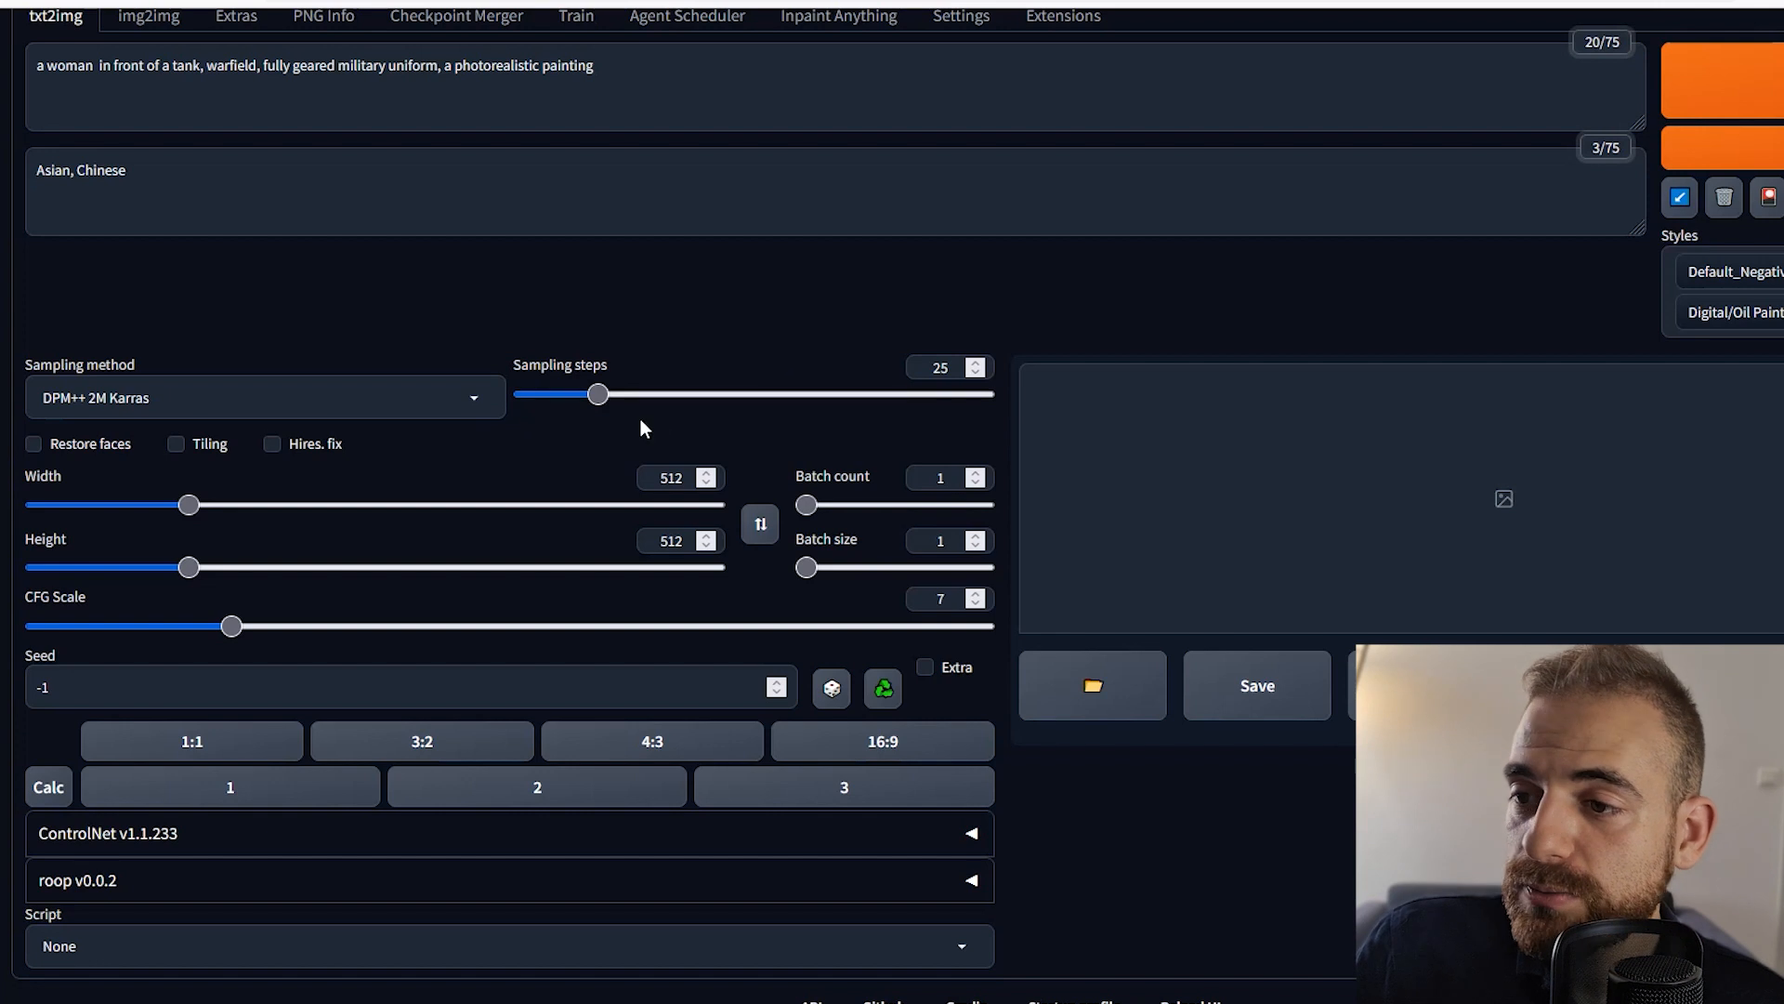
left_click(444, 754)
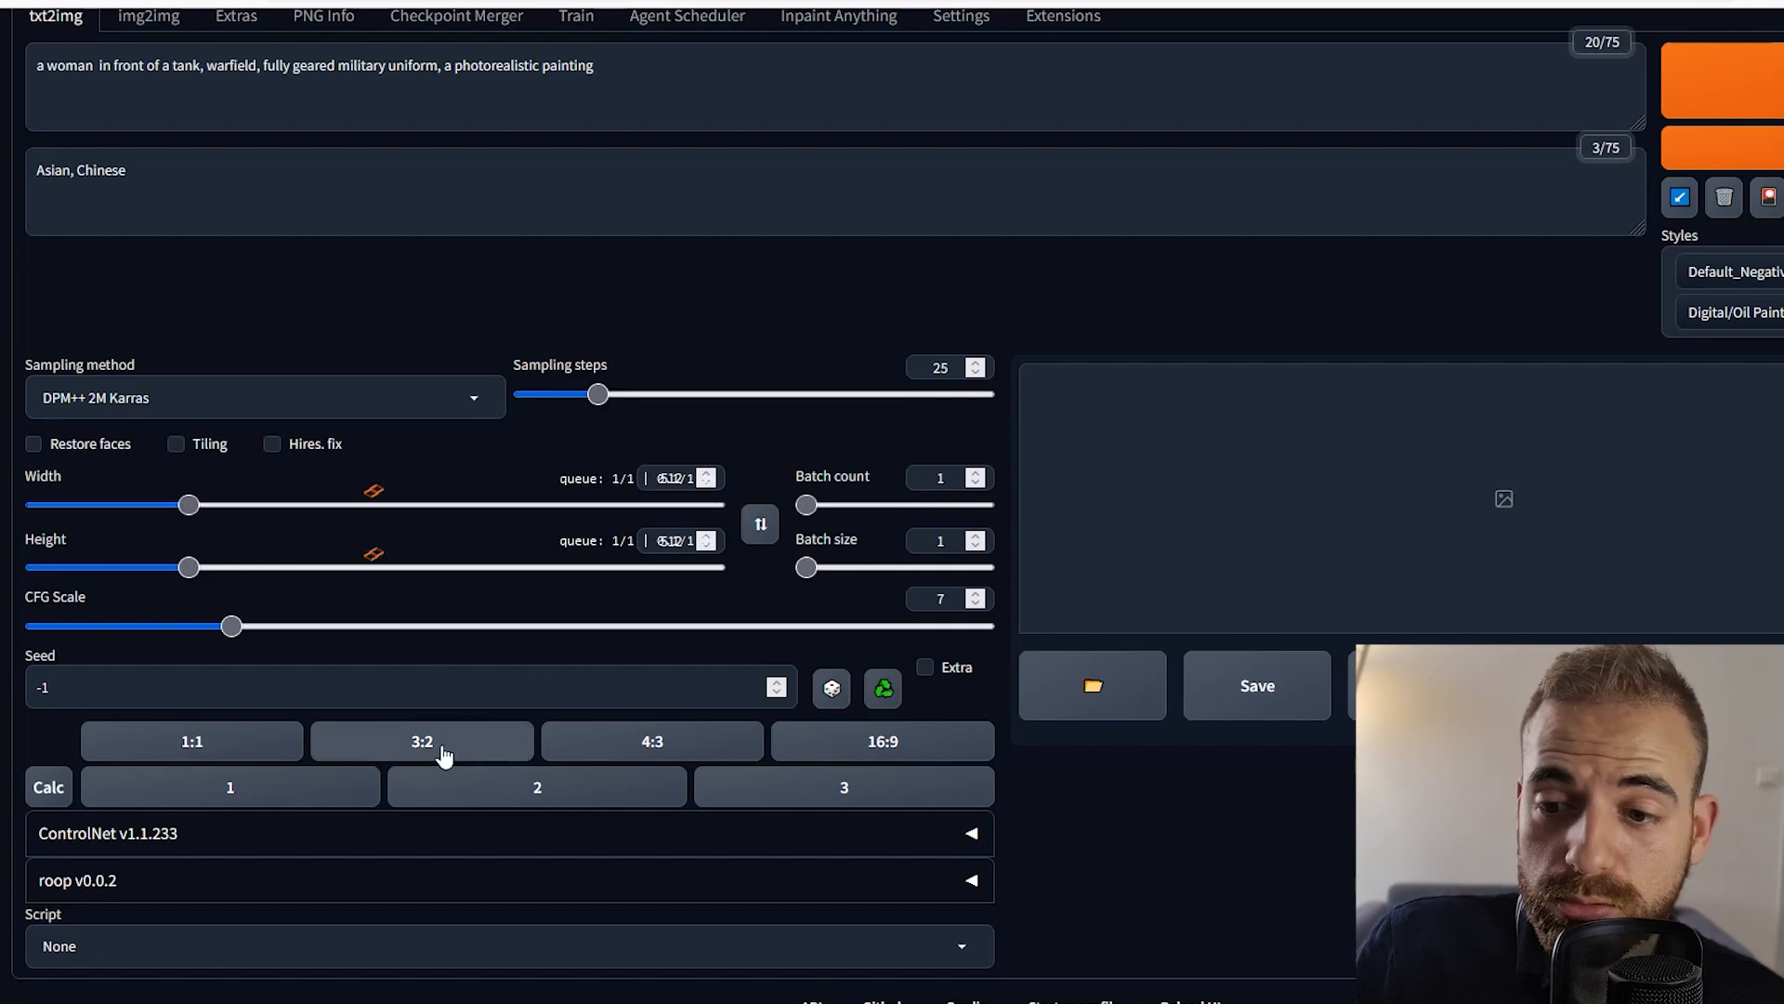
left_click(760, 525)
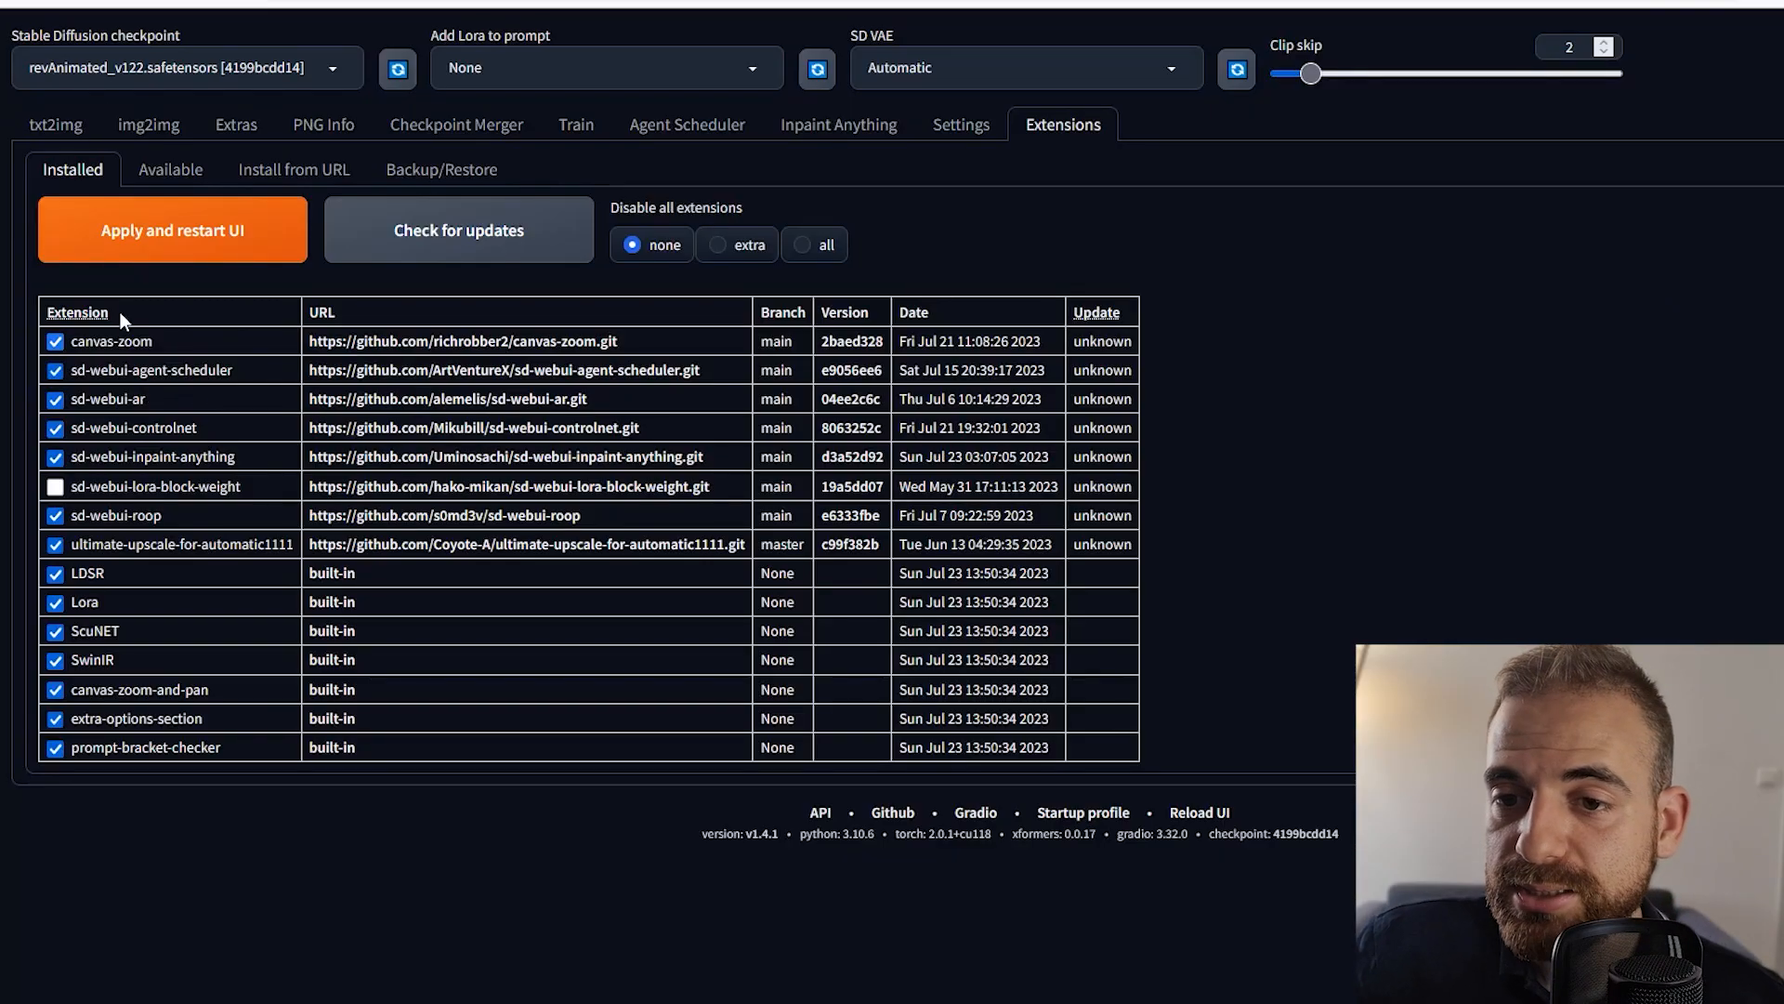
left_click(68, 121)
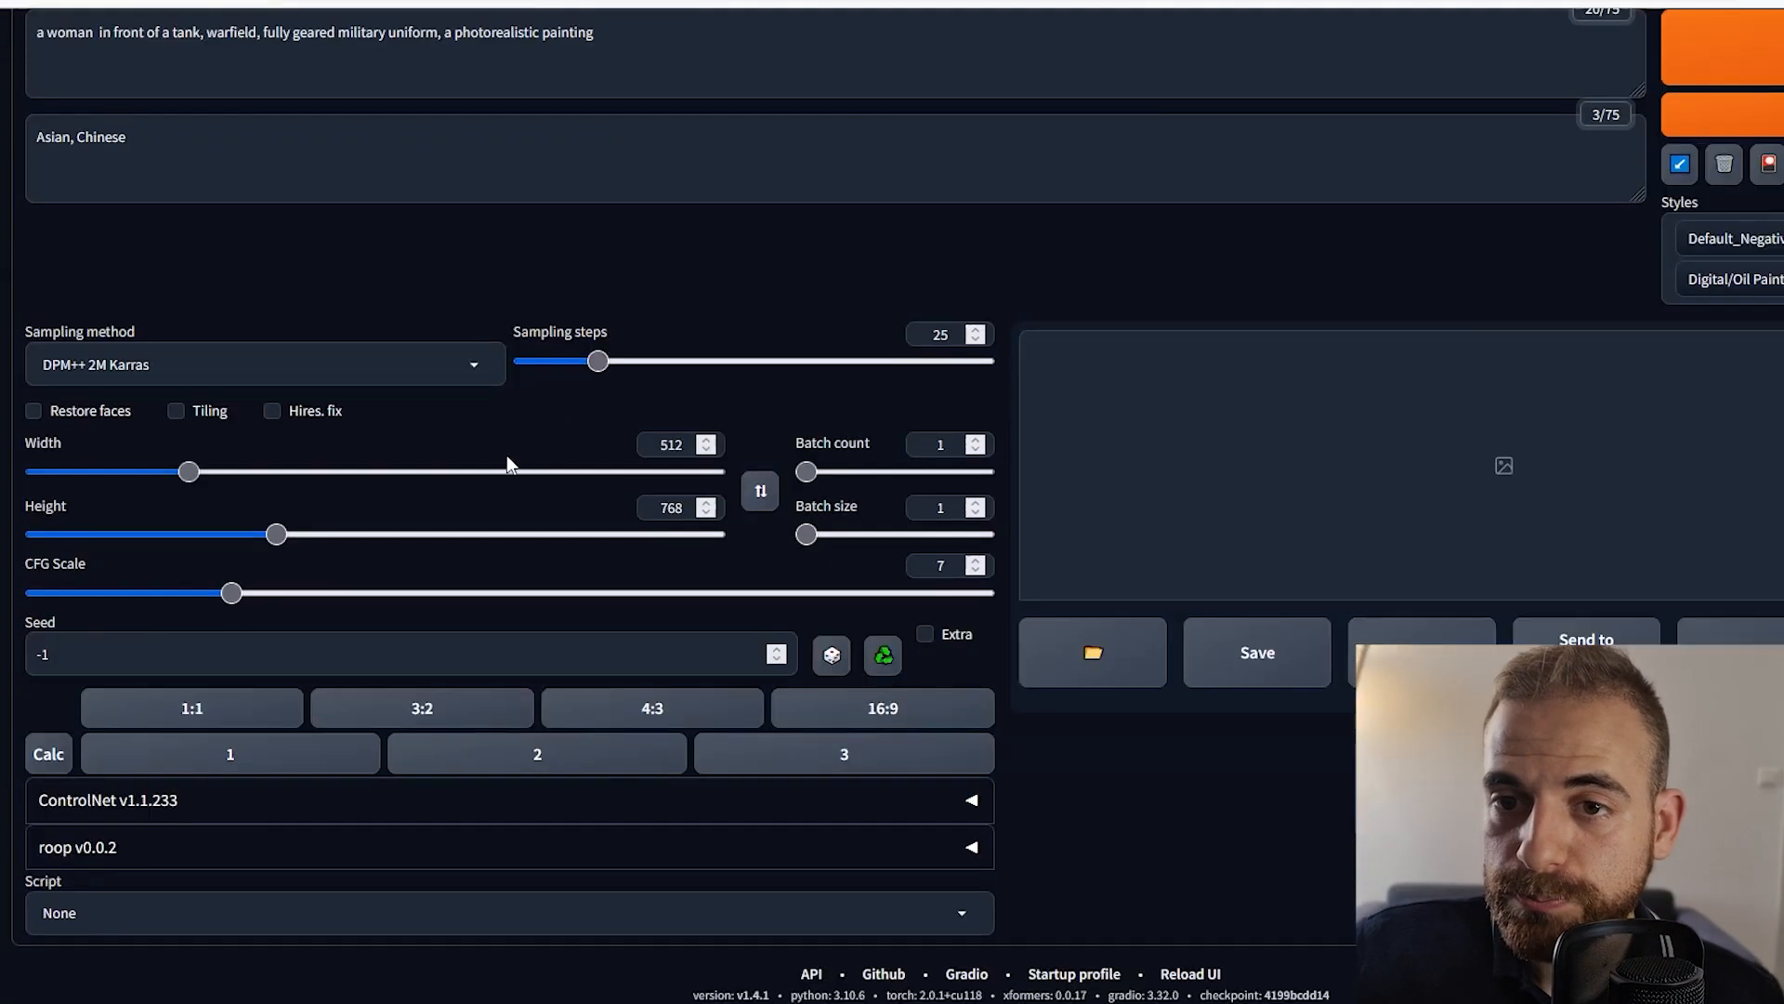
left_click_drag(806, 471, 810, 472)
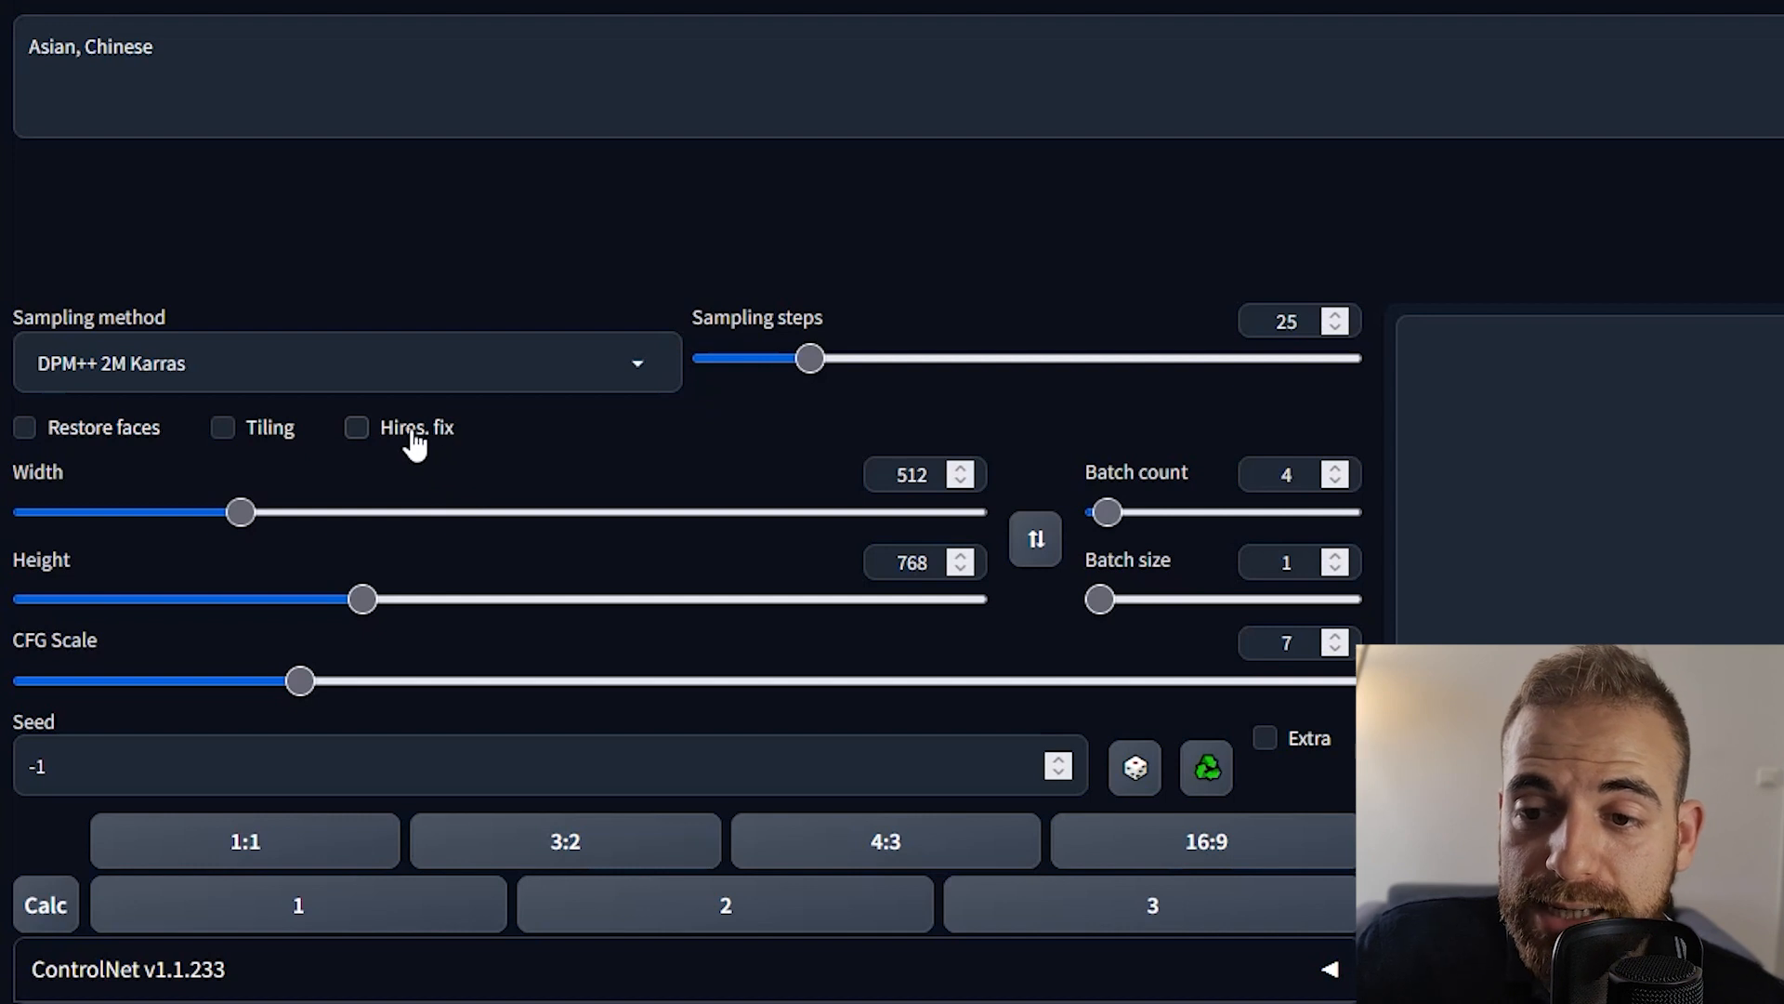
Enable Hires. fix with the Latent upscaler, a denoising strength of 0.4 and an upscale factor of 1.05.
left_click(413, 437)
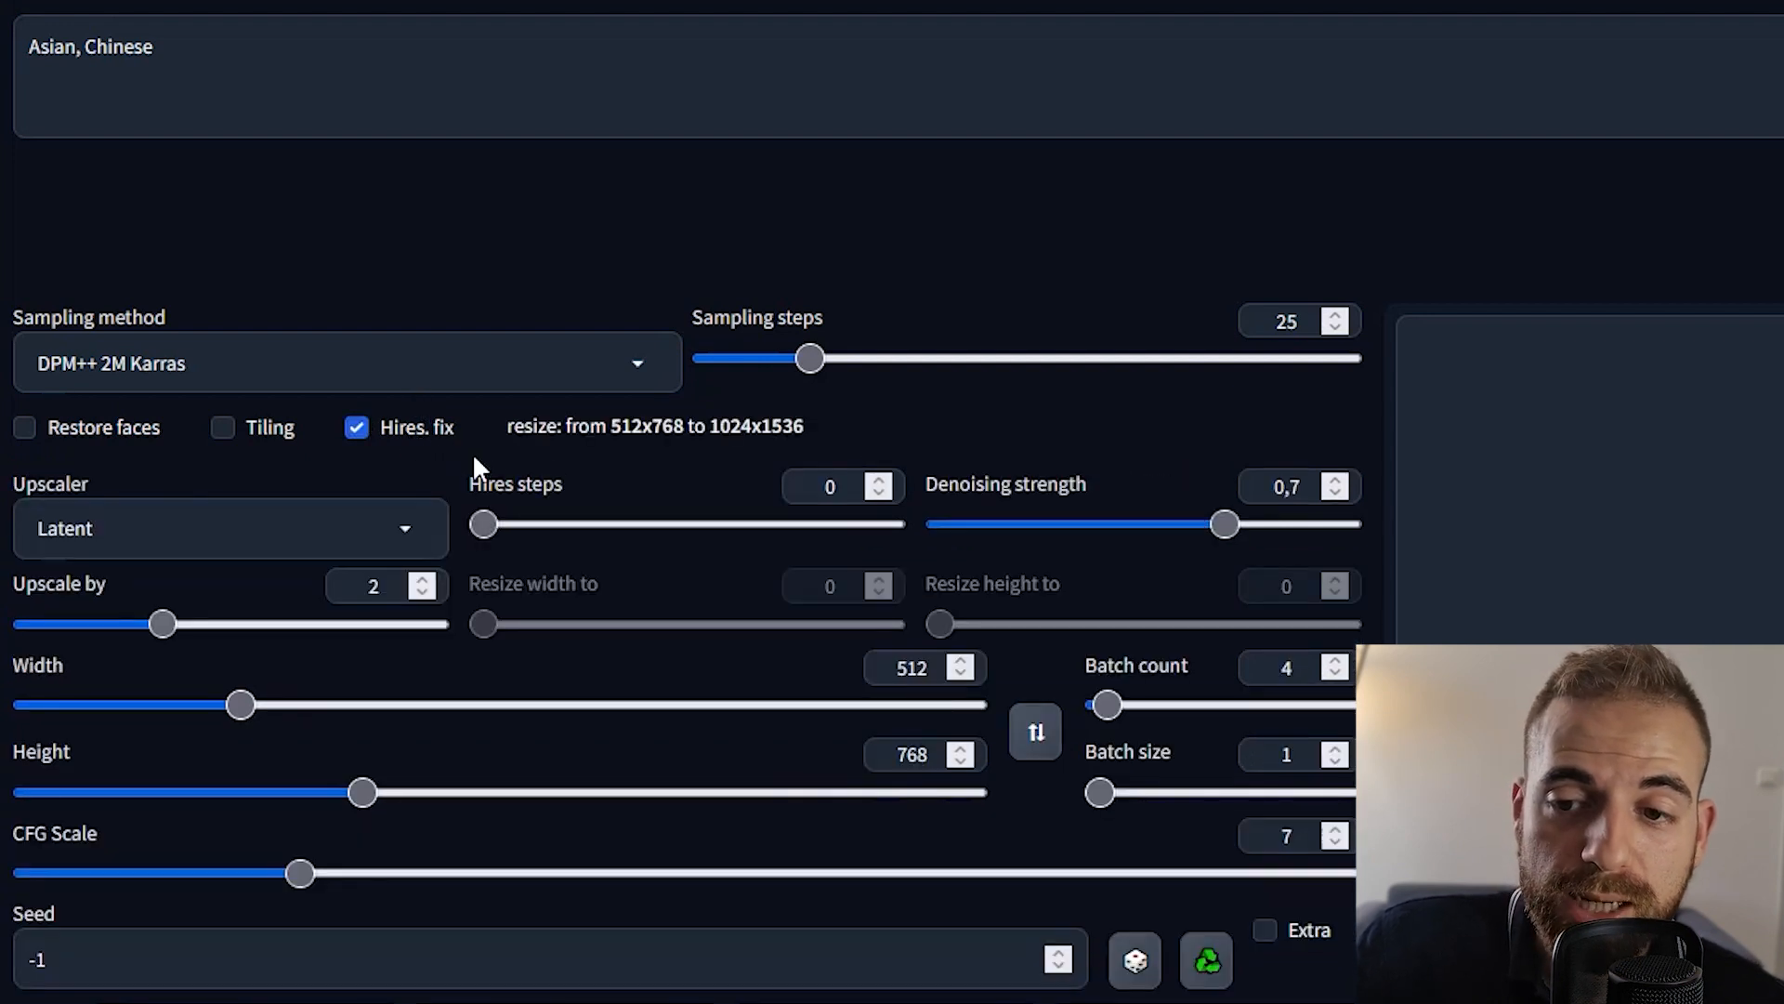
scroll(289, 520, "down", 2)
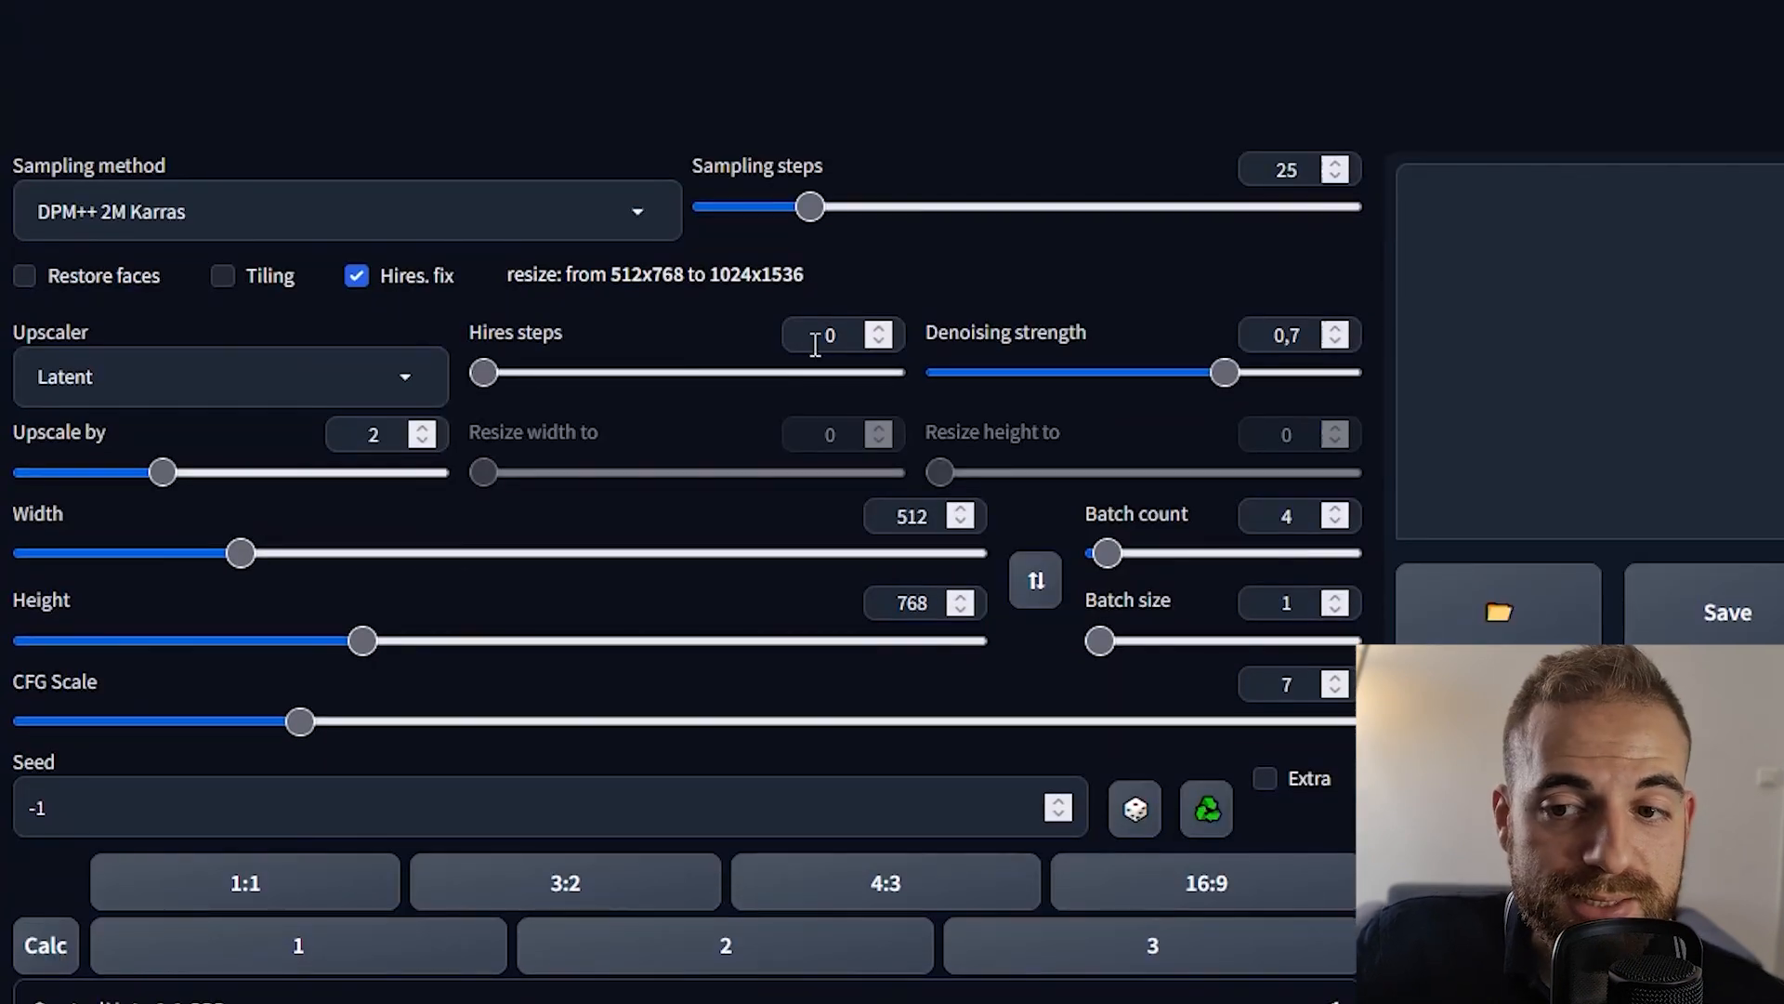
left_click_drag(1124, 371, 1104, 369)
left_click_drag(162, 472, 156, 472)
left_click(378, 434)
key("BackSpace")
key("BackSpace")
type("05")
left_click(323, 446)
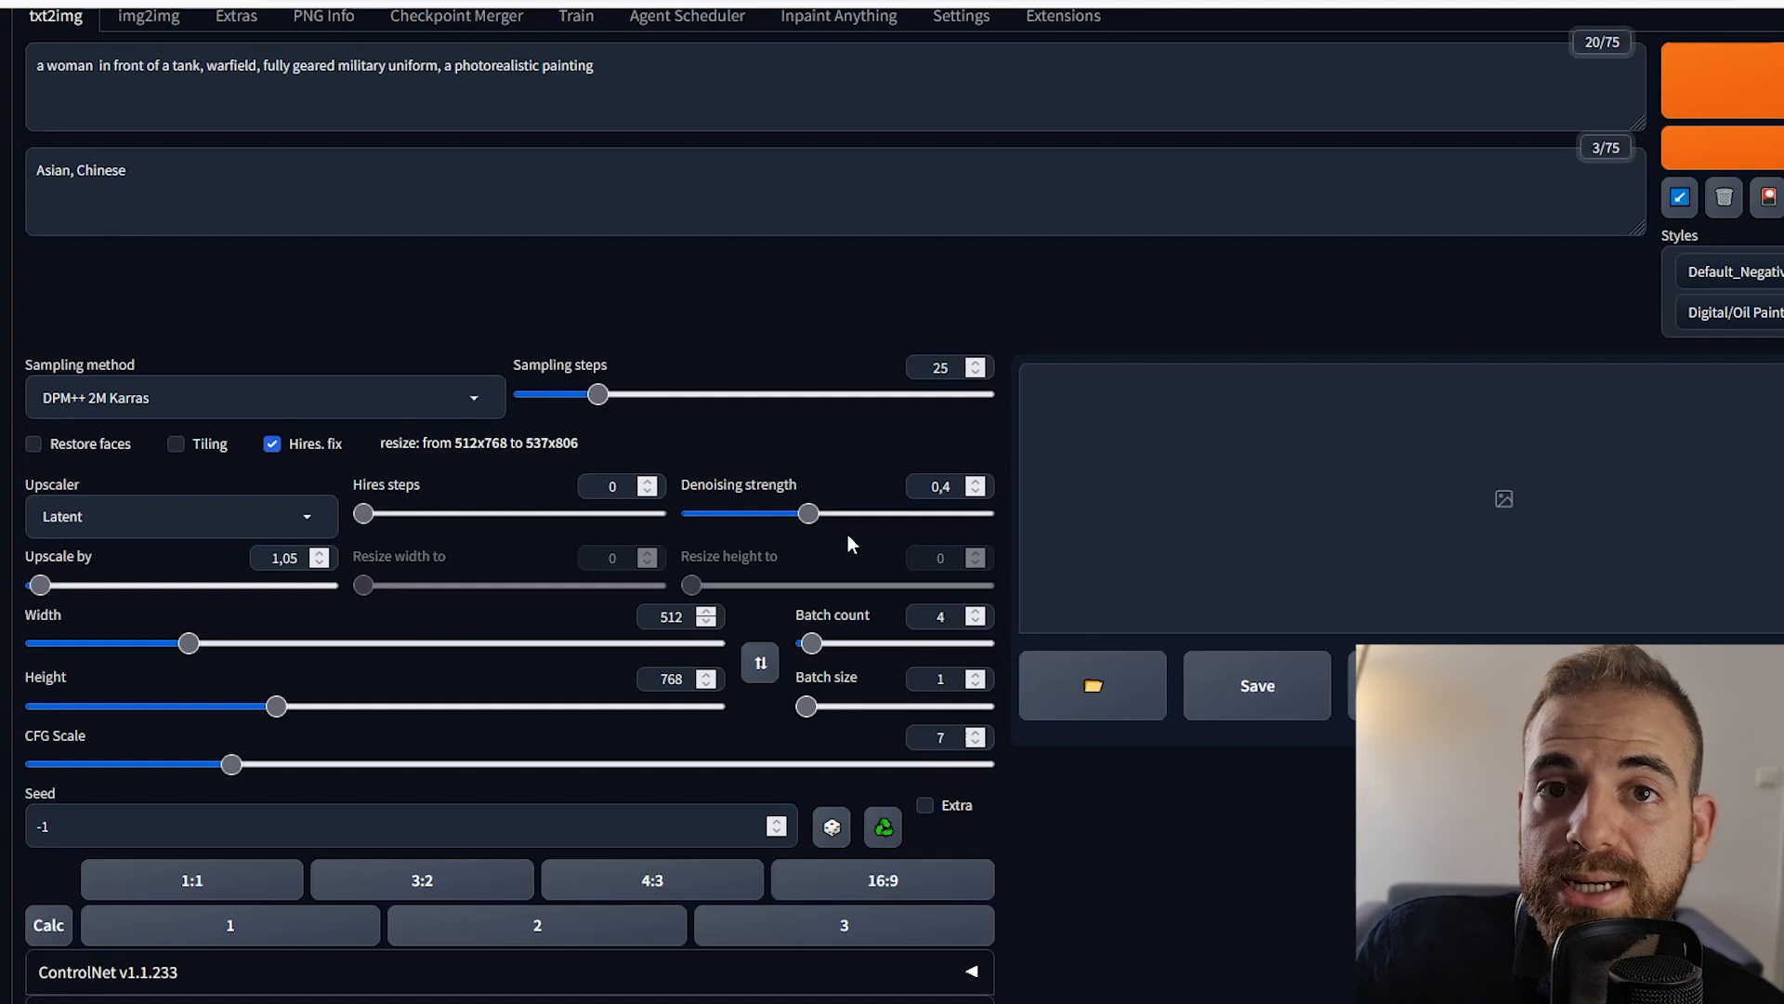
Generate the batch of images with the current prompt, styles and settings.
scroll(848, 534, "up", 1)
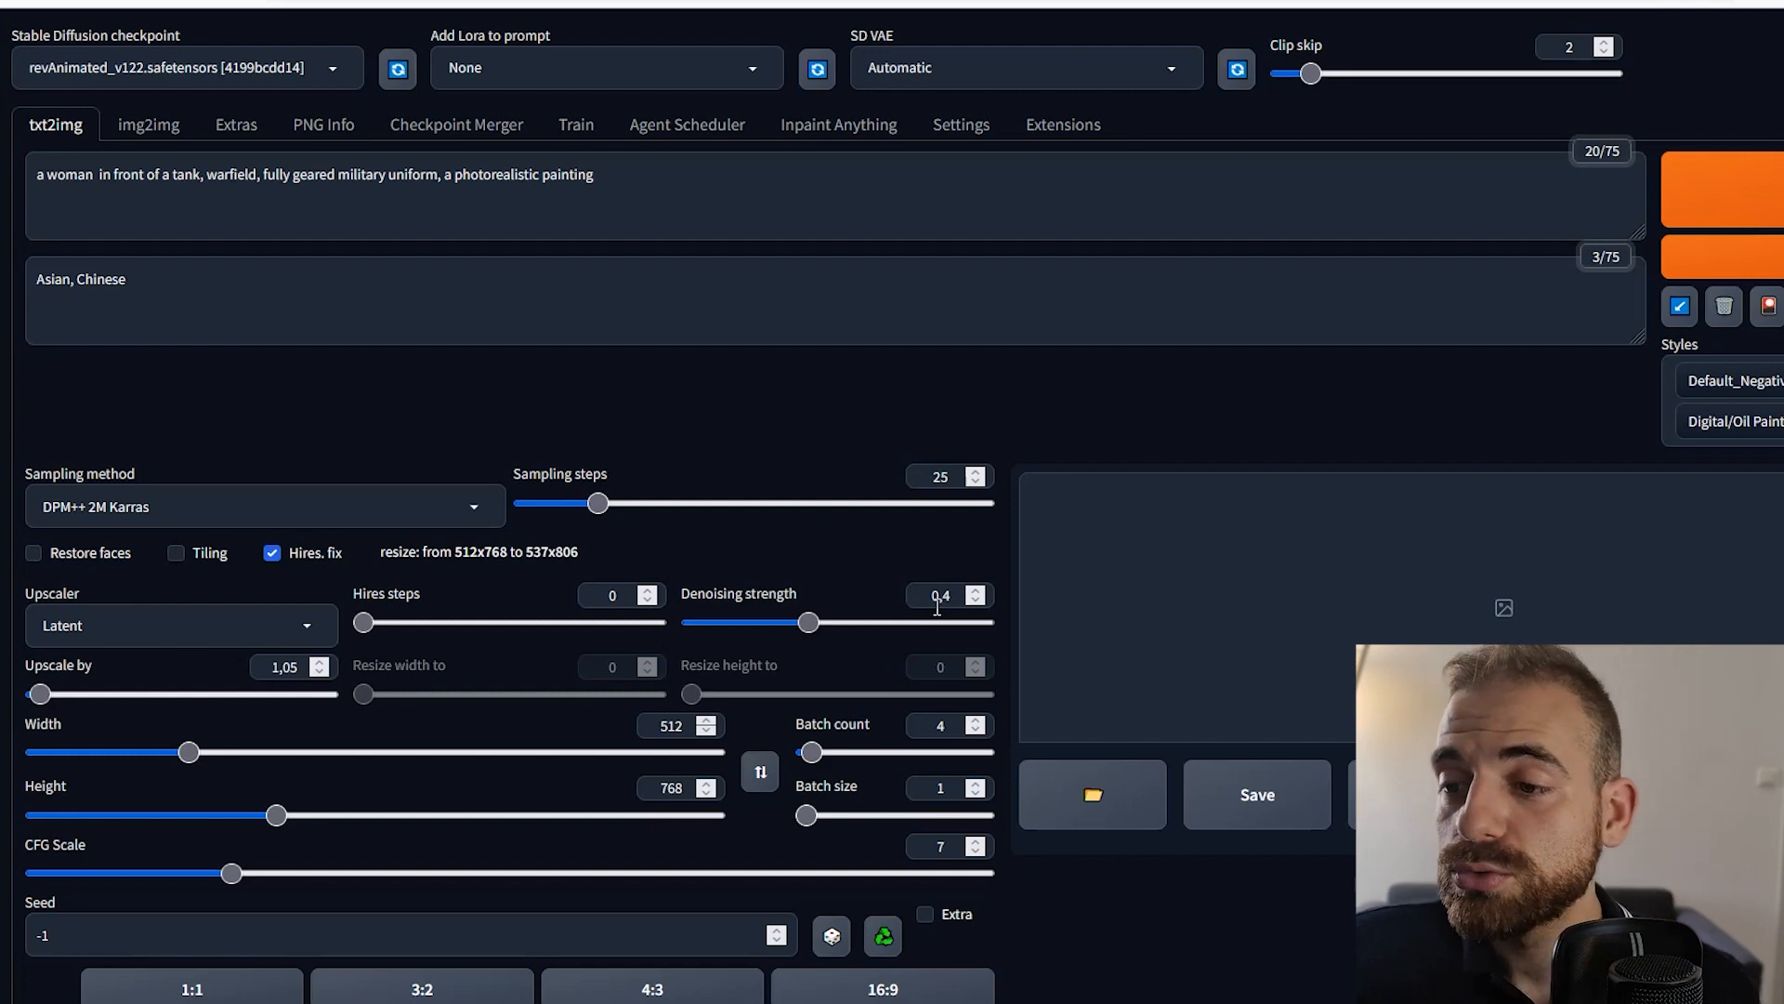
scroll(494, 366, "down", 1)
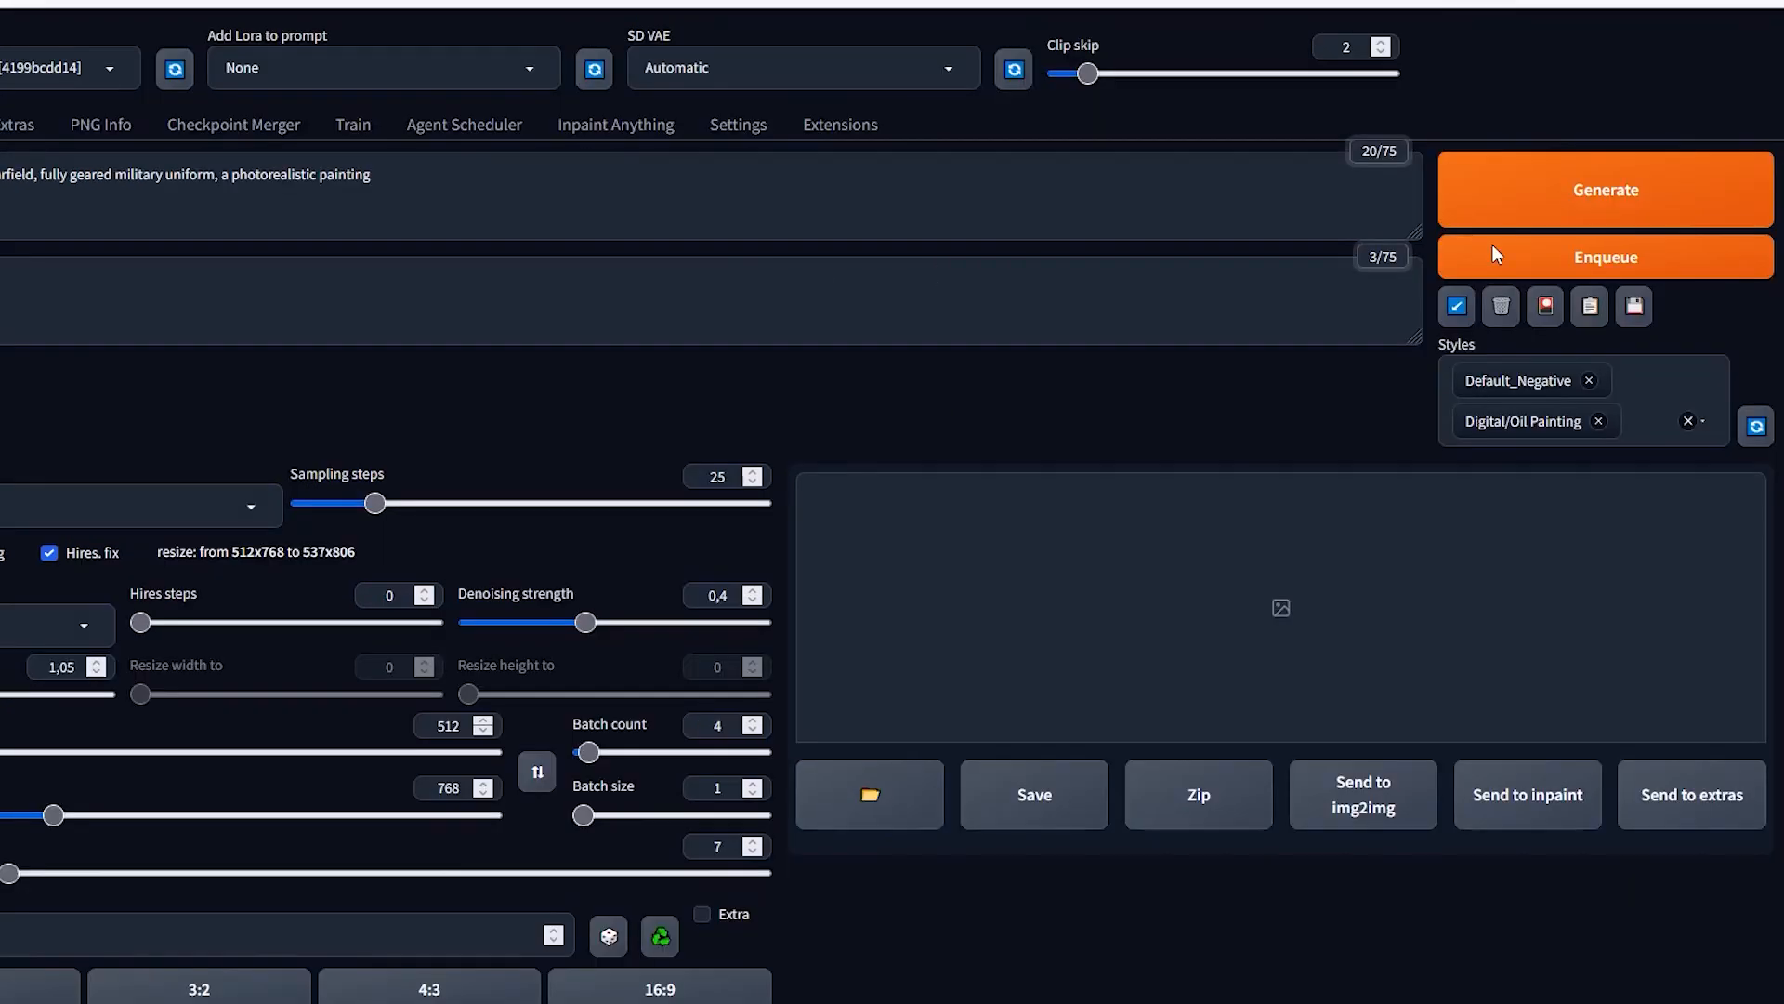
left_click(1701, 190)
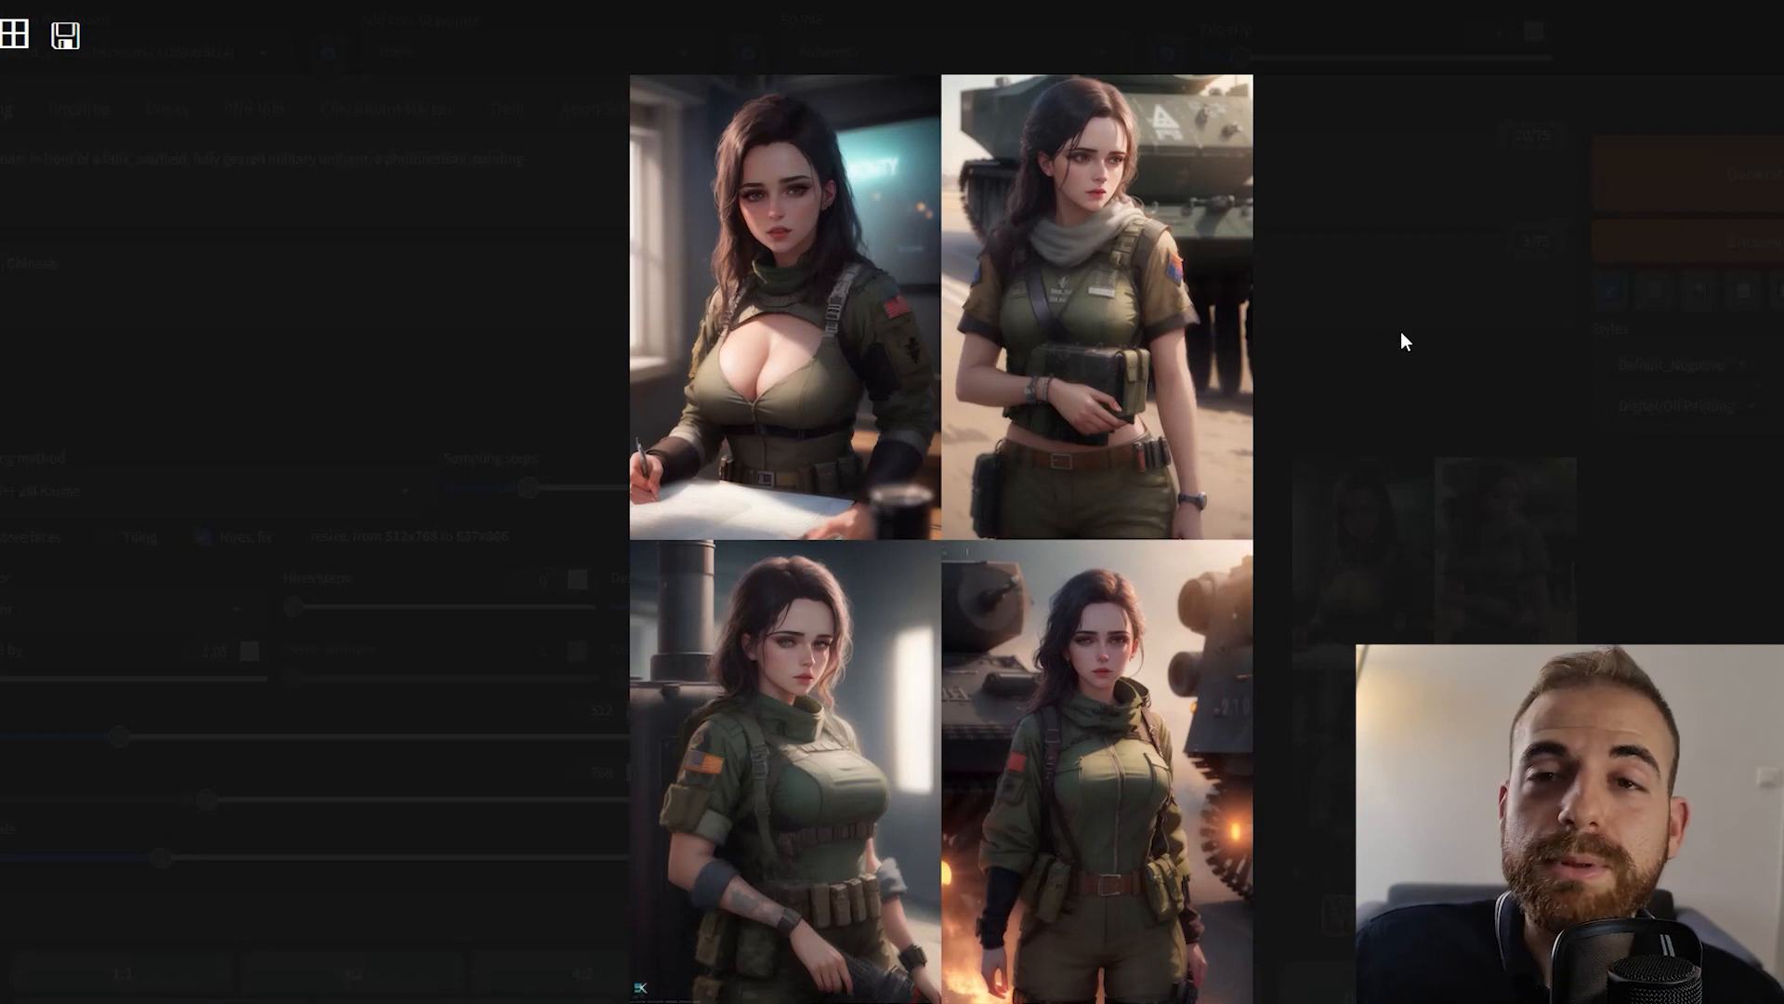
Examine the generated portraits one by one in the full-page image viewer.
key("Right")
key("Right")
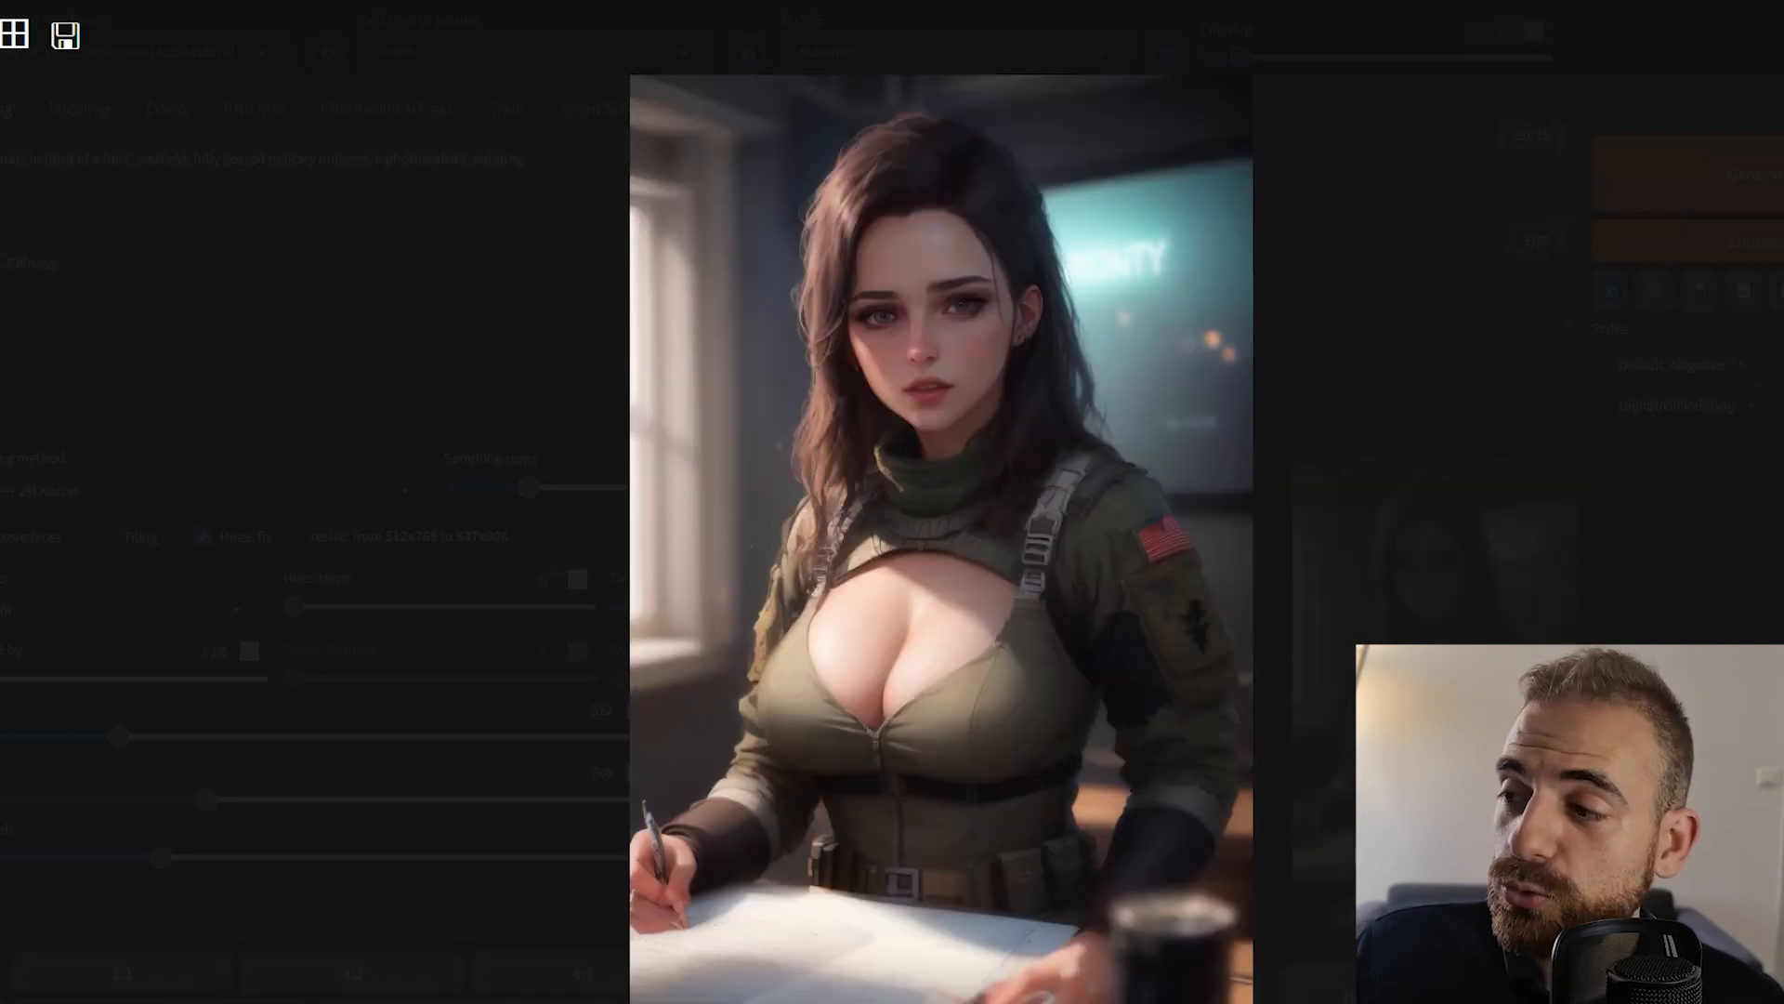
key("Right")
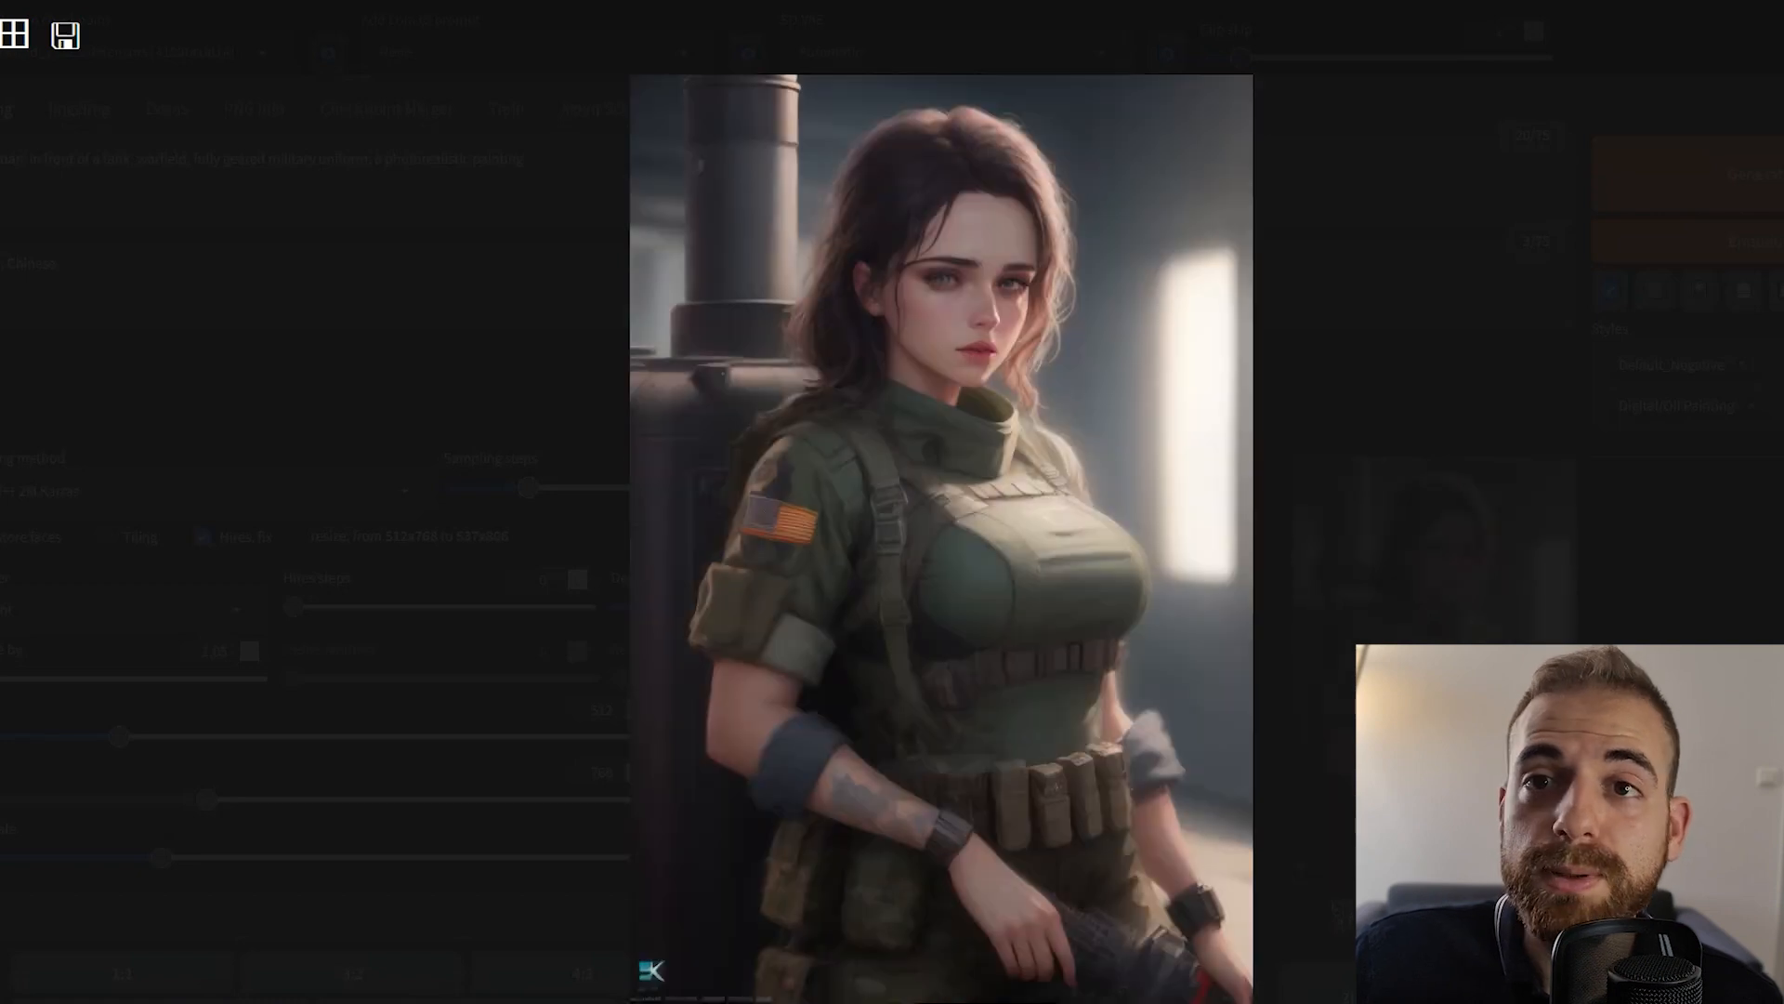
key("Left")
left_click(1415, 639)
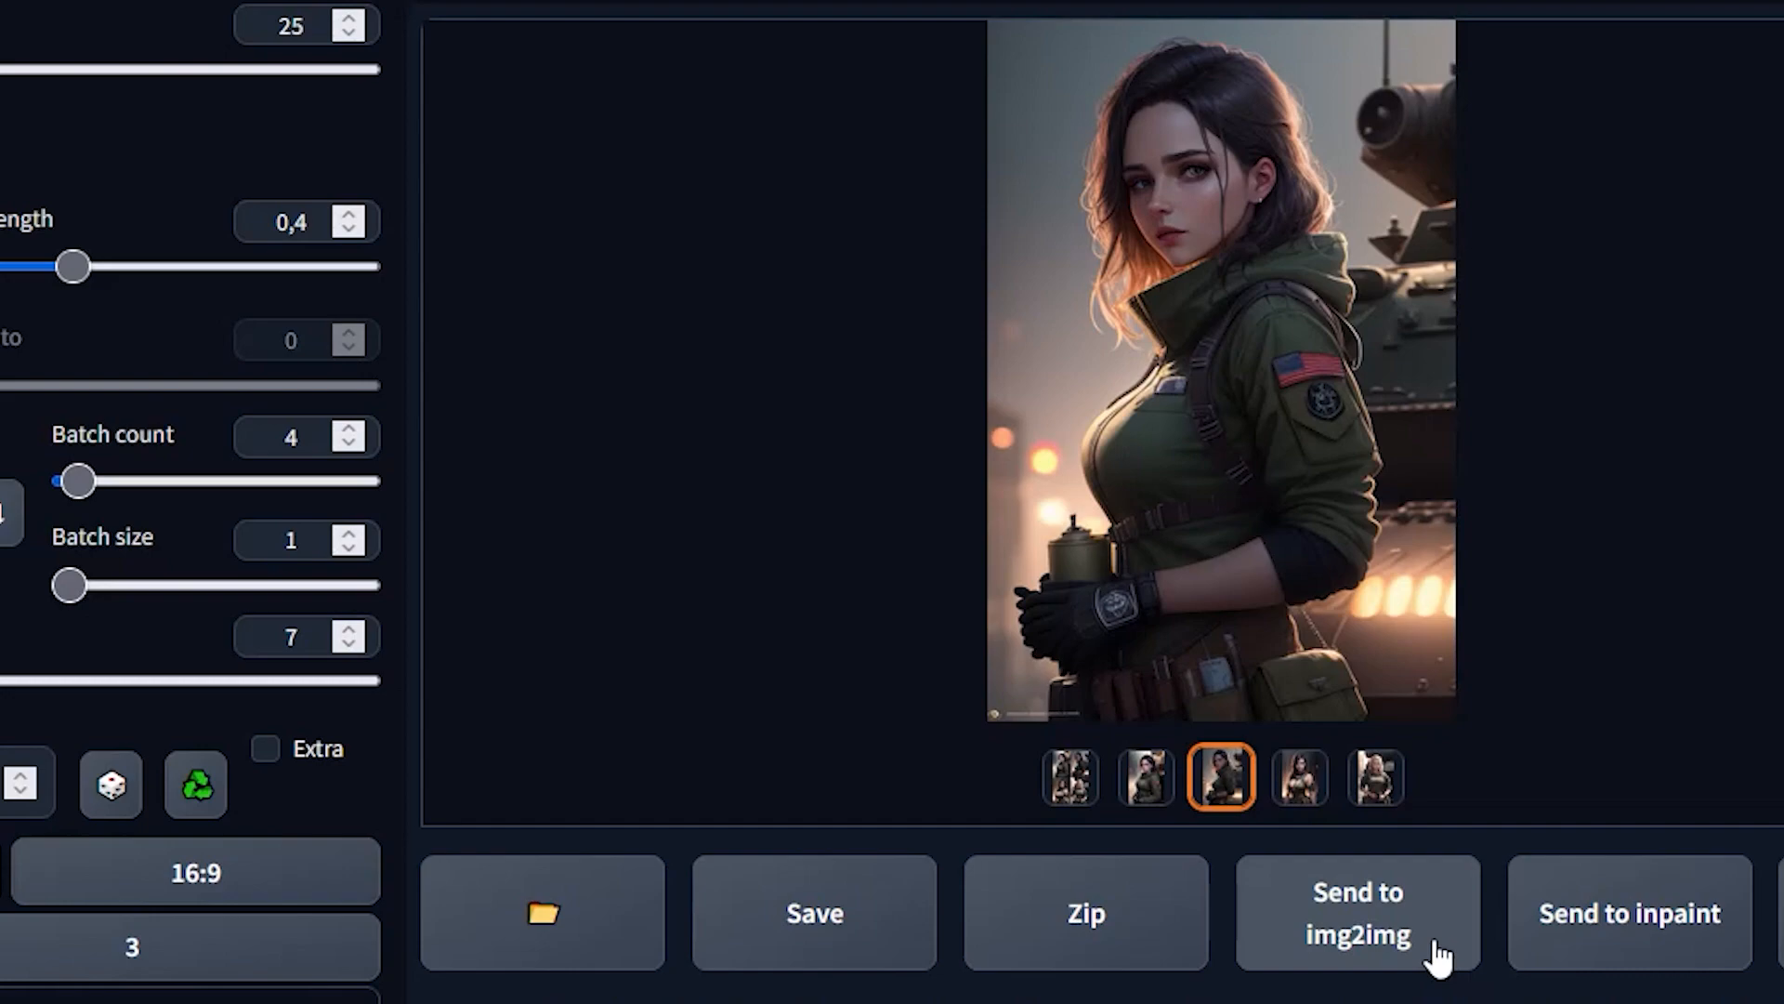
Send the selected portrait of the woman in front of the tank to img2img and check its prompt and negative prompt.
left_click(1438, 957)
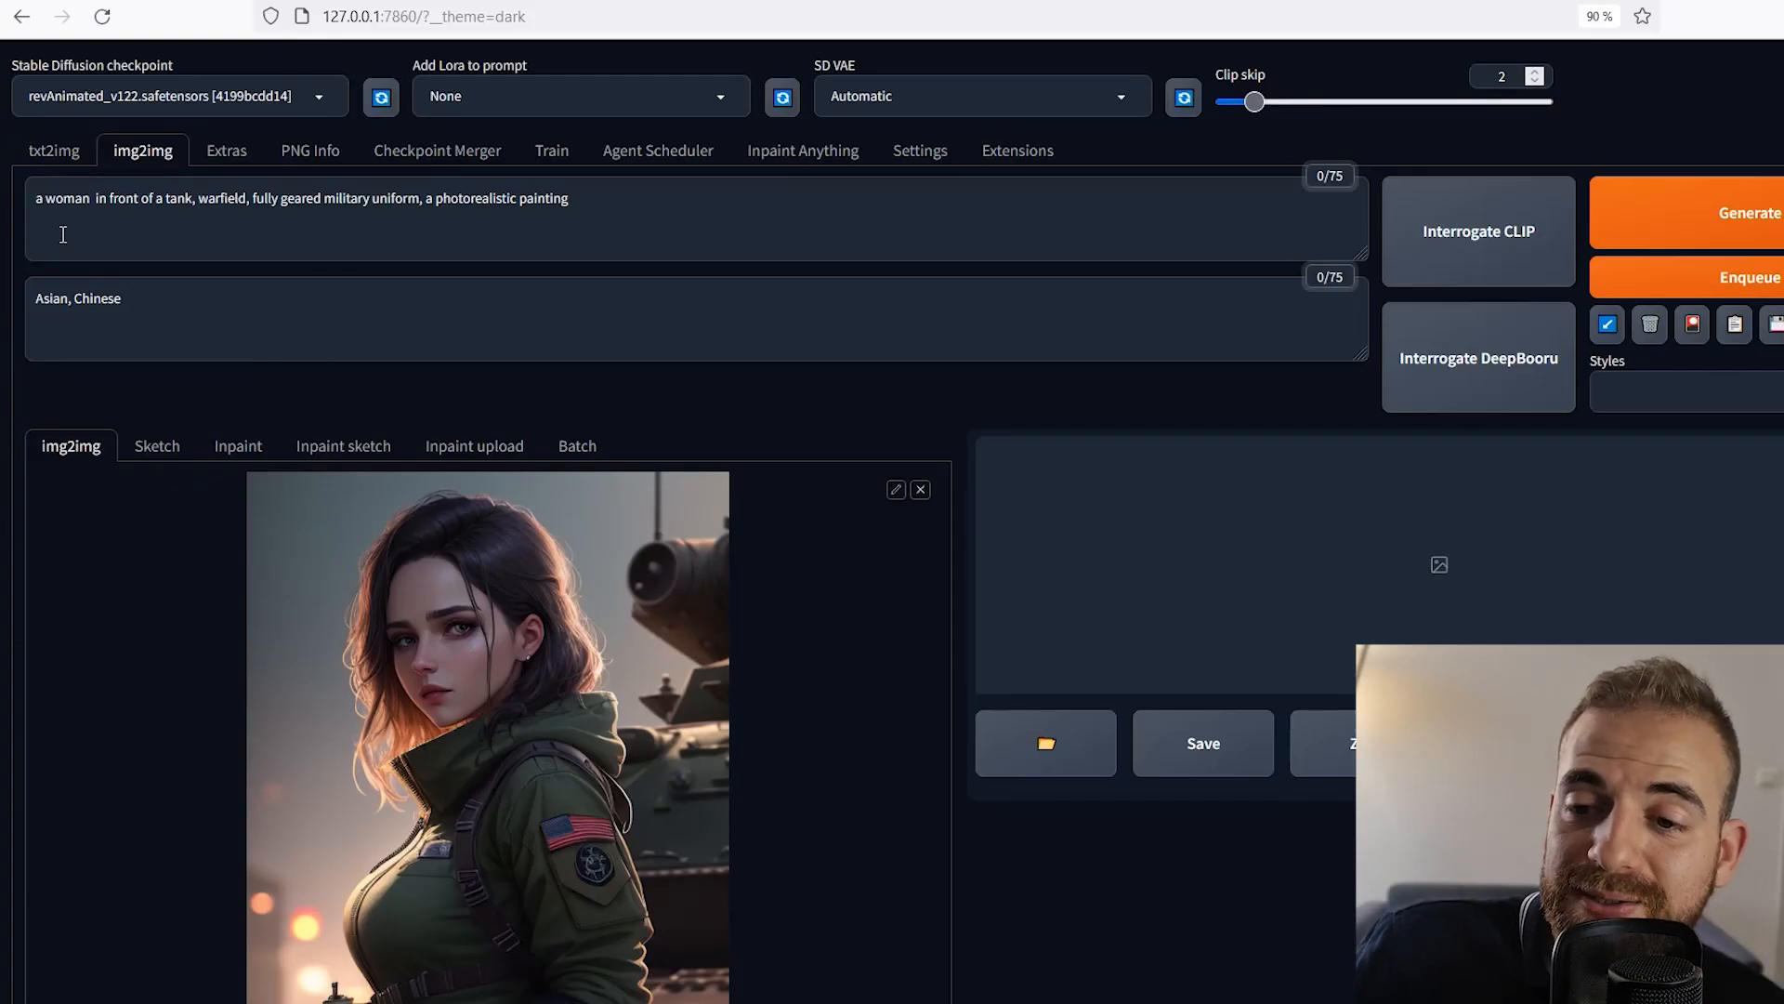
left_click_drag(46, 199, 294, 213)
triple_click(294, 213)
left_click(258, 197)
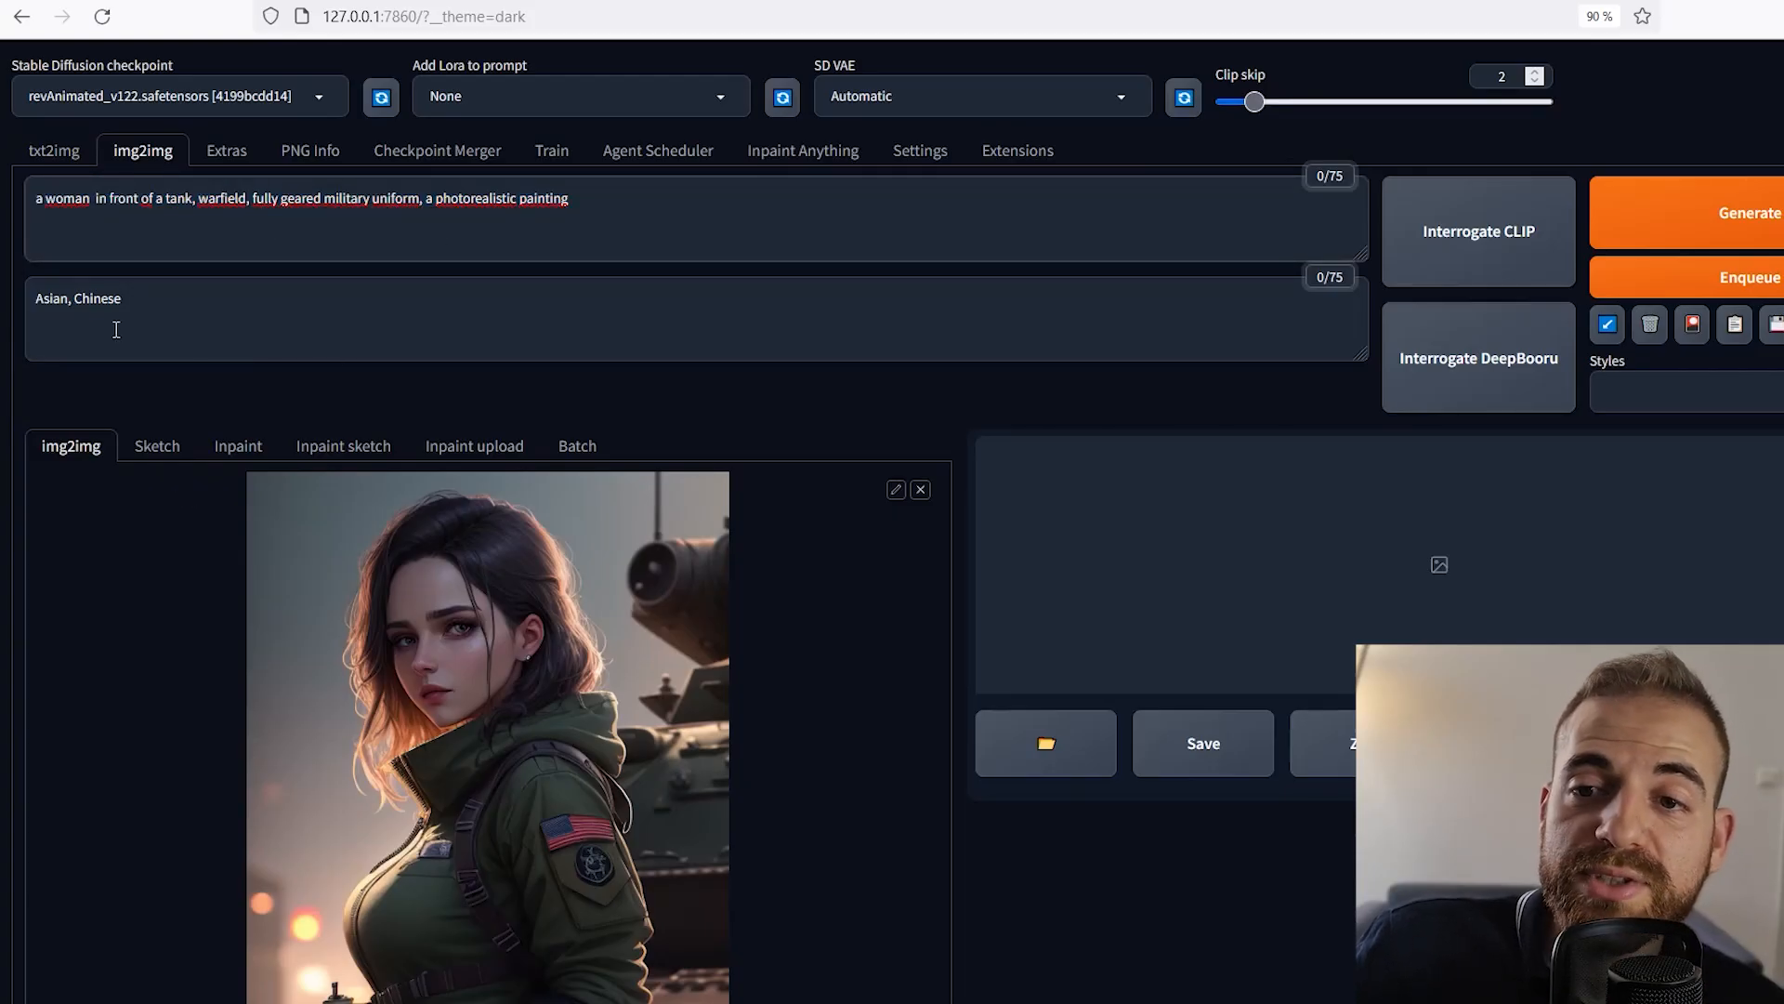
double_click(705, 325)
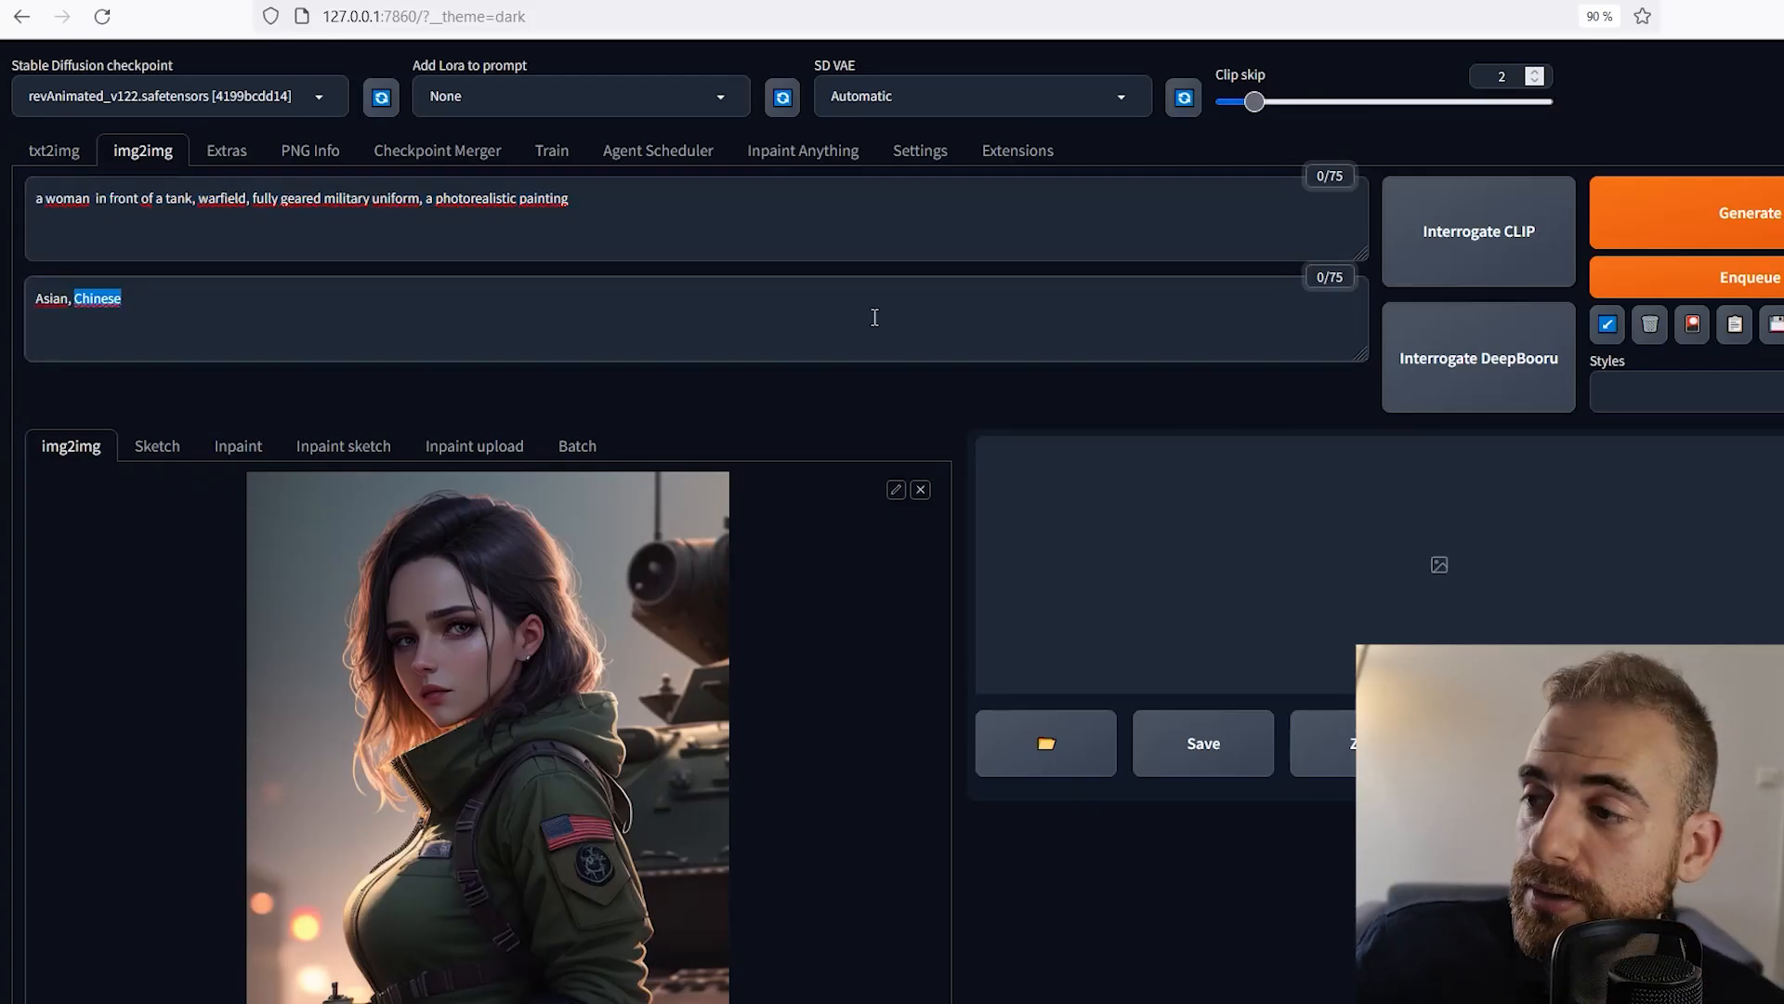
Apply the Default_Negative and Phororealistic Digital effect styles to the img2img generation.
left_click(1715, 394)
left_click(1689, 450)
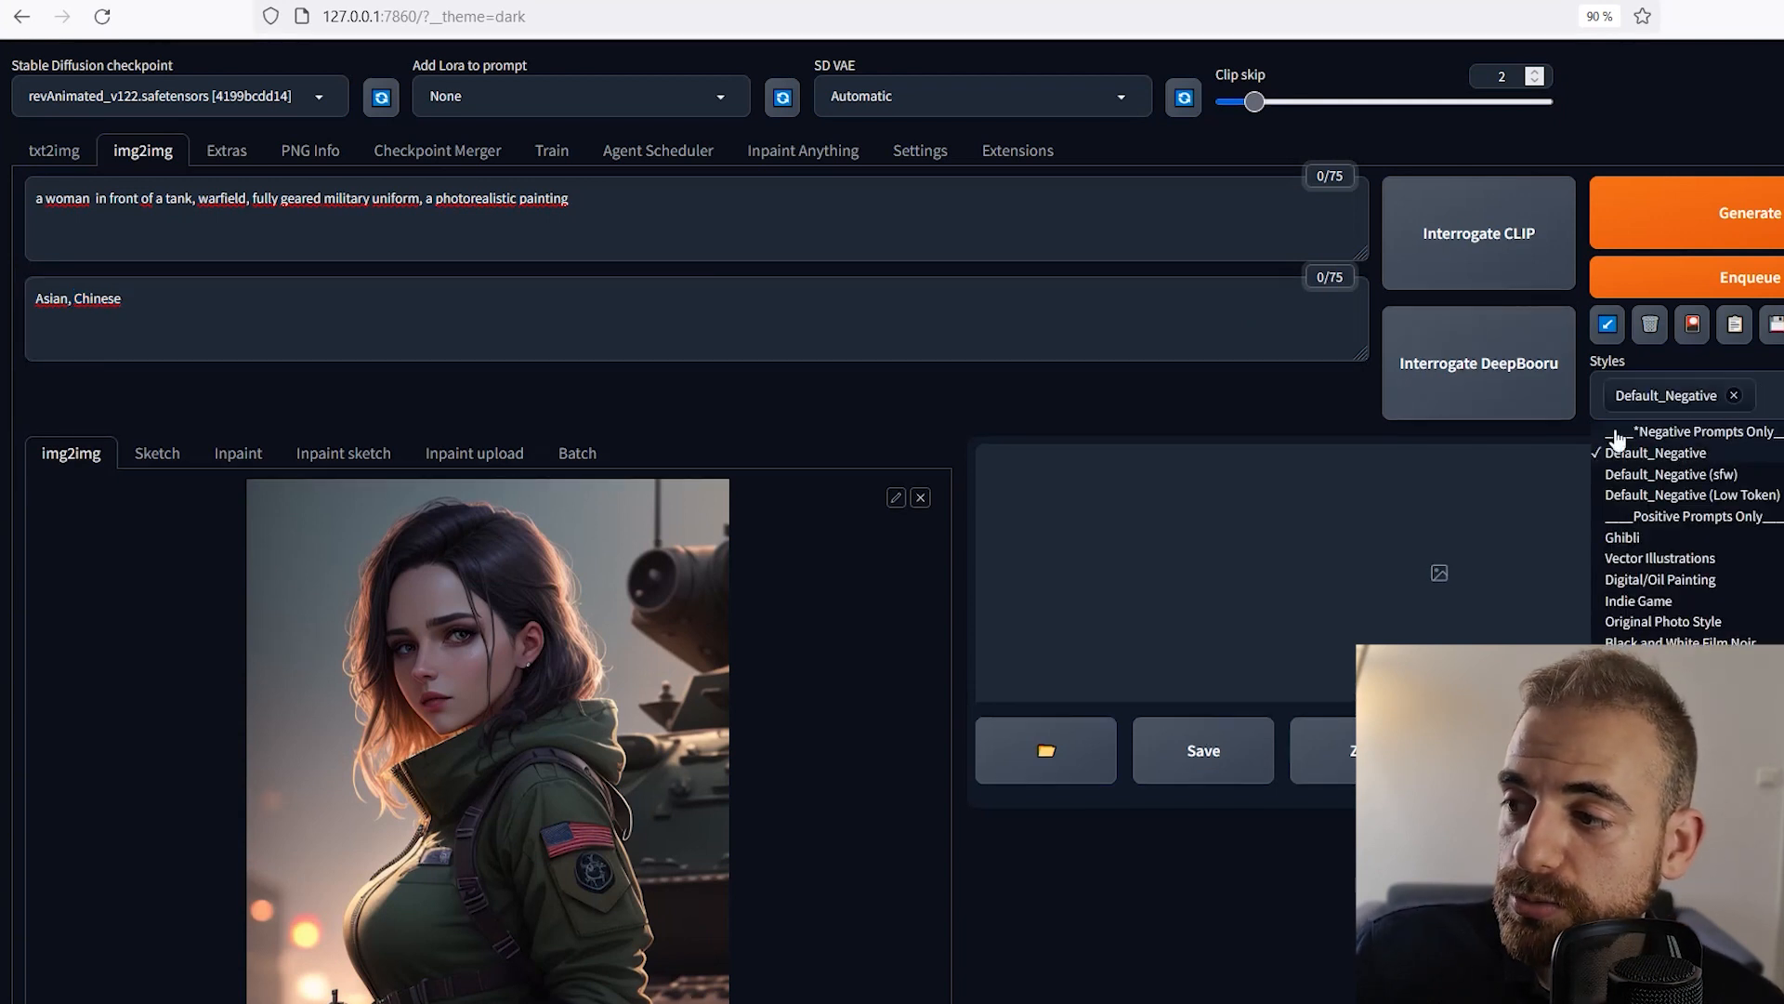
left_click(1673, 706)
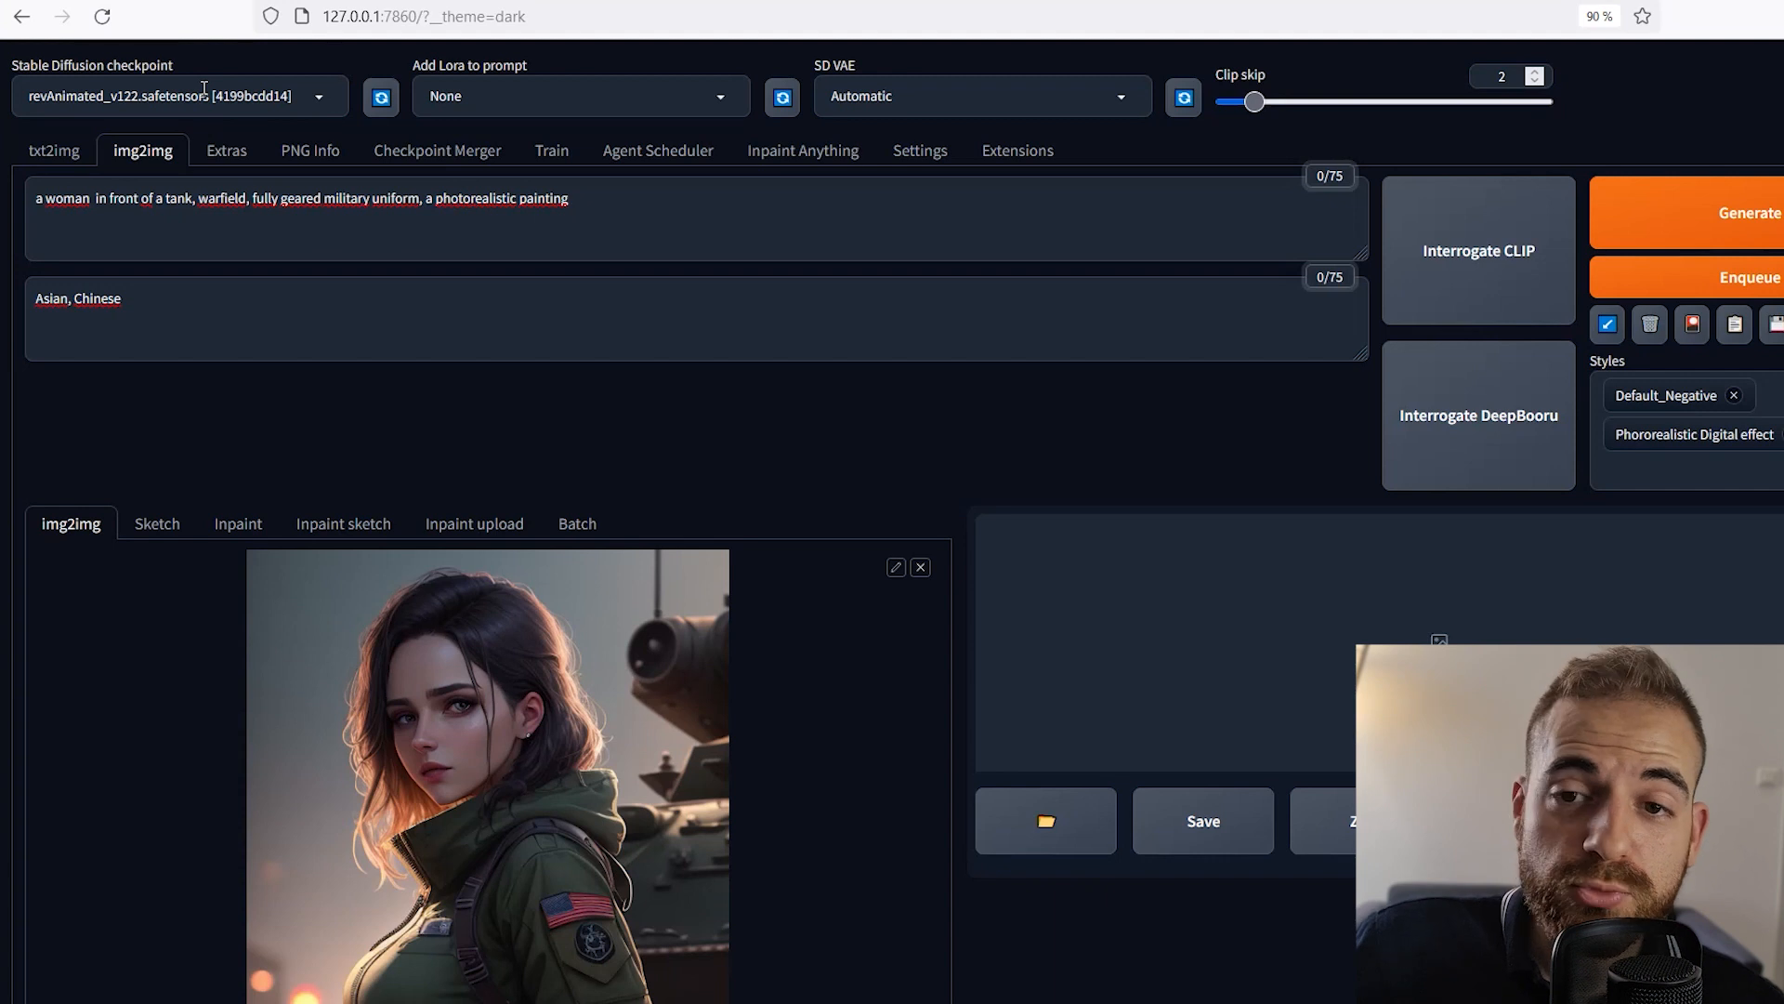
Switch the Stable Diffusion checkpoint to reliberate_v10.safetensors and set Clip skip to 1.
left_click(204, 93)
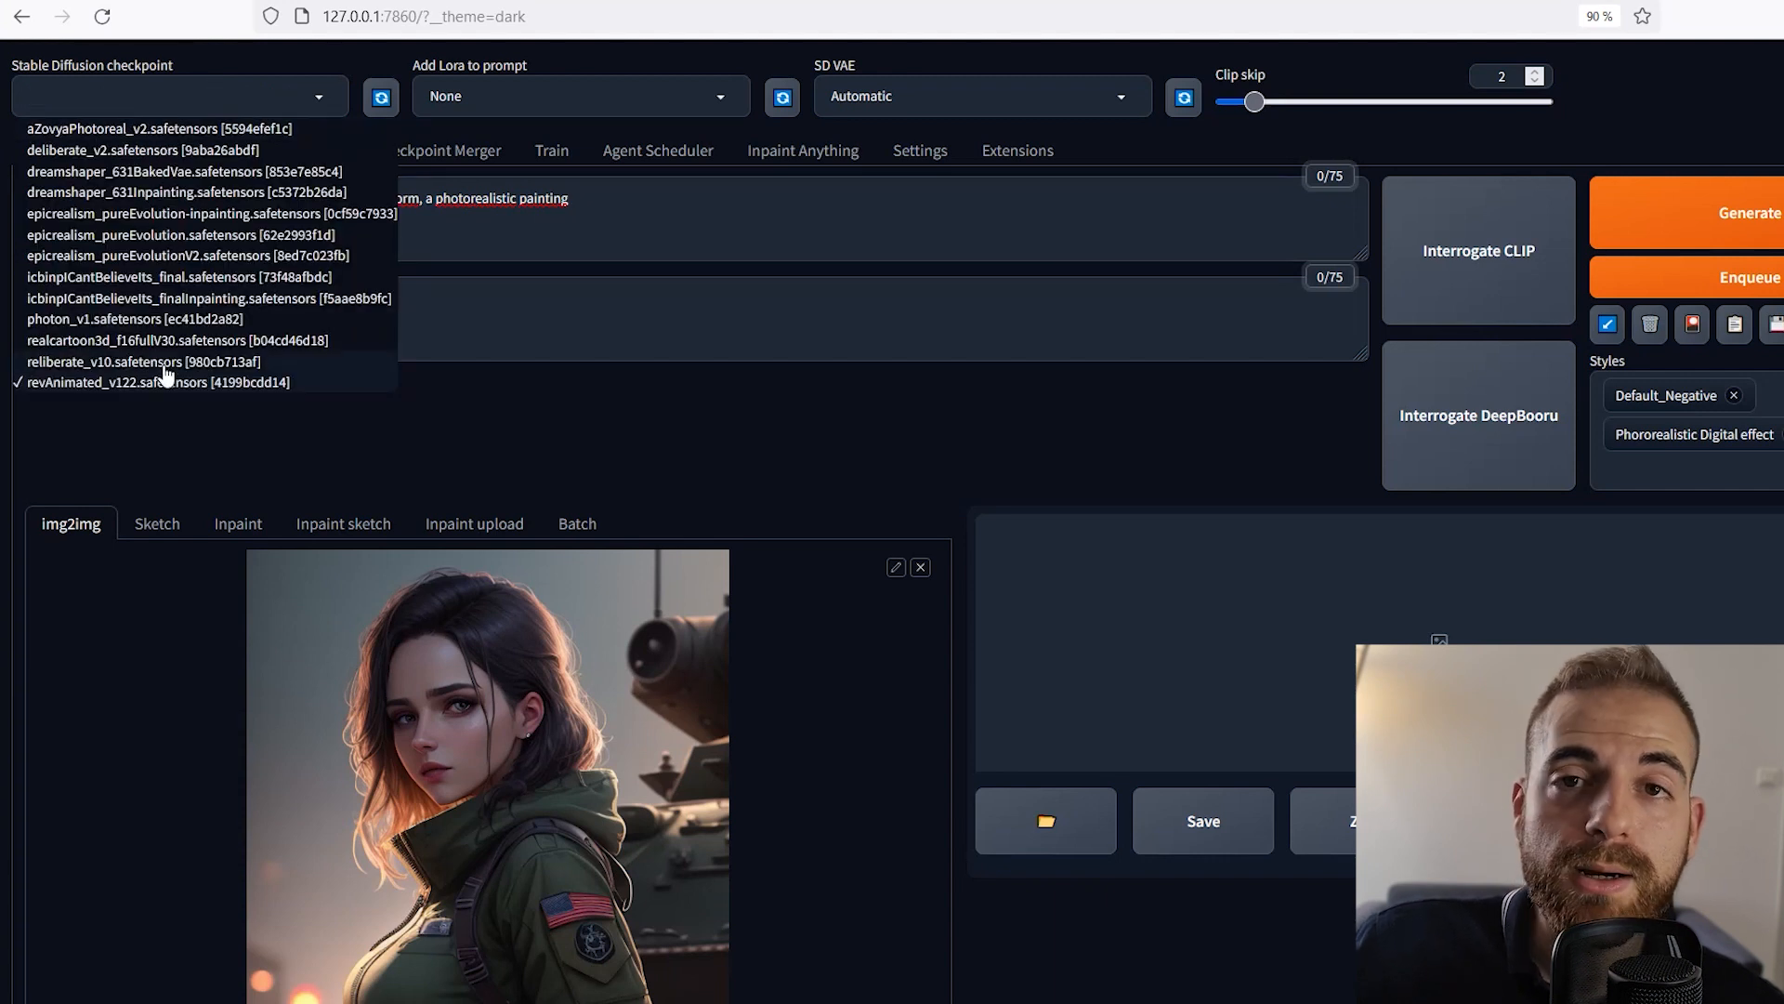
left_click(79, 362)
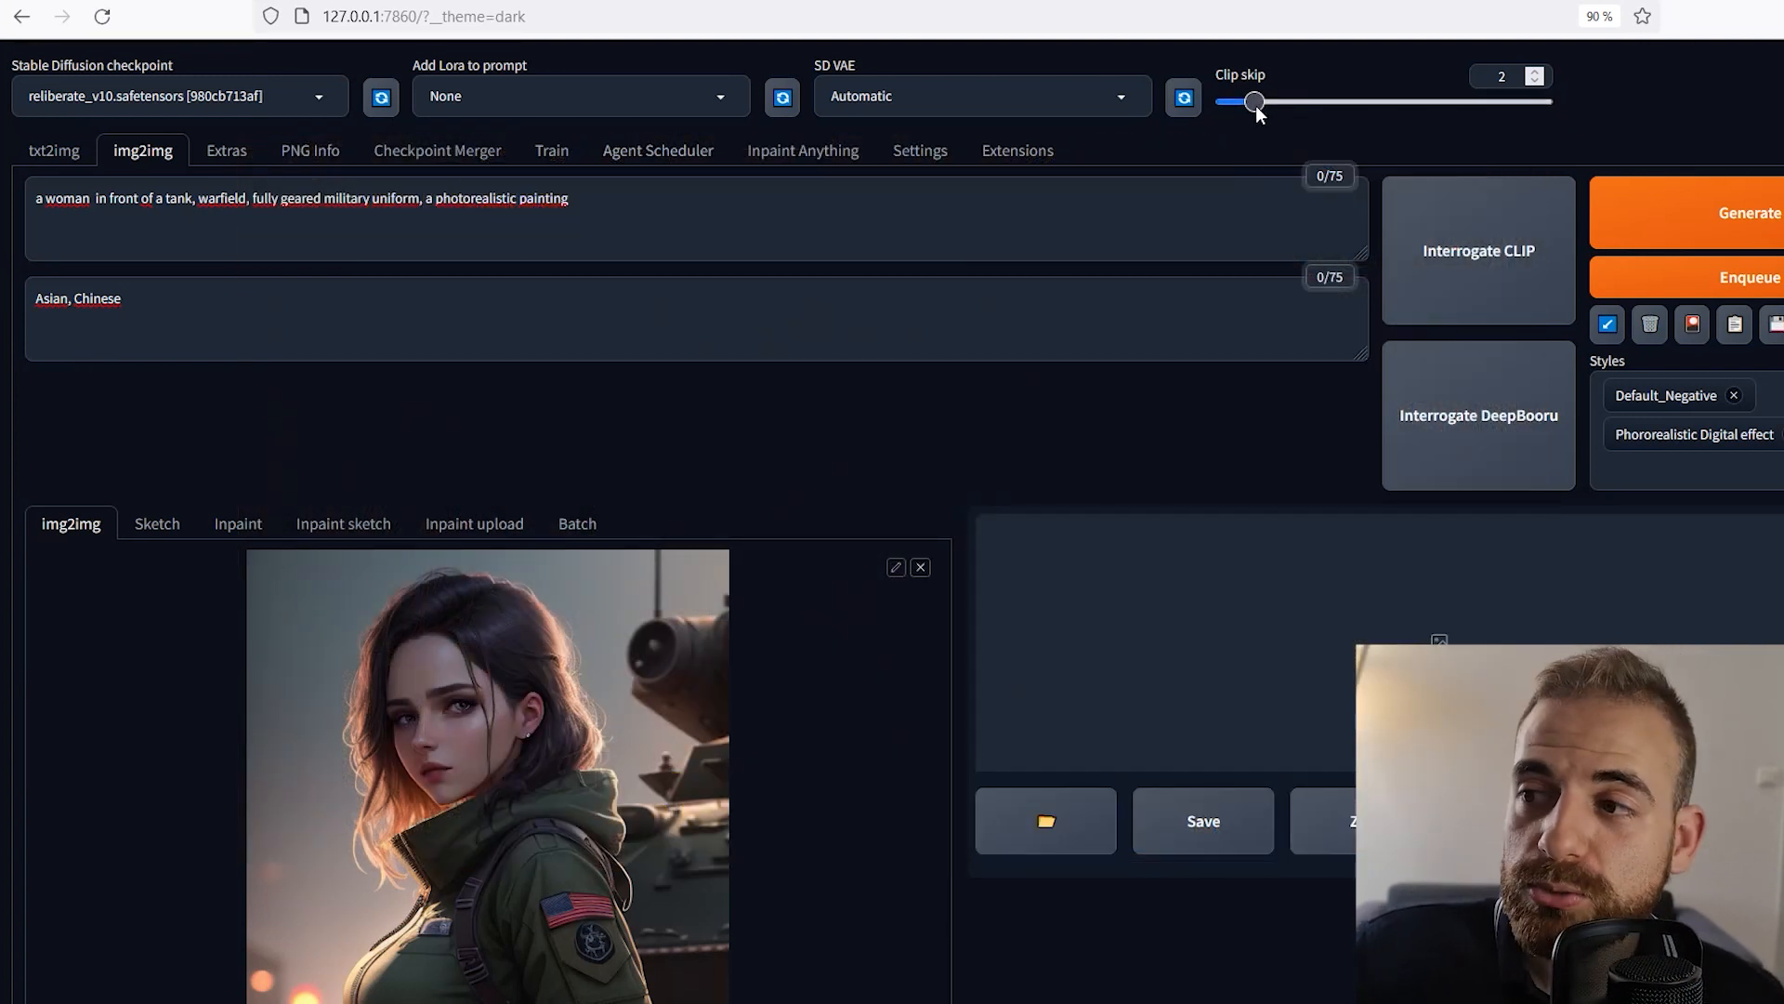
left_click_drag(1254, 102, 1226, 102)
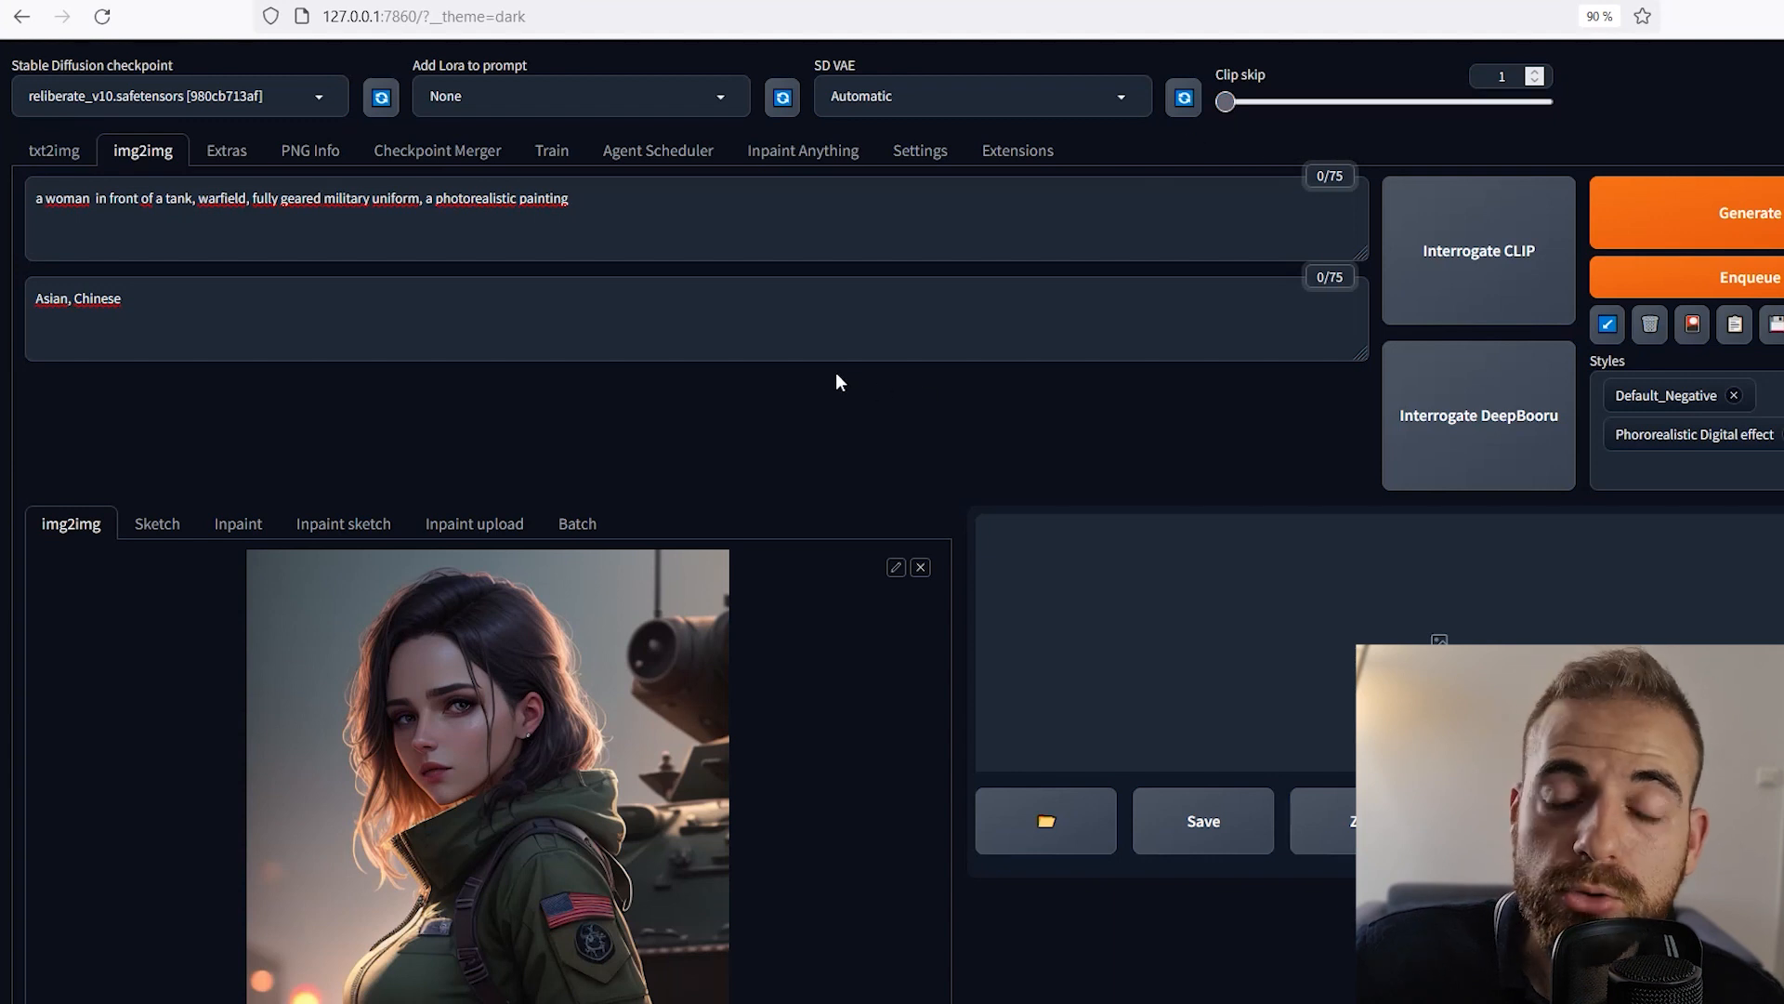
left_click(933, 343)
Set the img2img sampling method to DPM++ 2M Karras with 30 sampling steps.
scroll(995, 412, "down", 1)
scroll(995, 411, "down", 8)
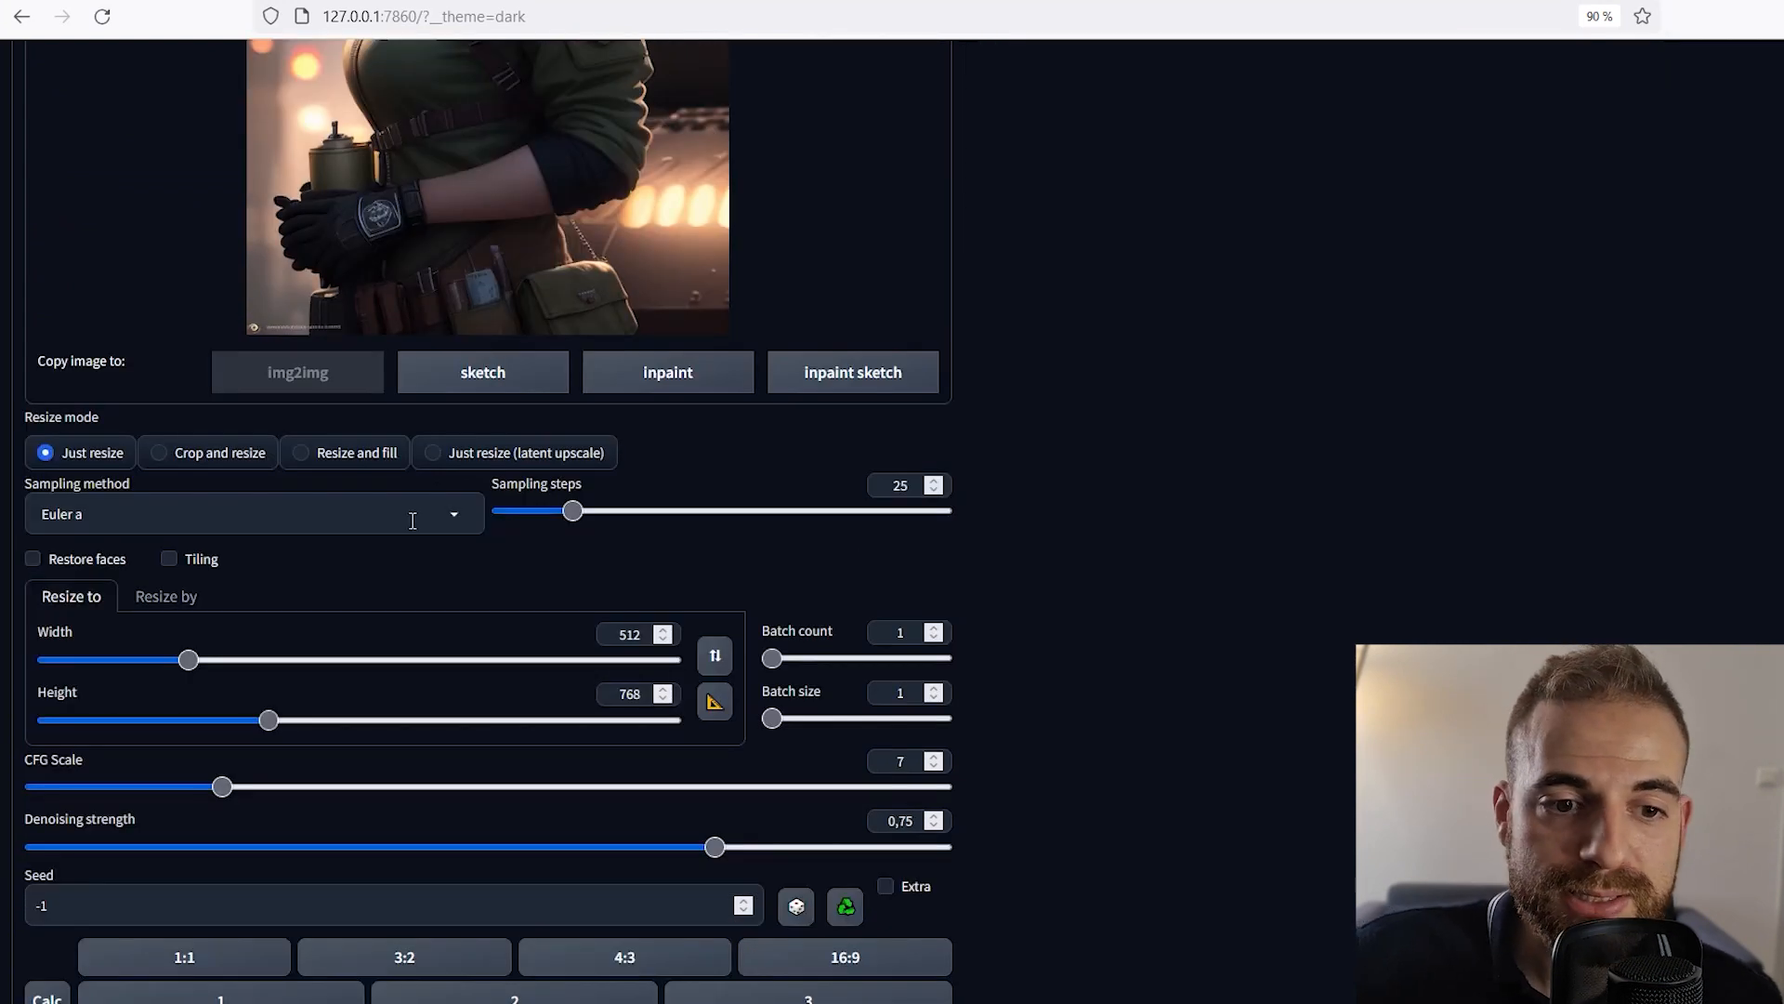
left_click(413, 520)
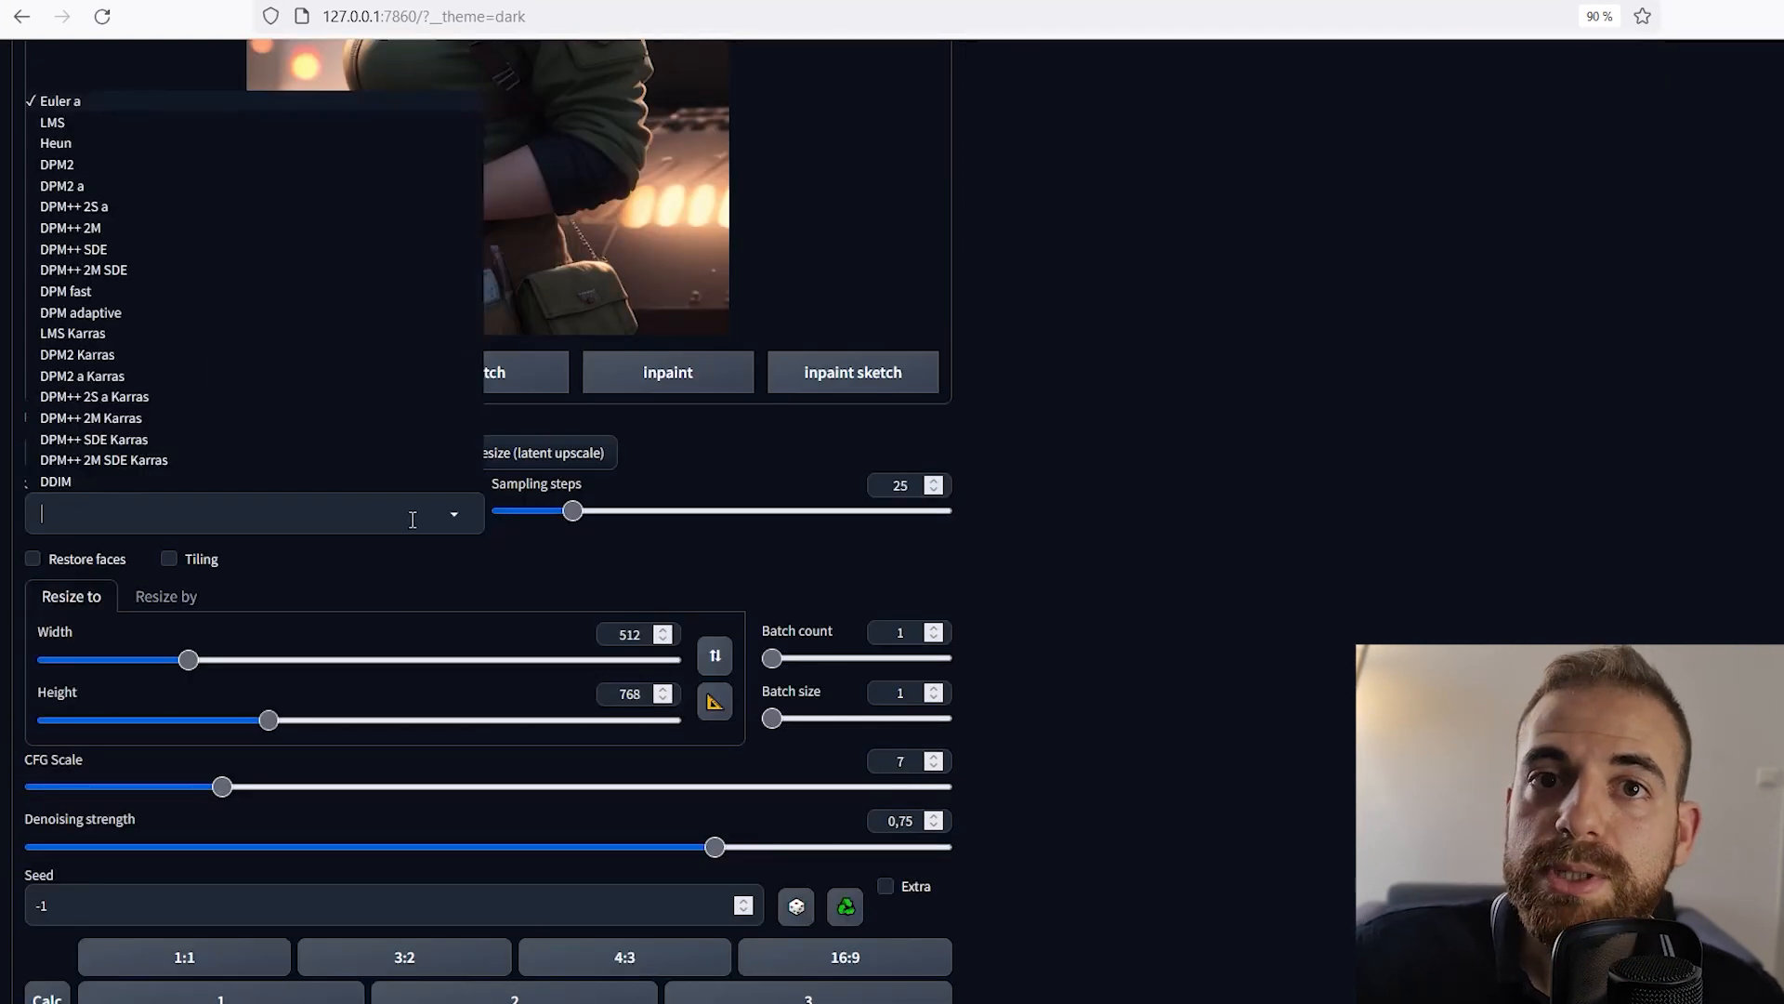
left_click(165, 419)
left_click(576, 512)
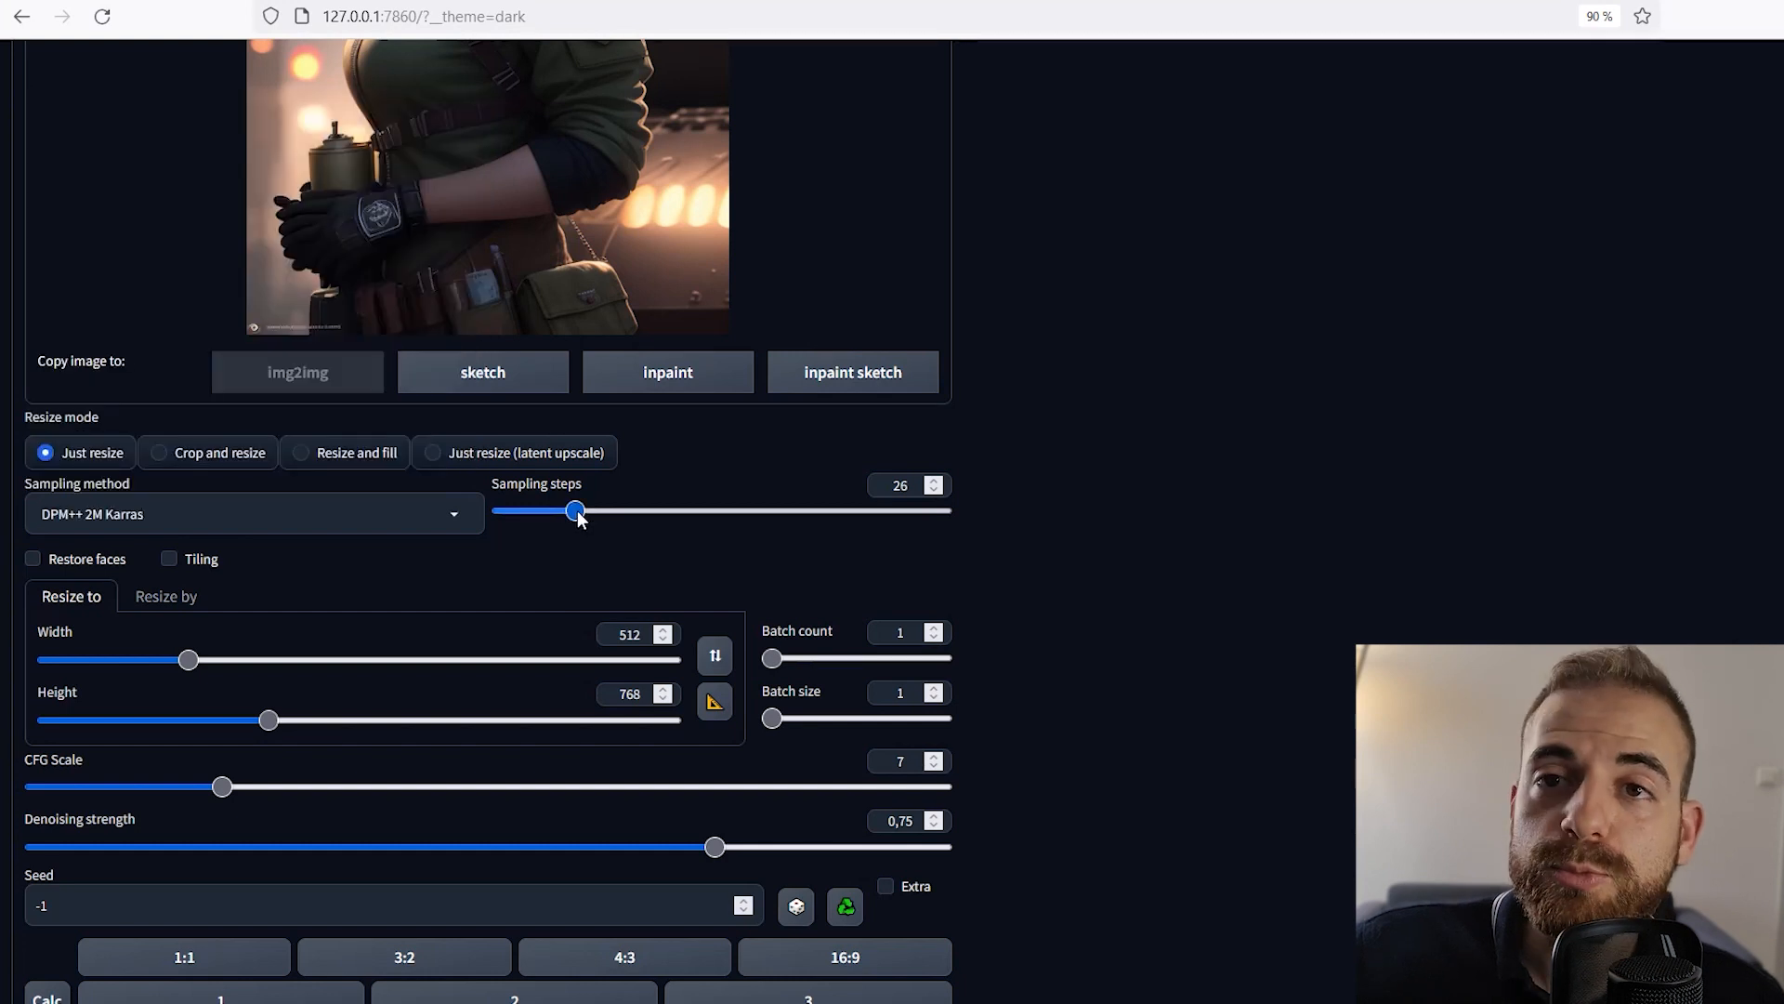
left_click_drag(576, 517, 588, 517)
Set the batch count to 4 and the denoising strength to 0.5.
scroll(261, 540, "down", 2)
double_click(873, 527)
type("4")
scroll(959, 520, "down", 2)
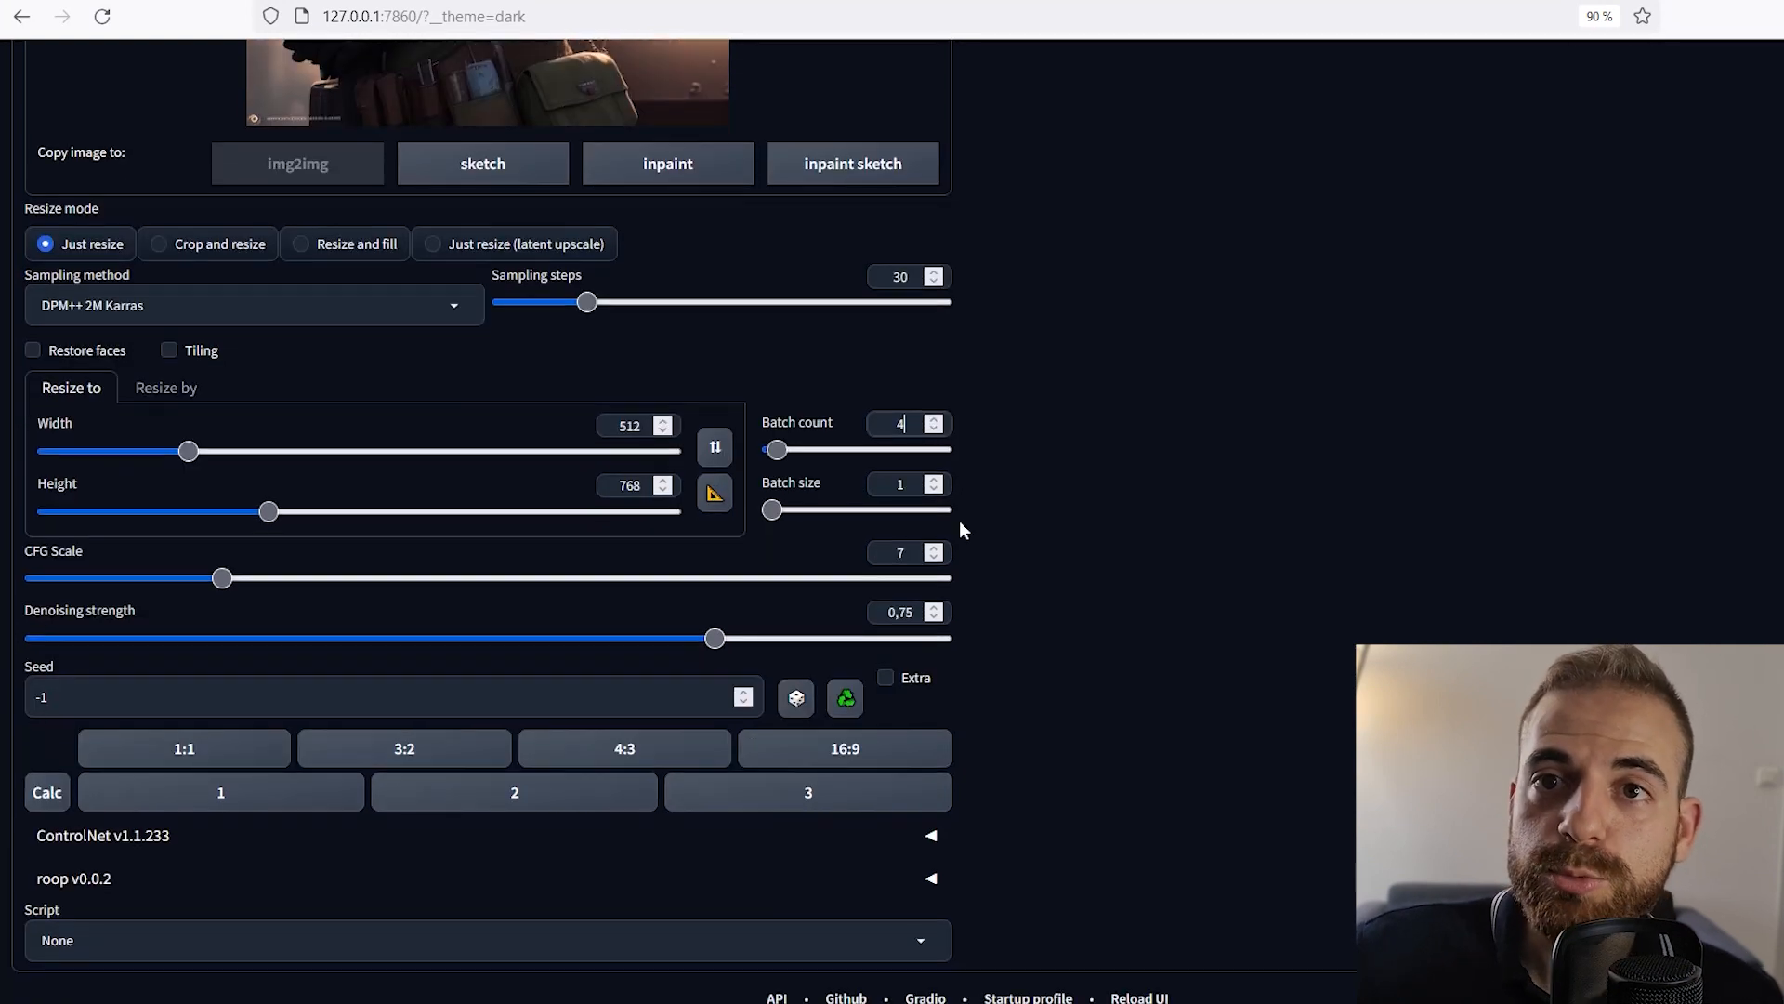
left_click_drag(714, 638, 488, 638)
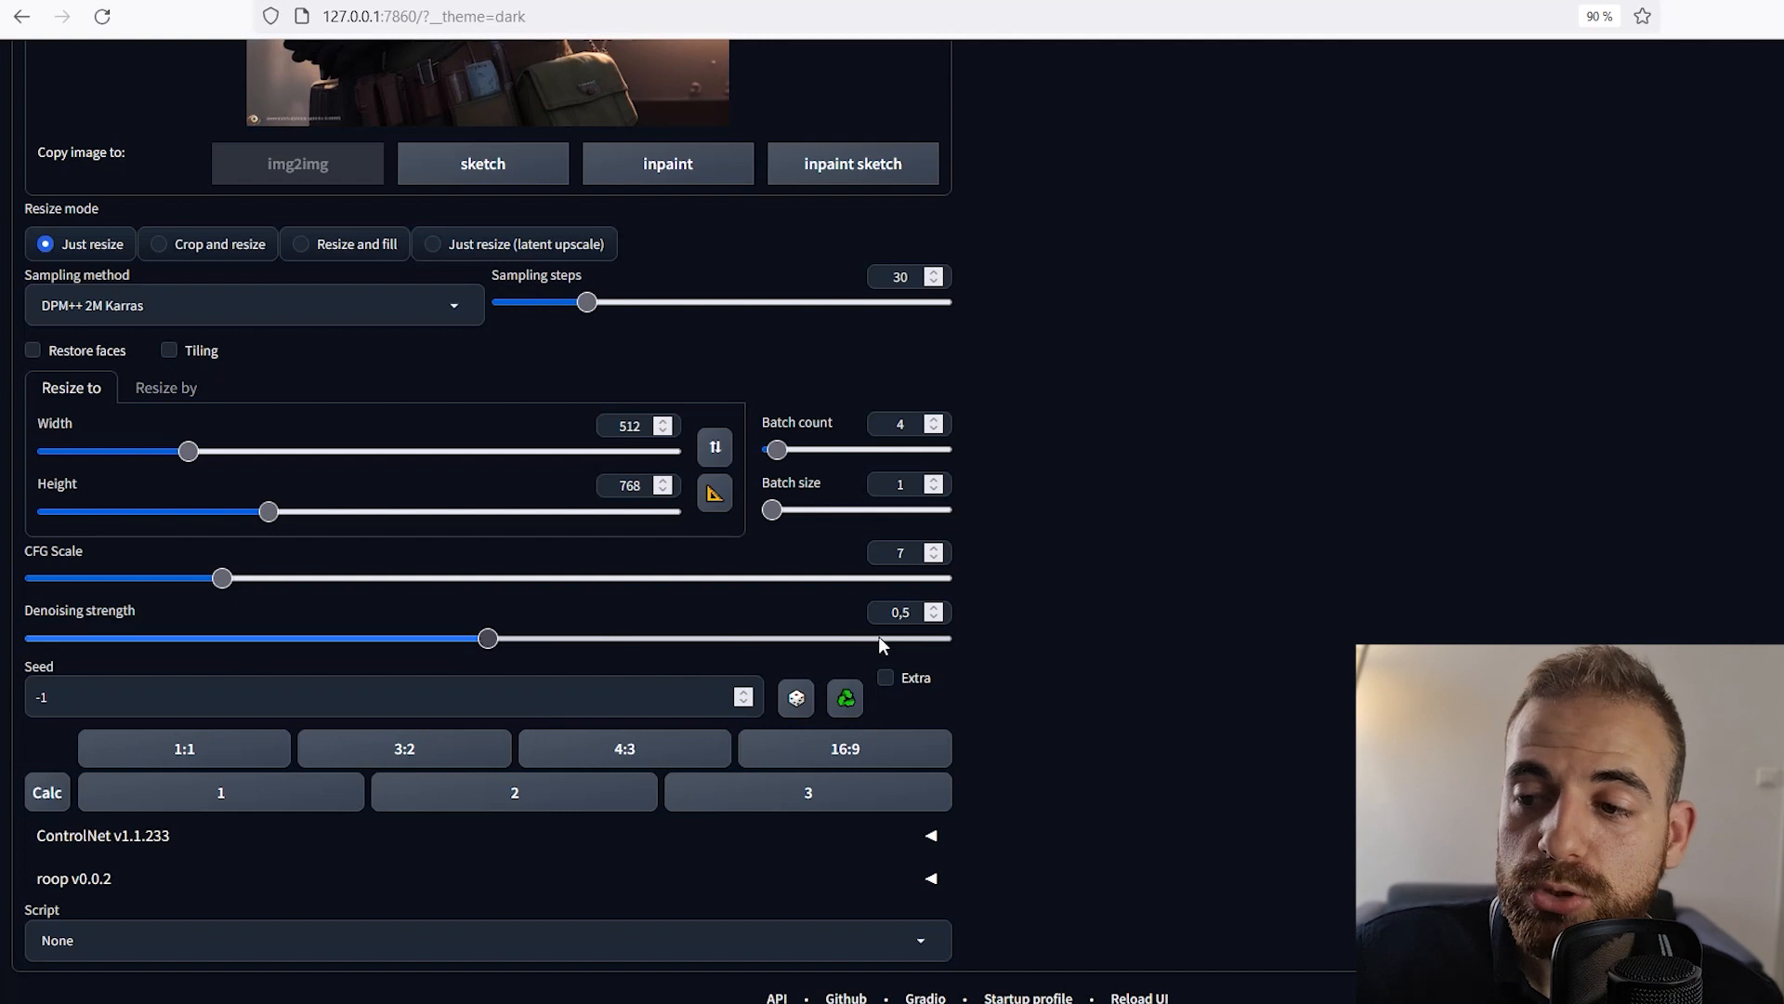
Generate the batch of img2img variations from the source portrait.
scroll(359, 693, "up", 15)
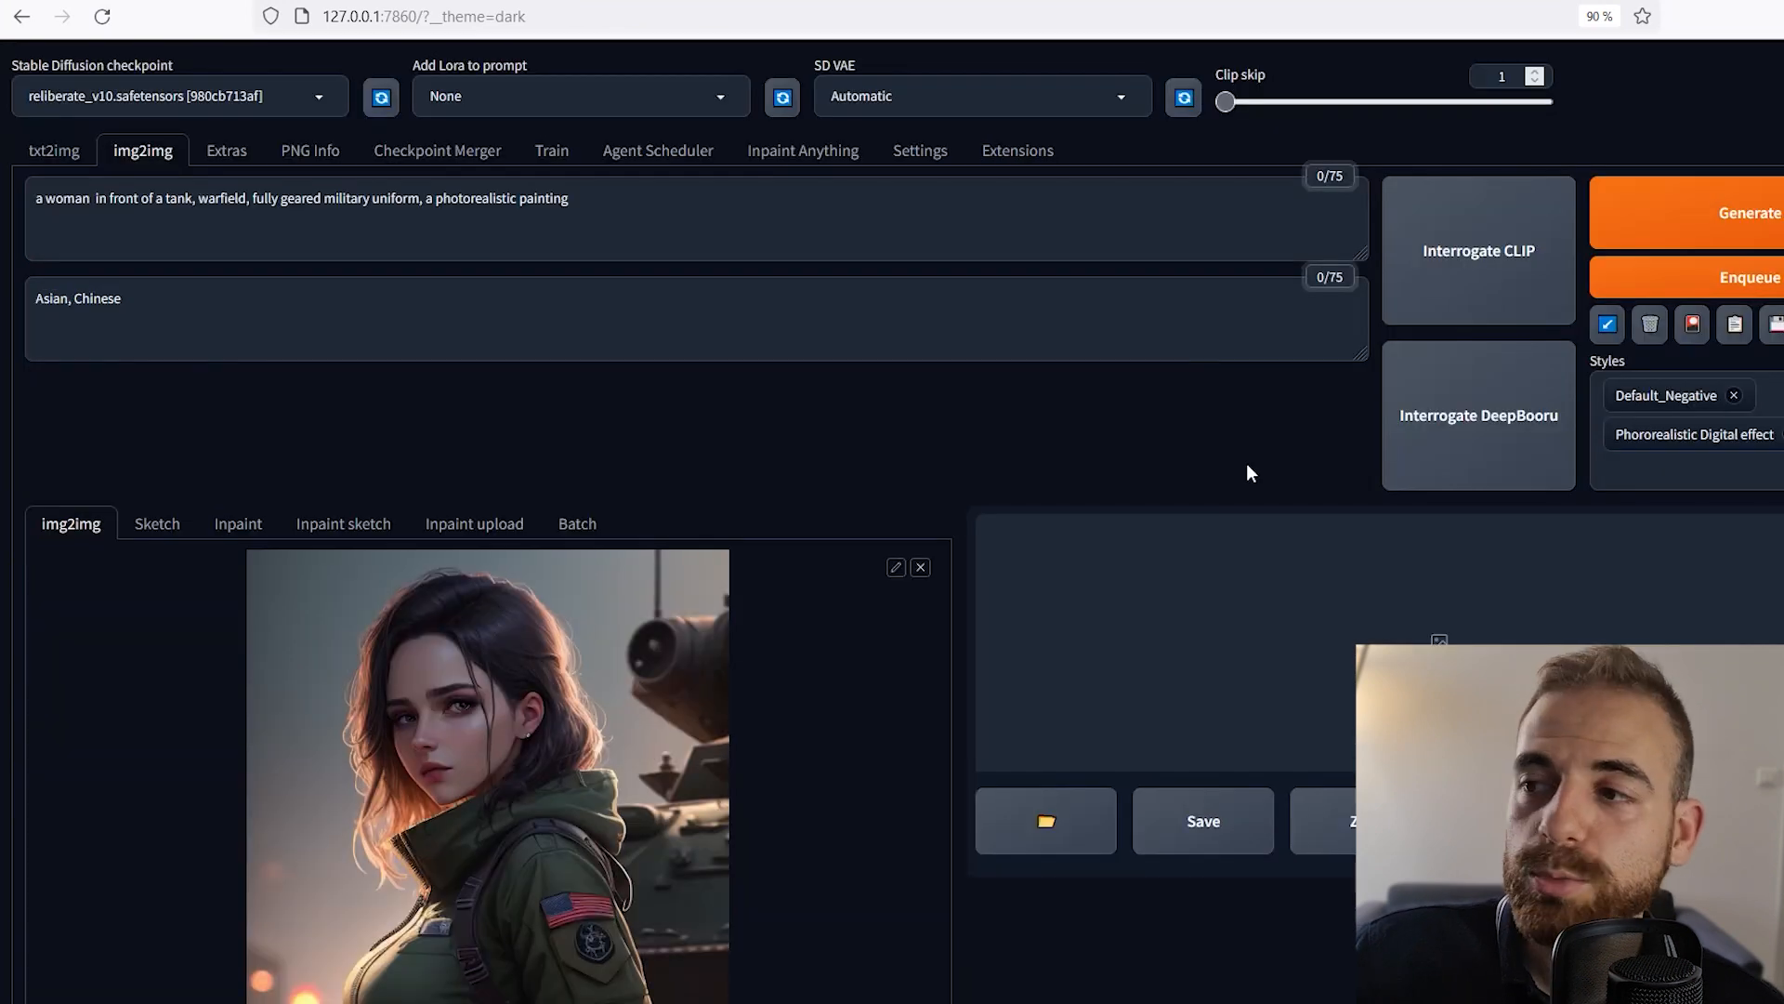
left_click(1640, 222)
scroll(1130, 444, "down", 1)
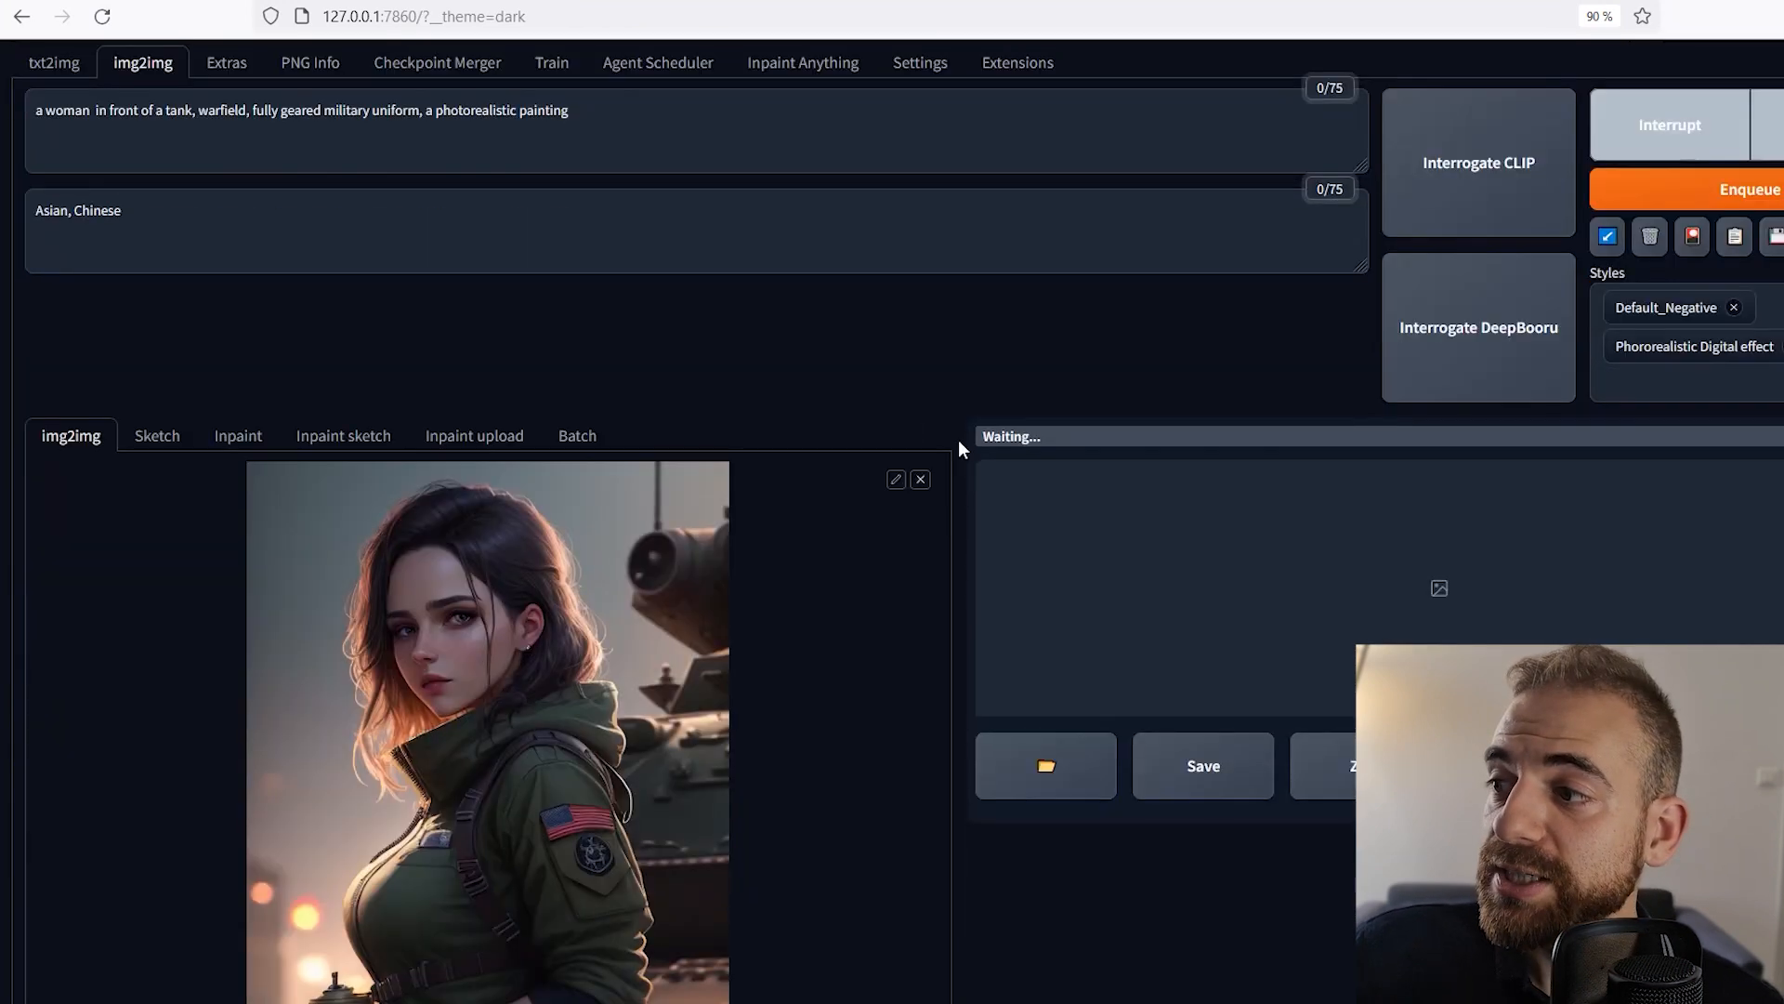
scroll(1010, 455, "down", 1)
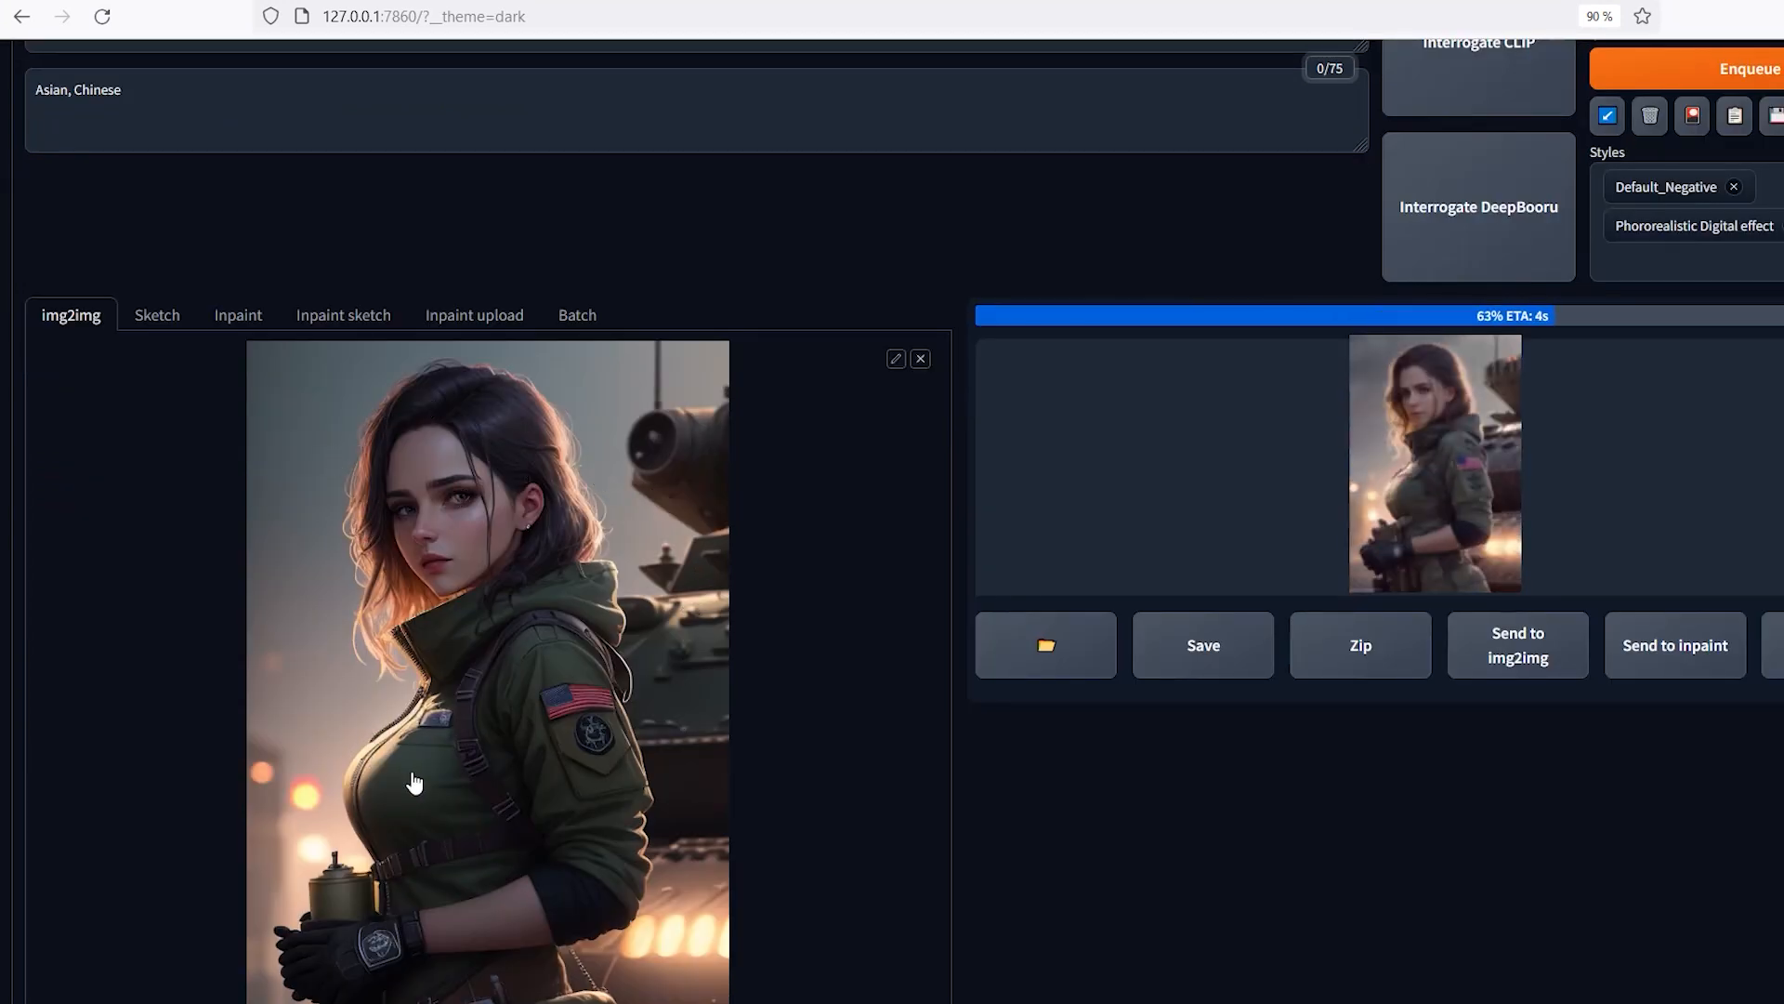
scroll(448, 747, "down", 2)
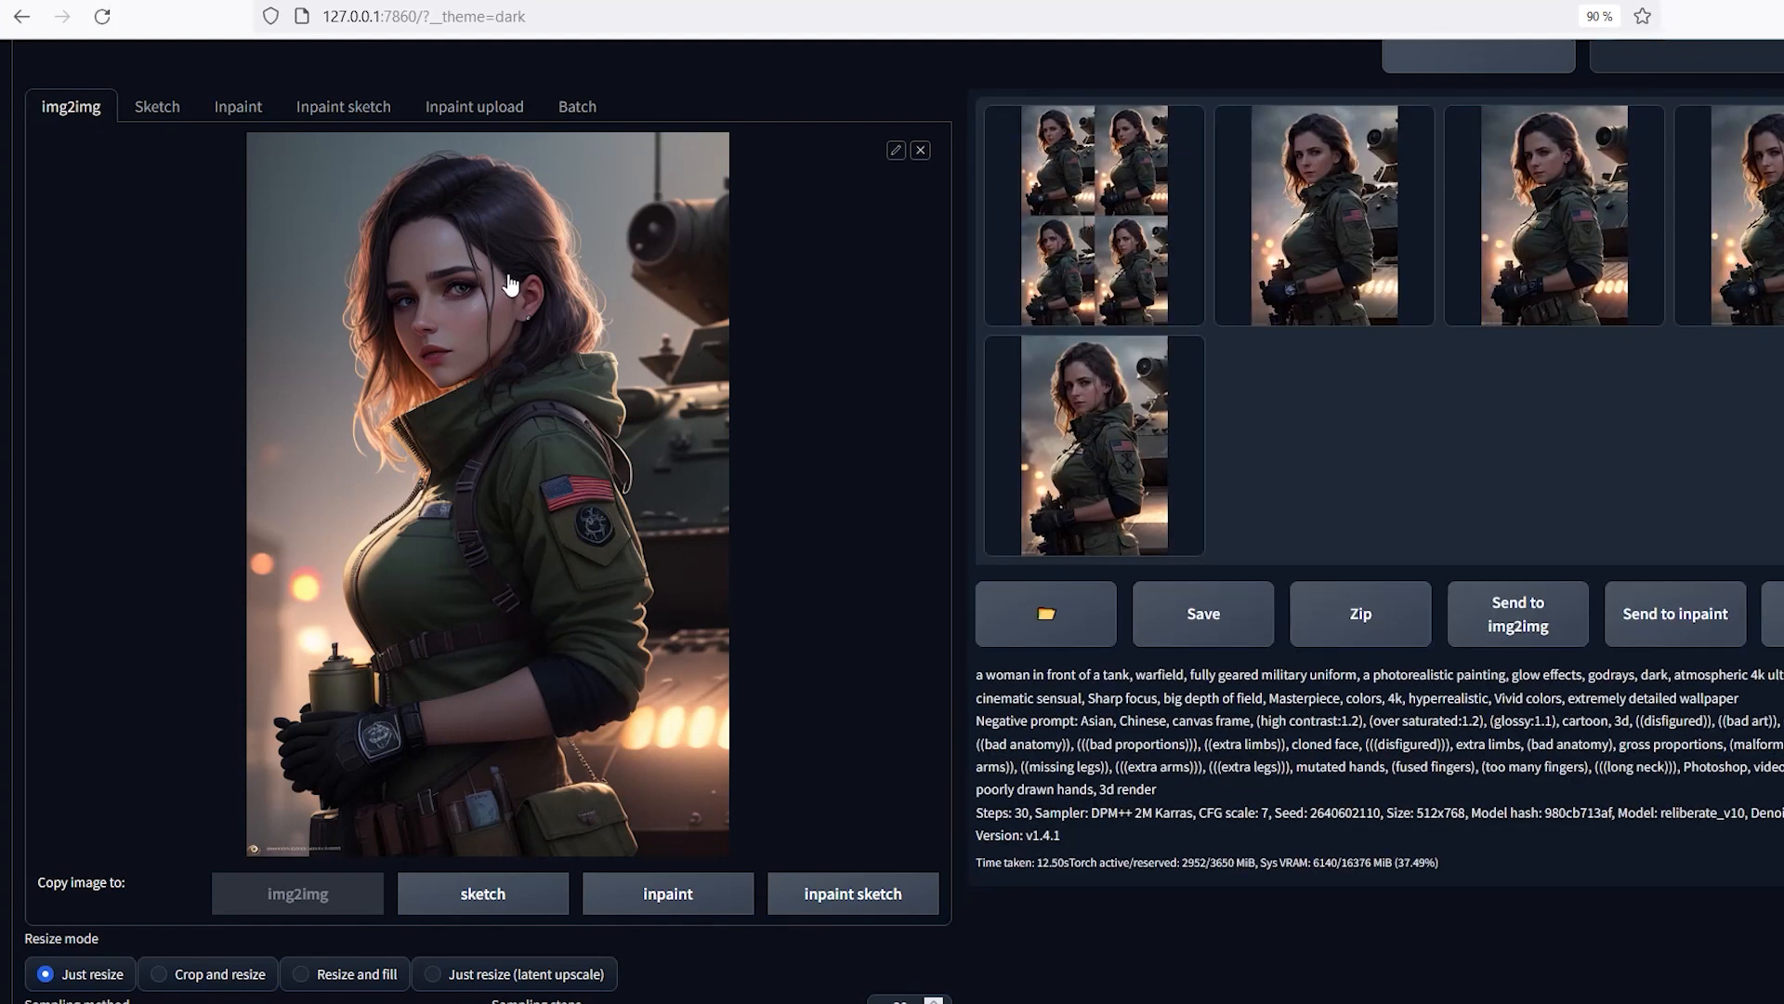
Compare the generated photorealistic variations with the source portrait, viewing them one by one in the full-page image viewer.
scroll(509, 283, "up", 2)
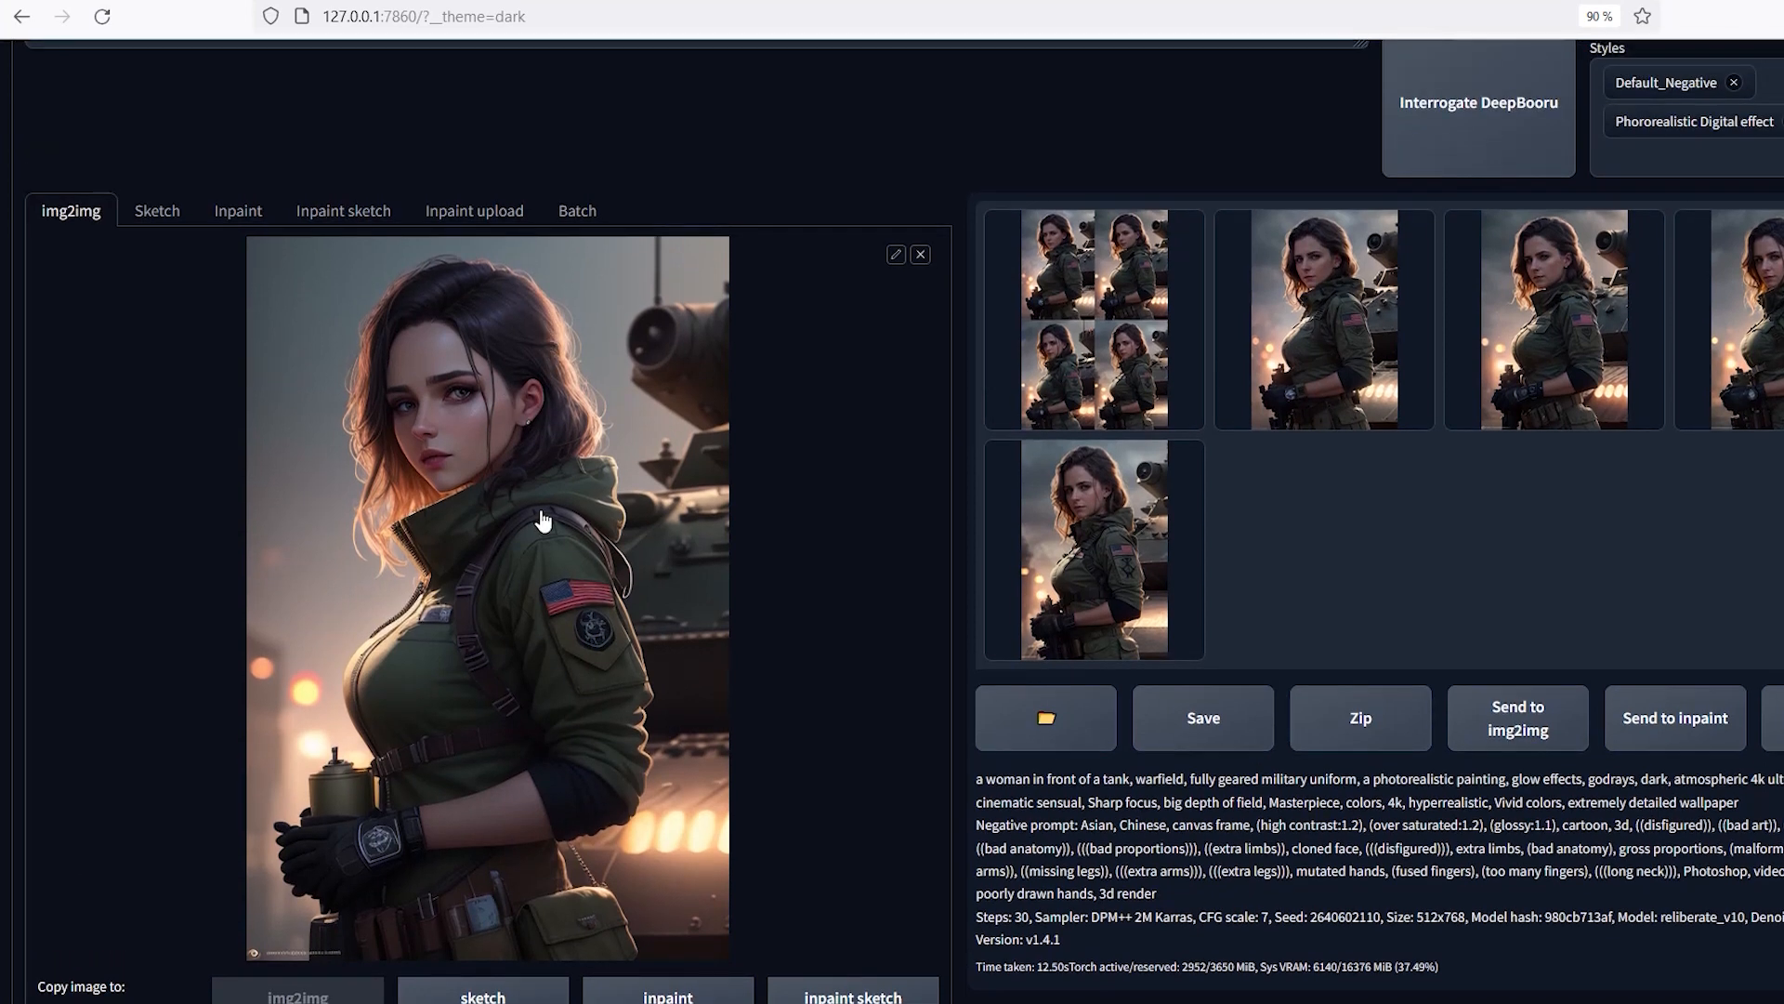
scroll(543, 520, "up", 5)
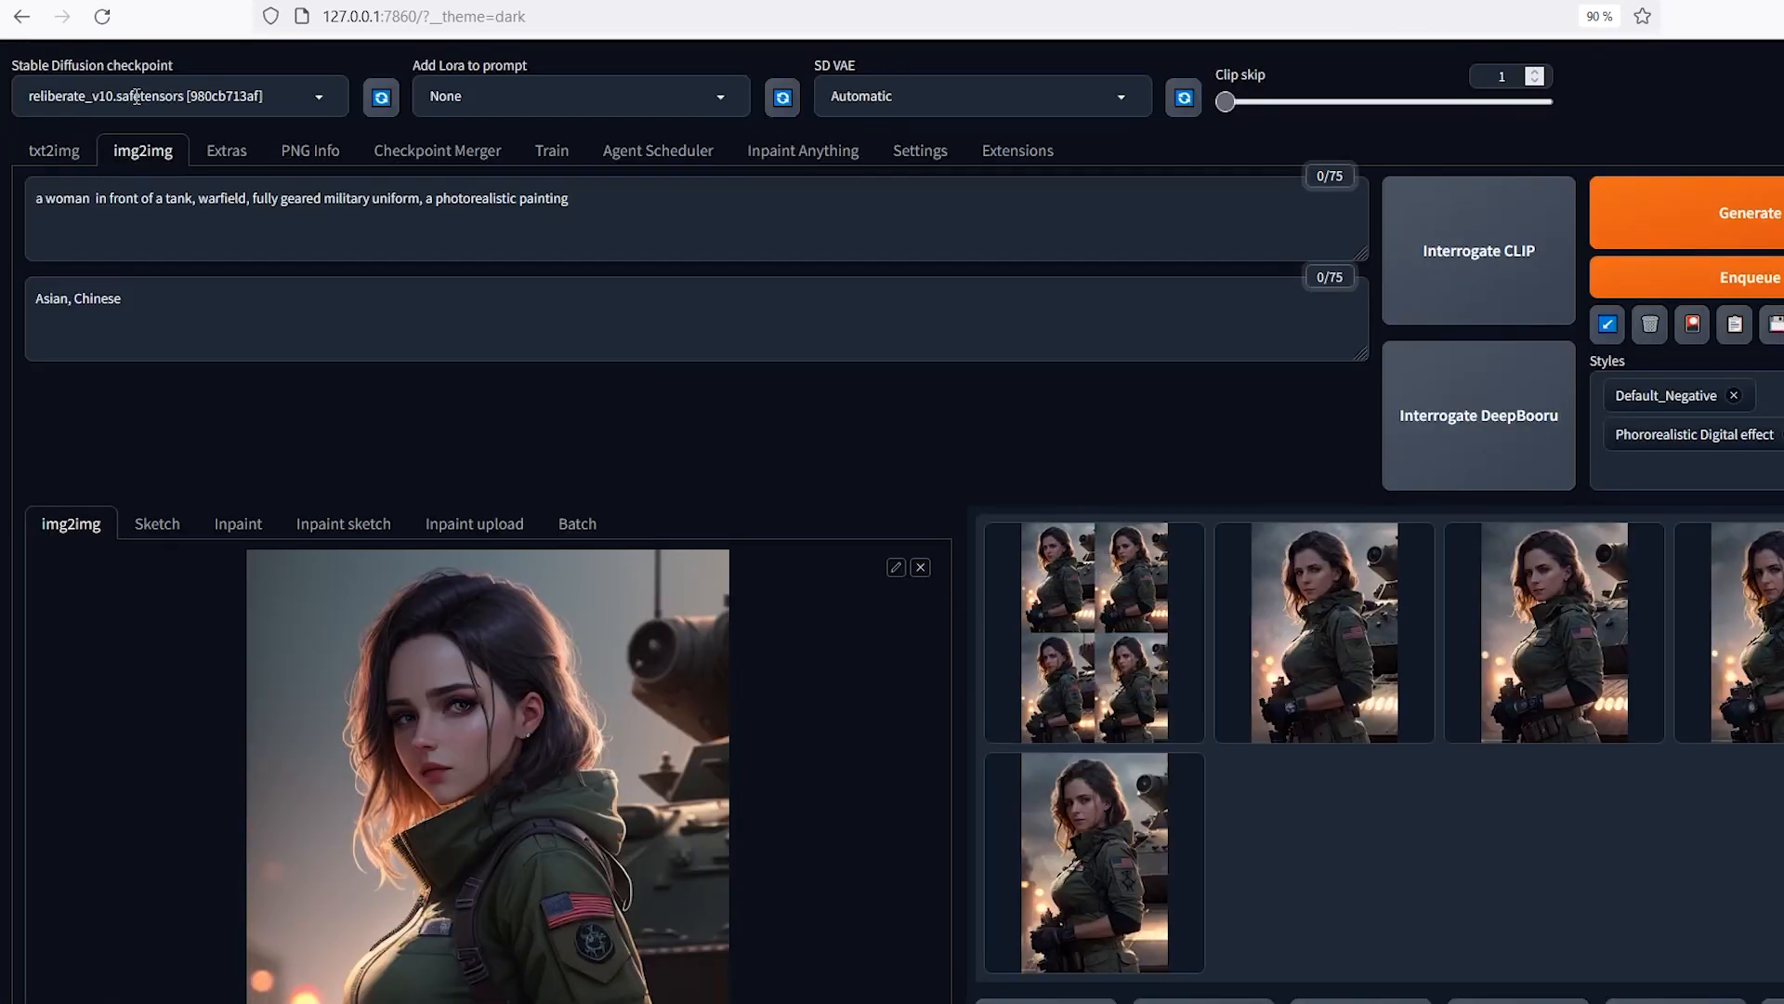
scroll(1072, 407, "down", 2)
left_click(1258, 450)
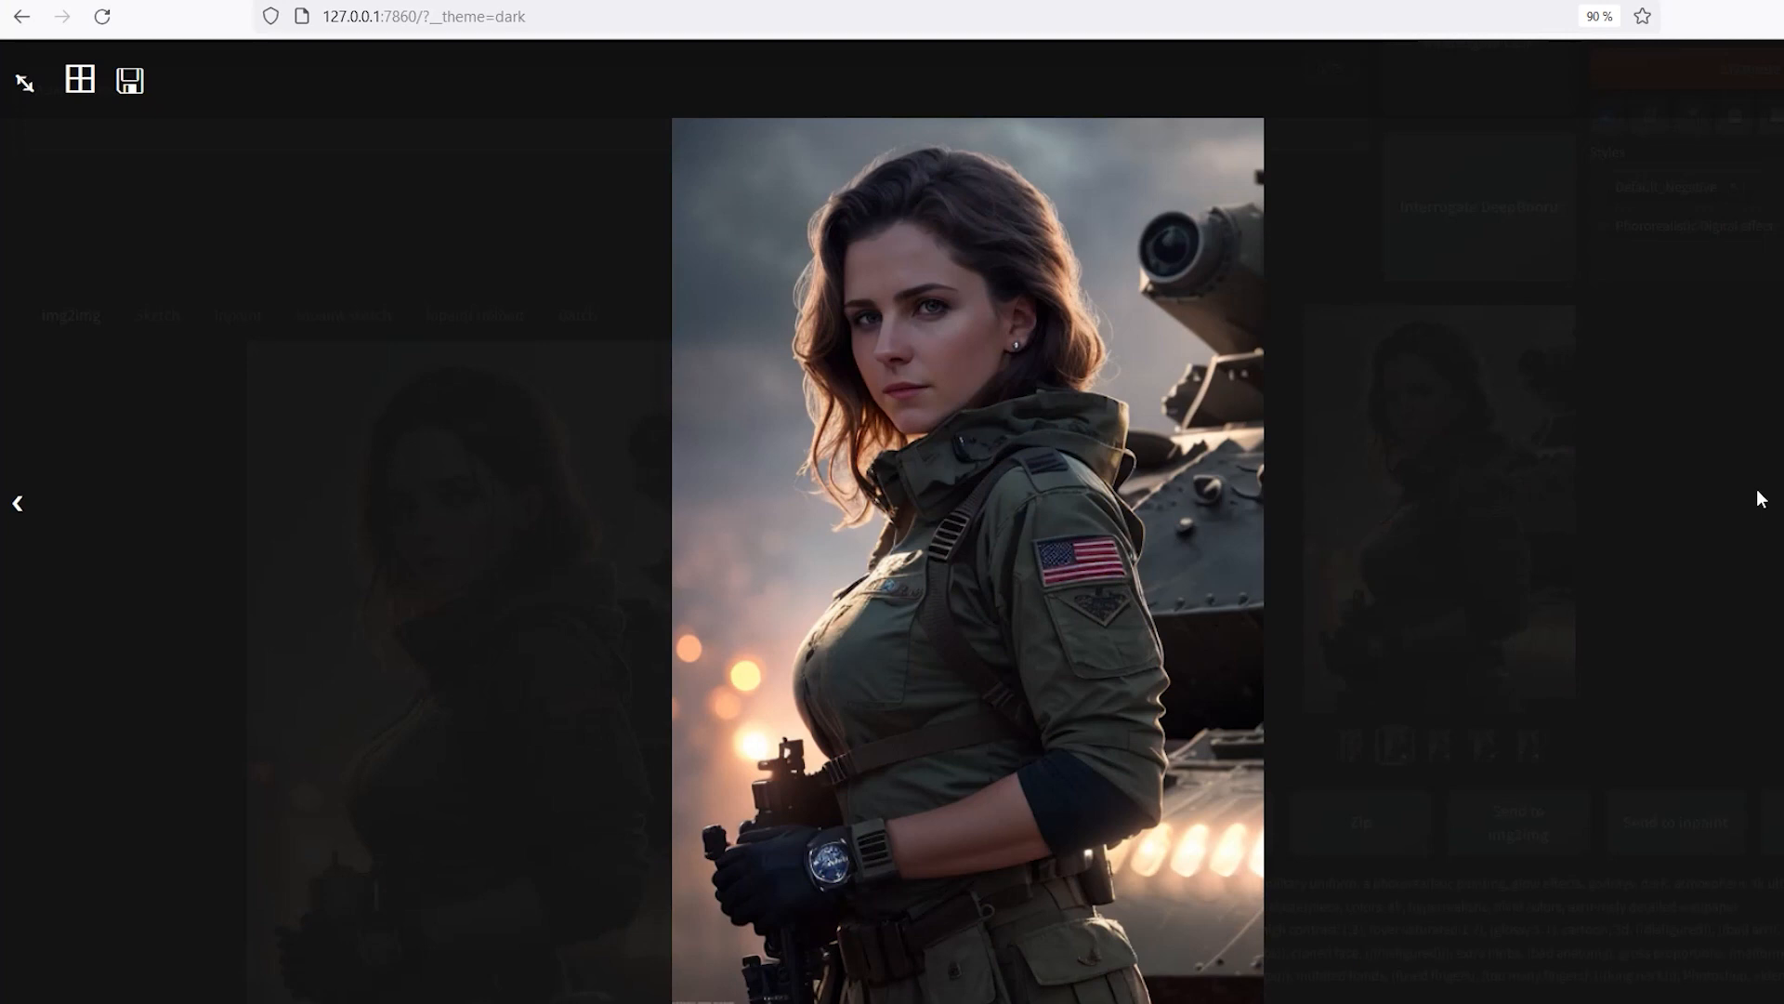
left_click(1761, 499)
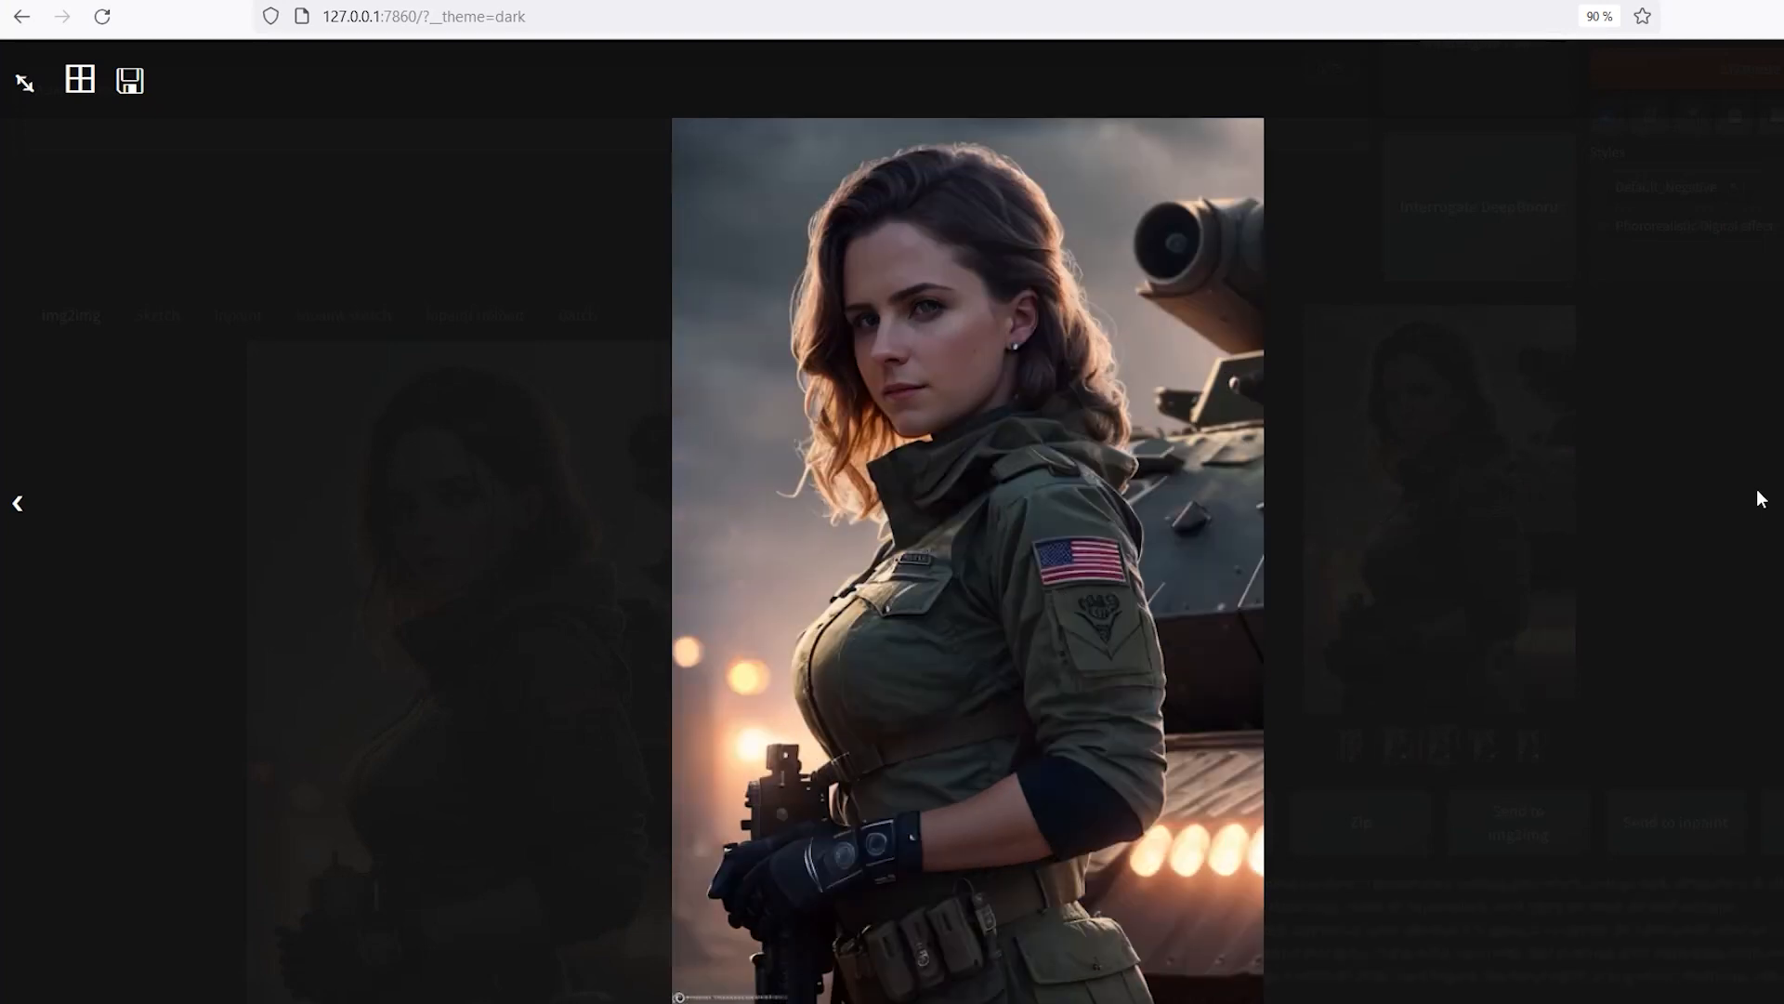
left_click(1757, 495)
left_click(1757, 495)
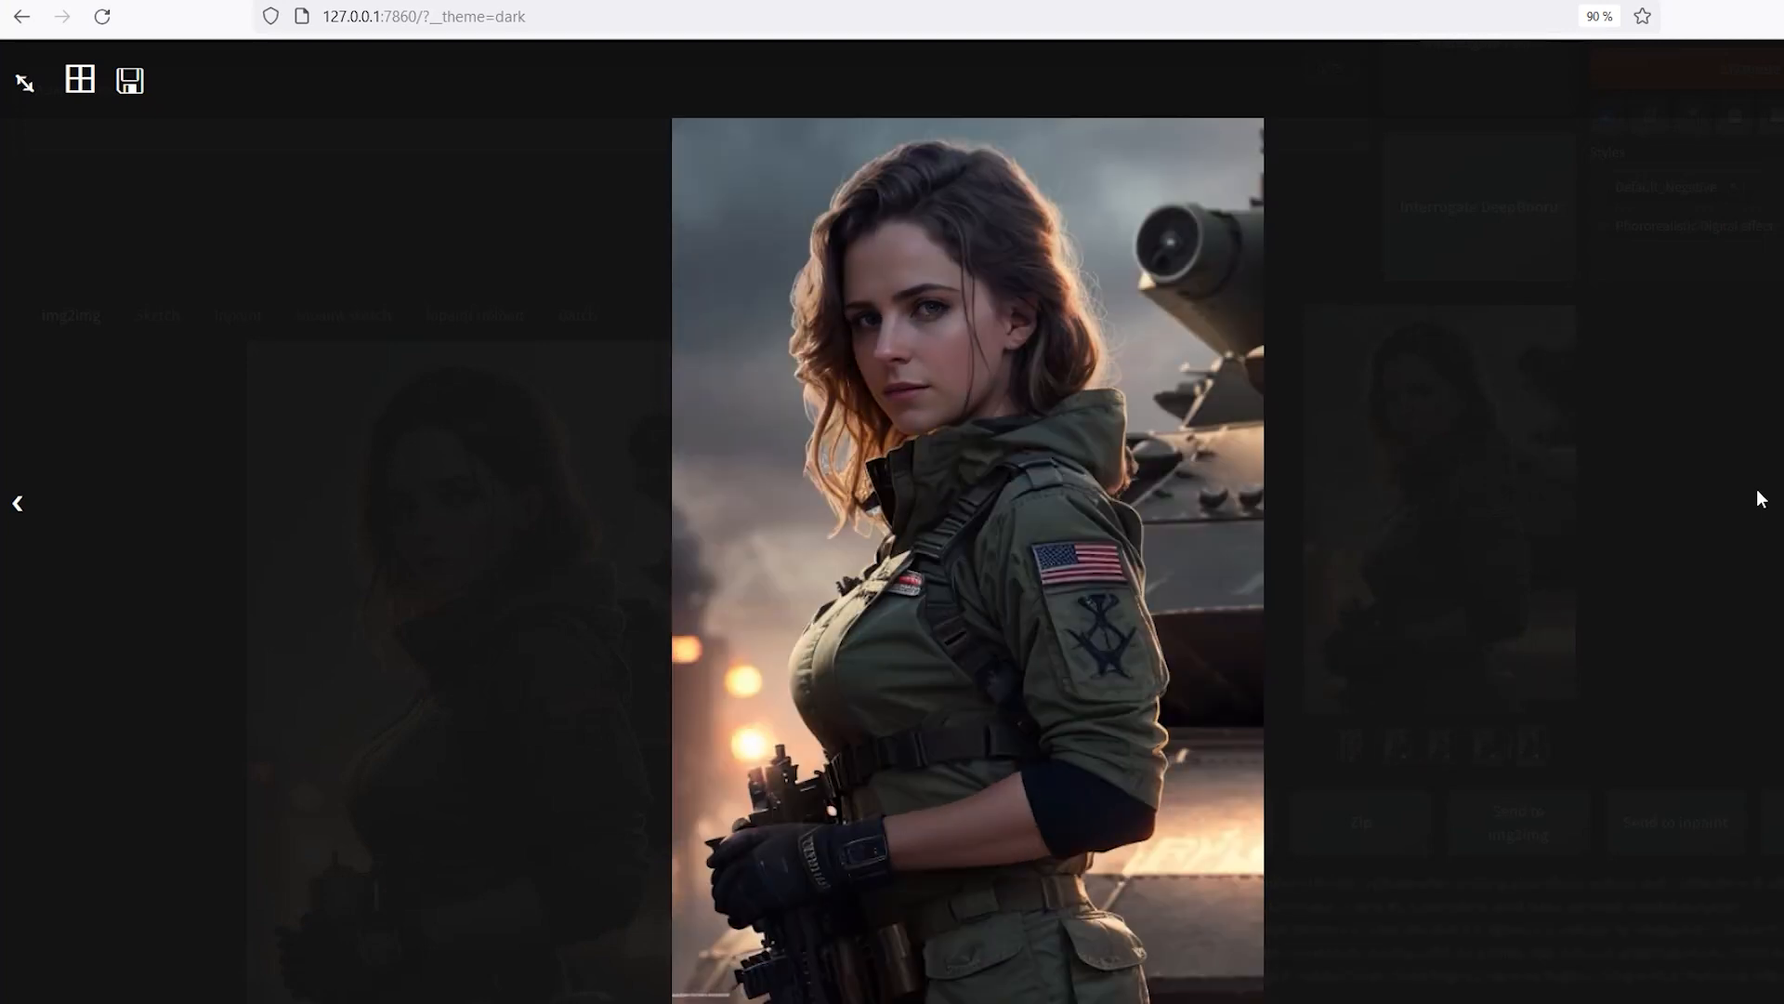
left_click(1760, 499)
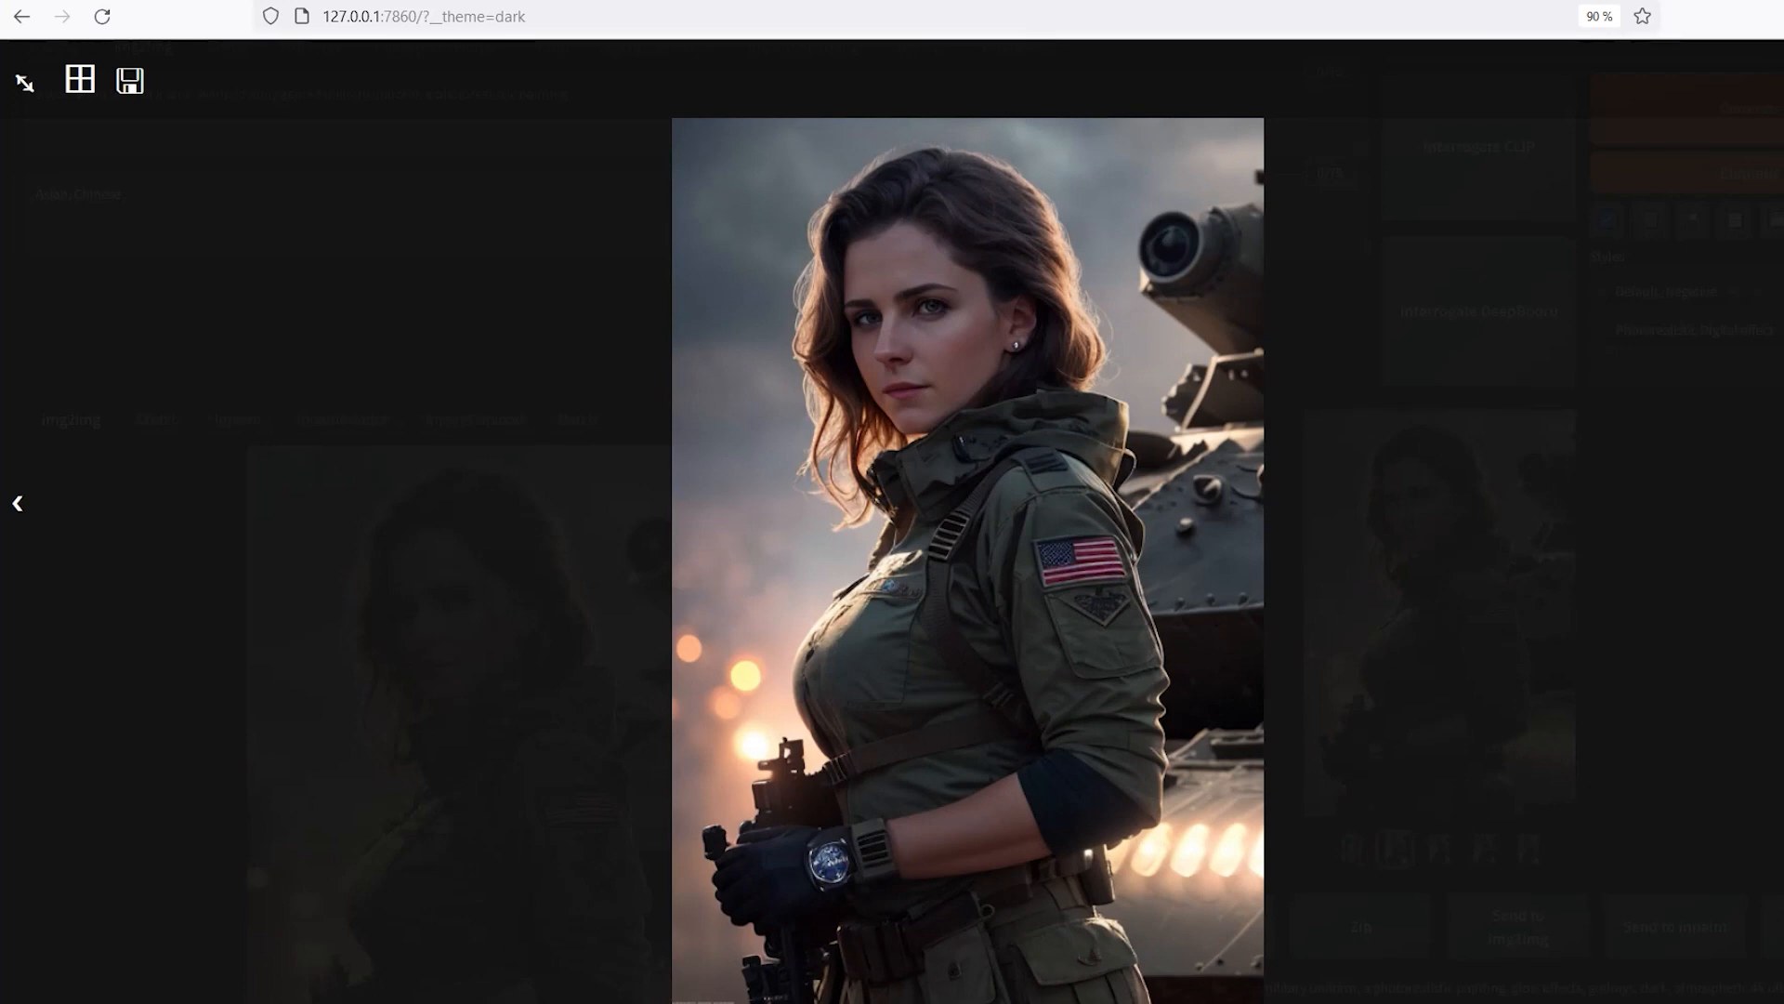
key("Right")
key("Right")
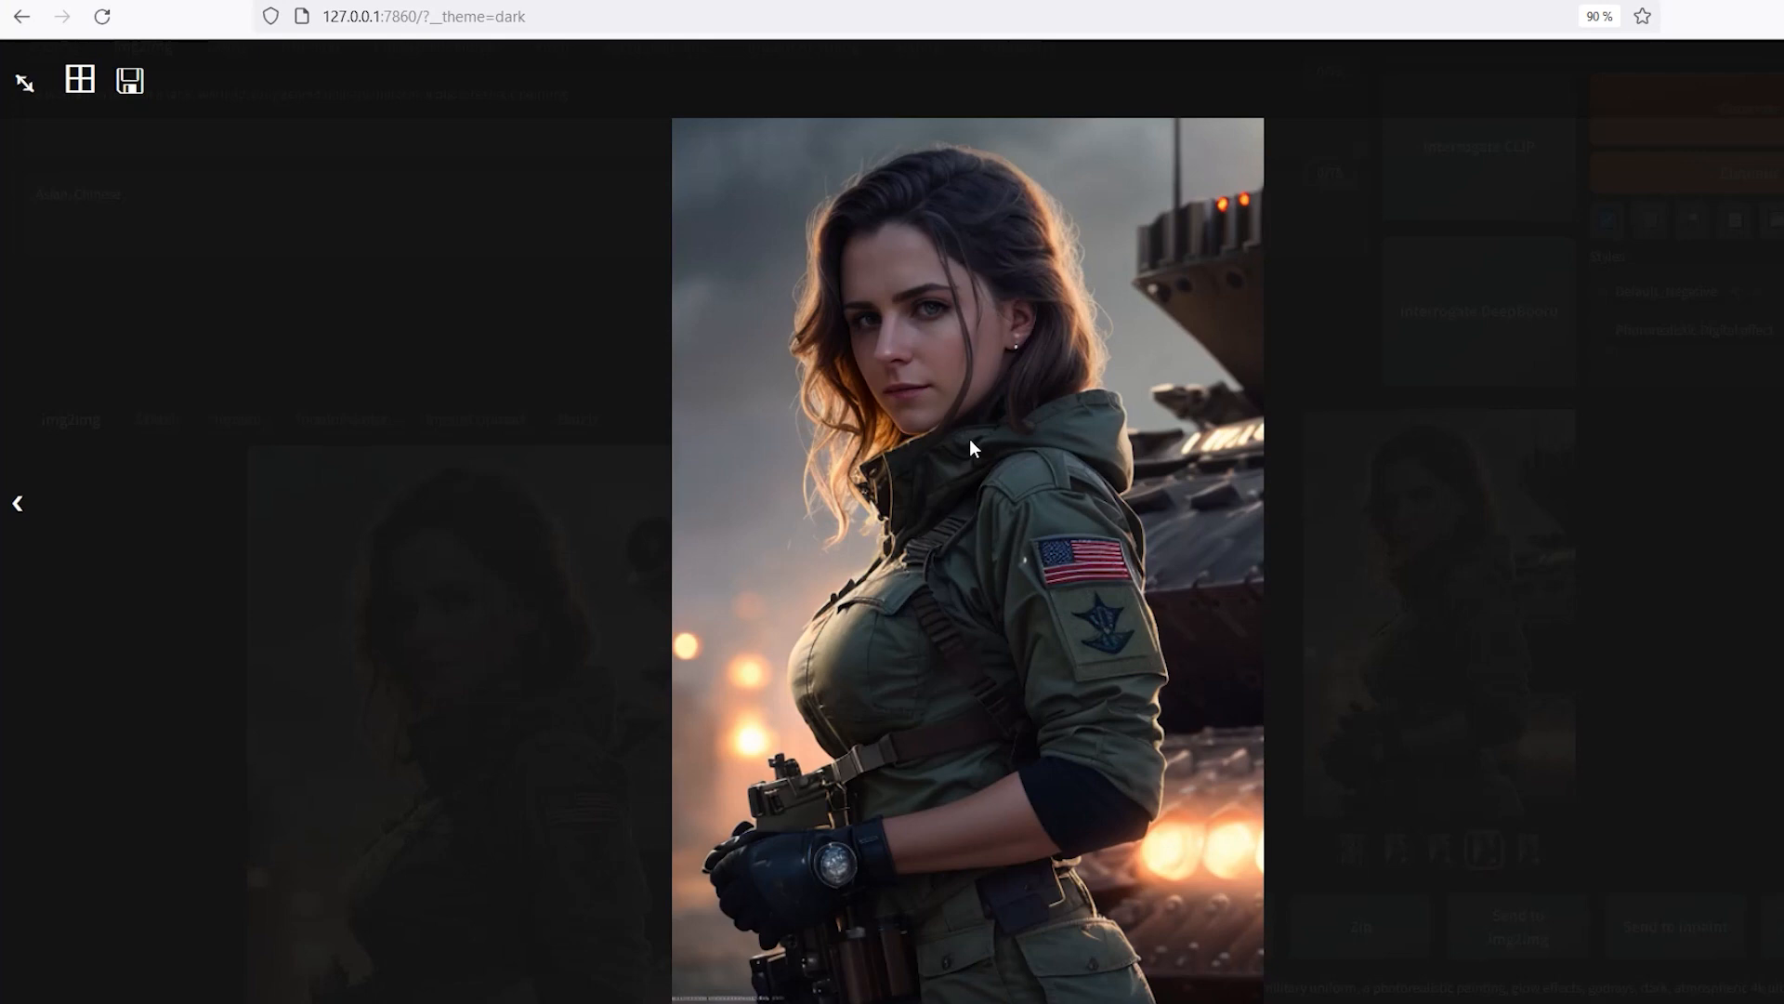
key("Escape")
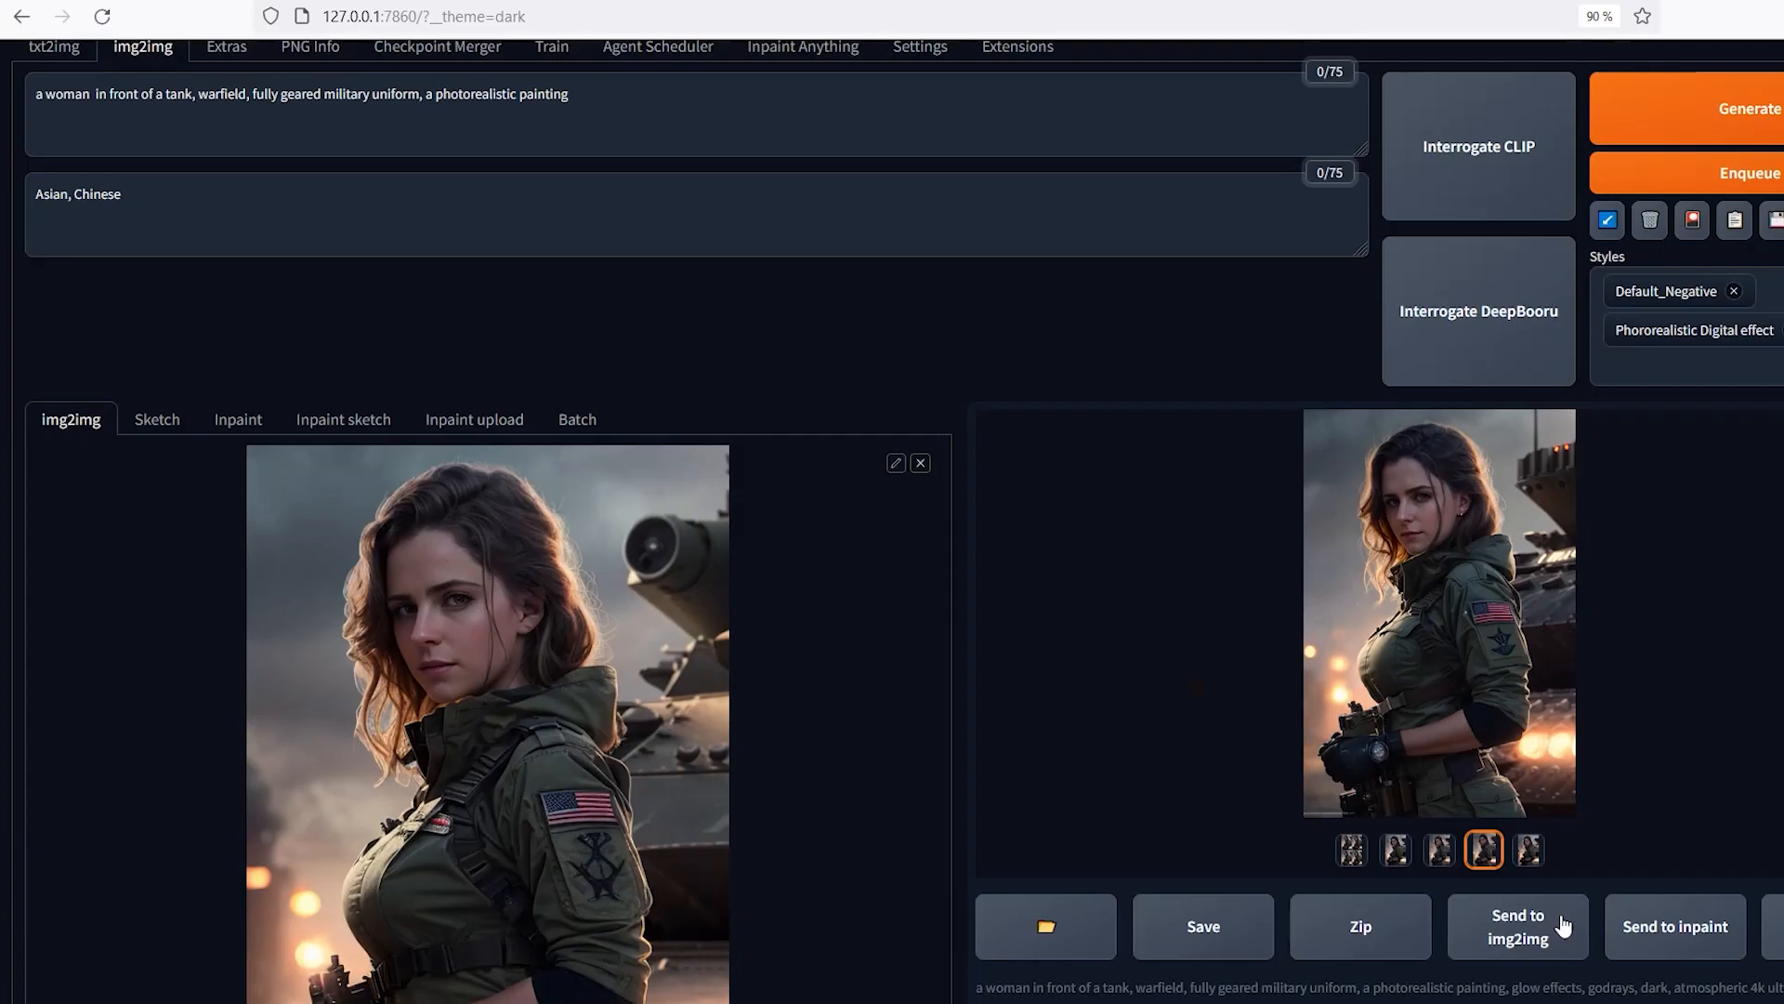
Send the selected photorealistic variation to img2img and switch its resizing to Resize by with a scale of 2.
left_click(1518, 926)
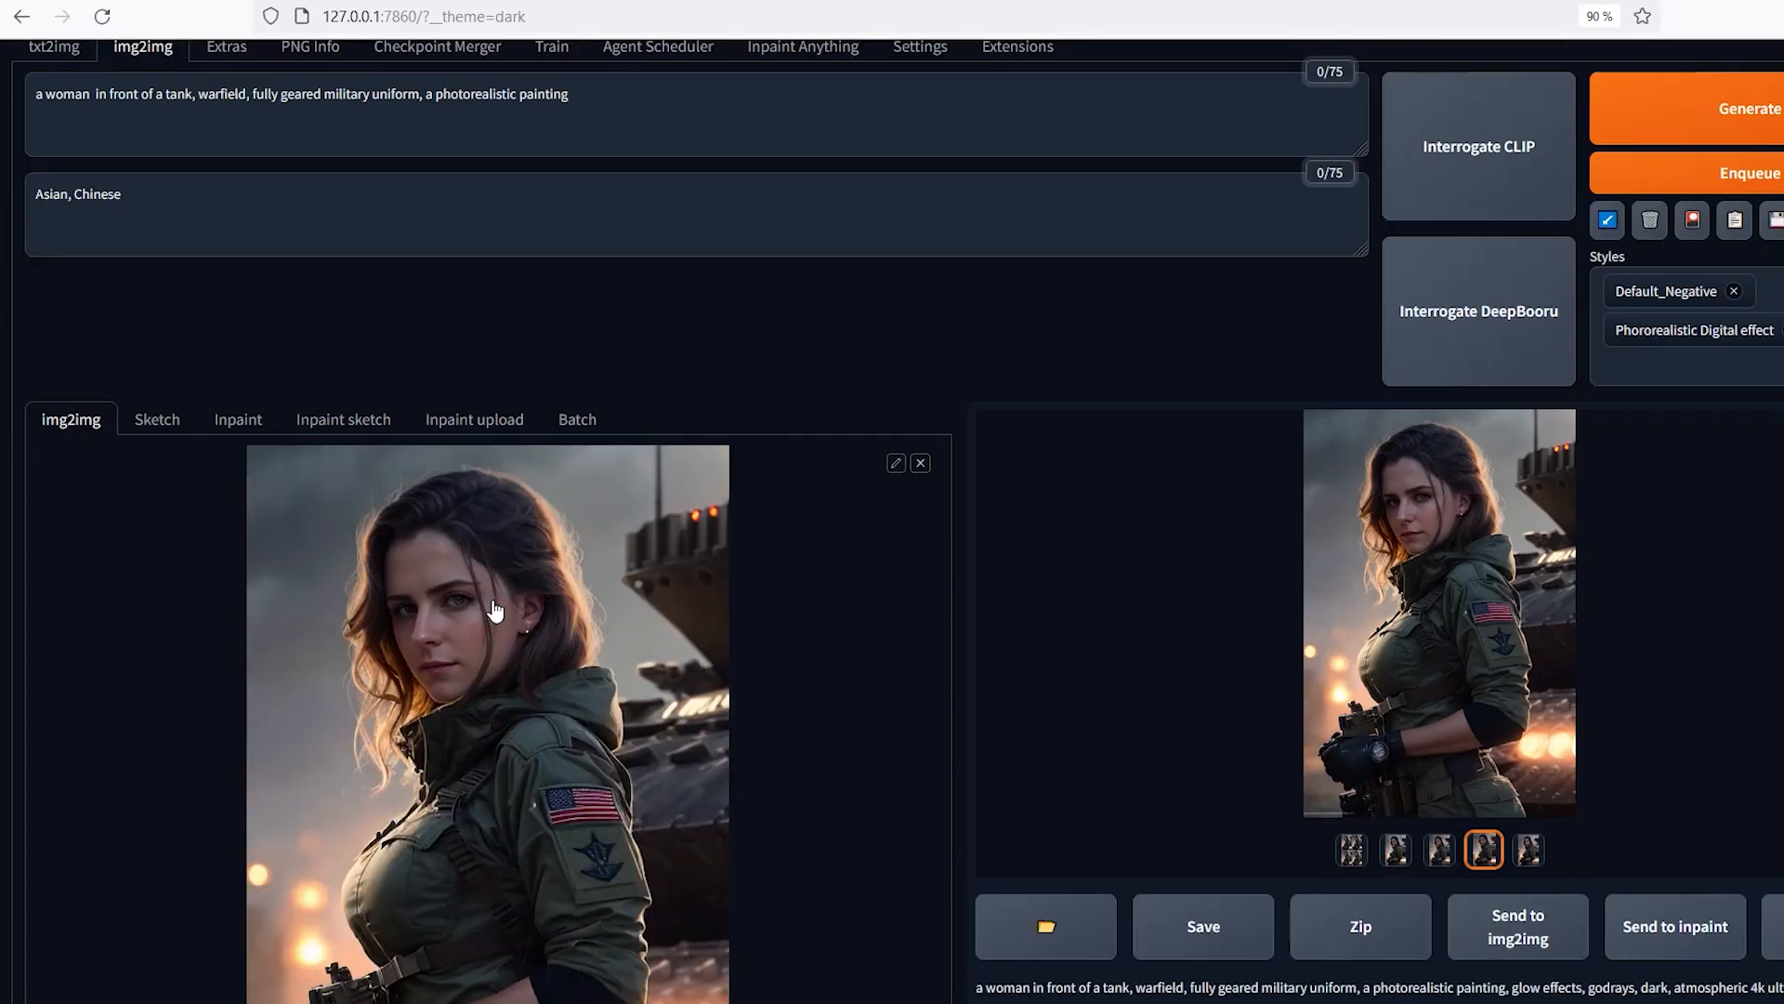
scroll(447, 615, "down", 1)
scroll(436, 608, "down", 8)
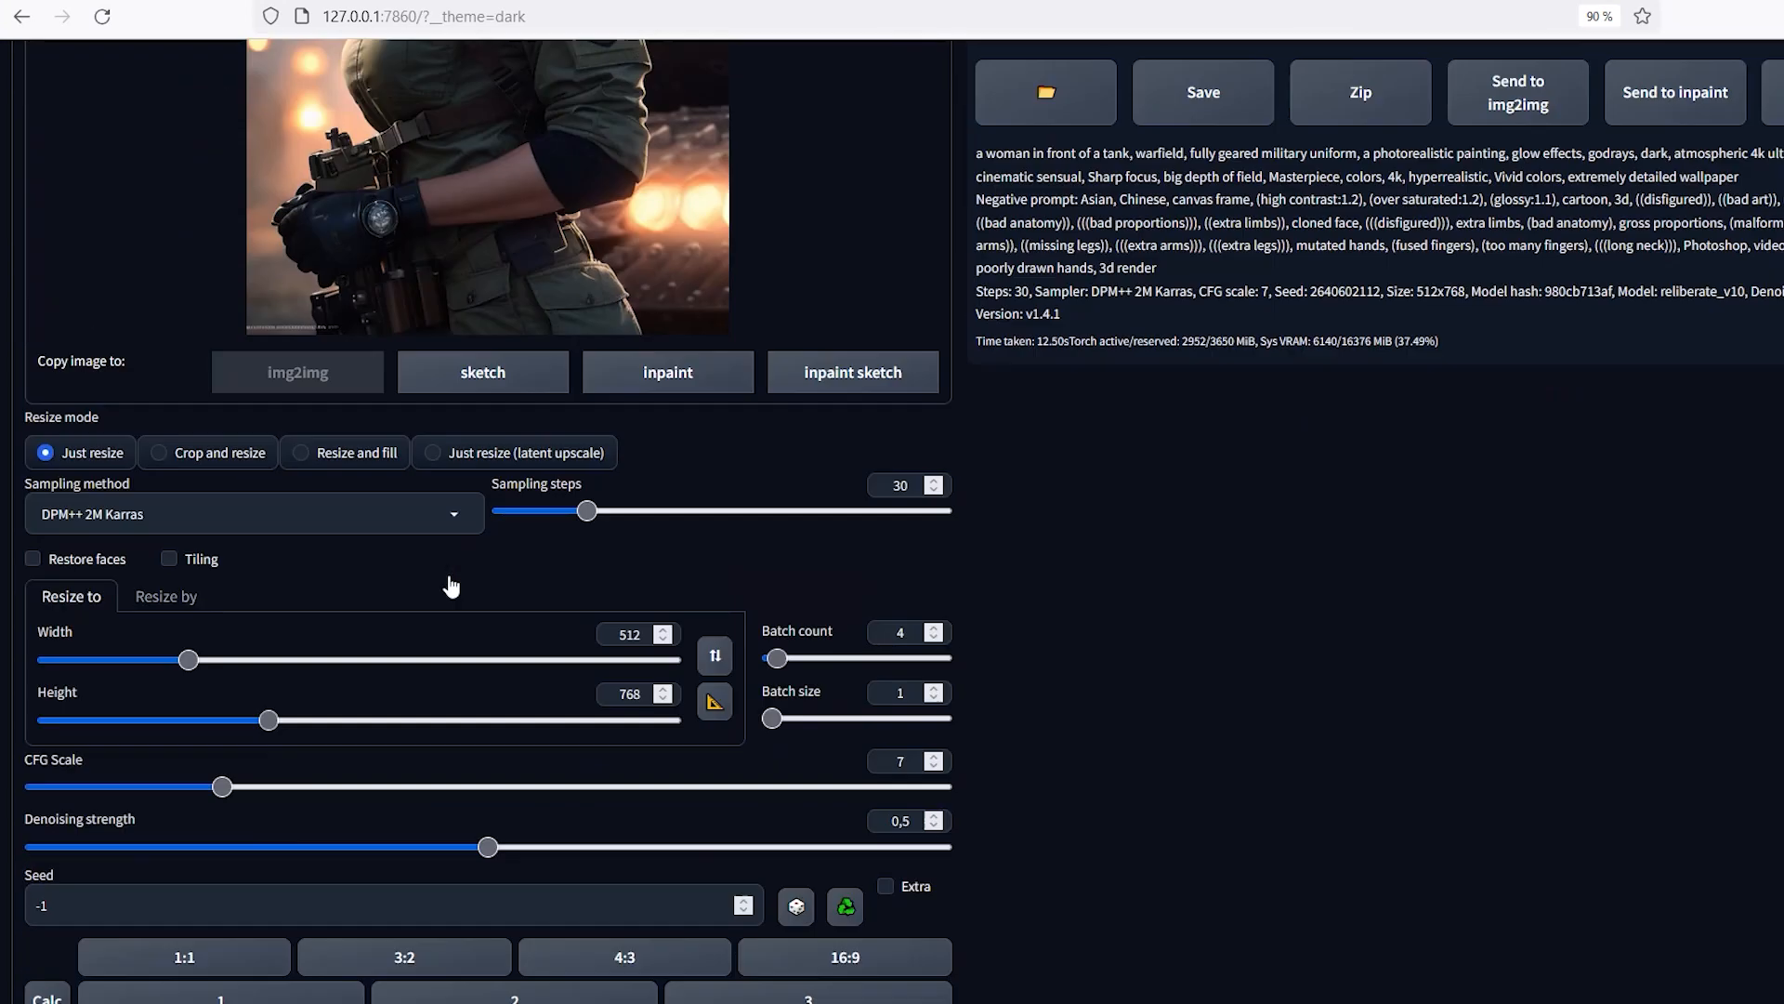
left_click(166, 491)
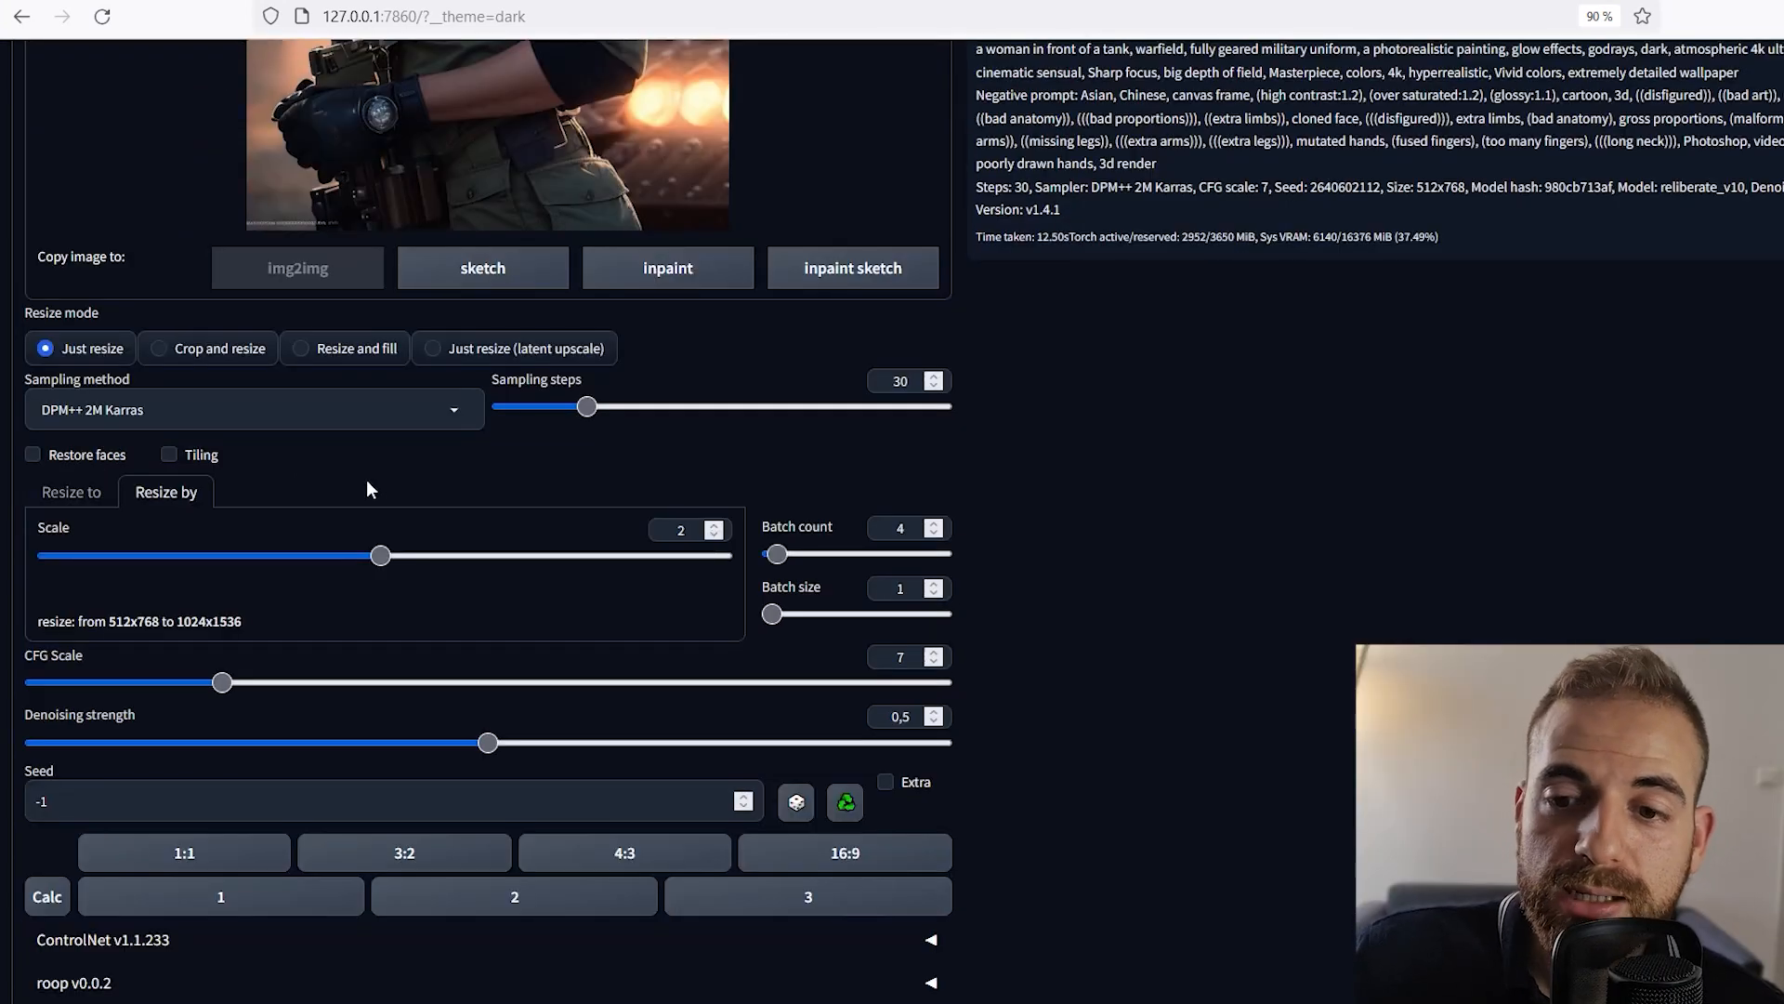
Generate upscaled versions with a denoising strength of 0.4 and a batch count of 2, and inspect the result.
left_click_drag(489, 750, 445, 754)
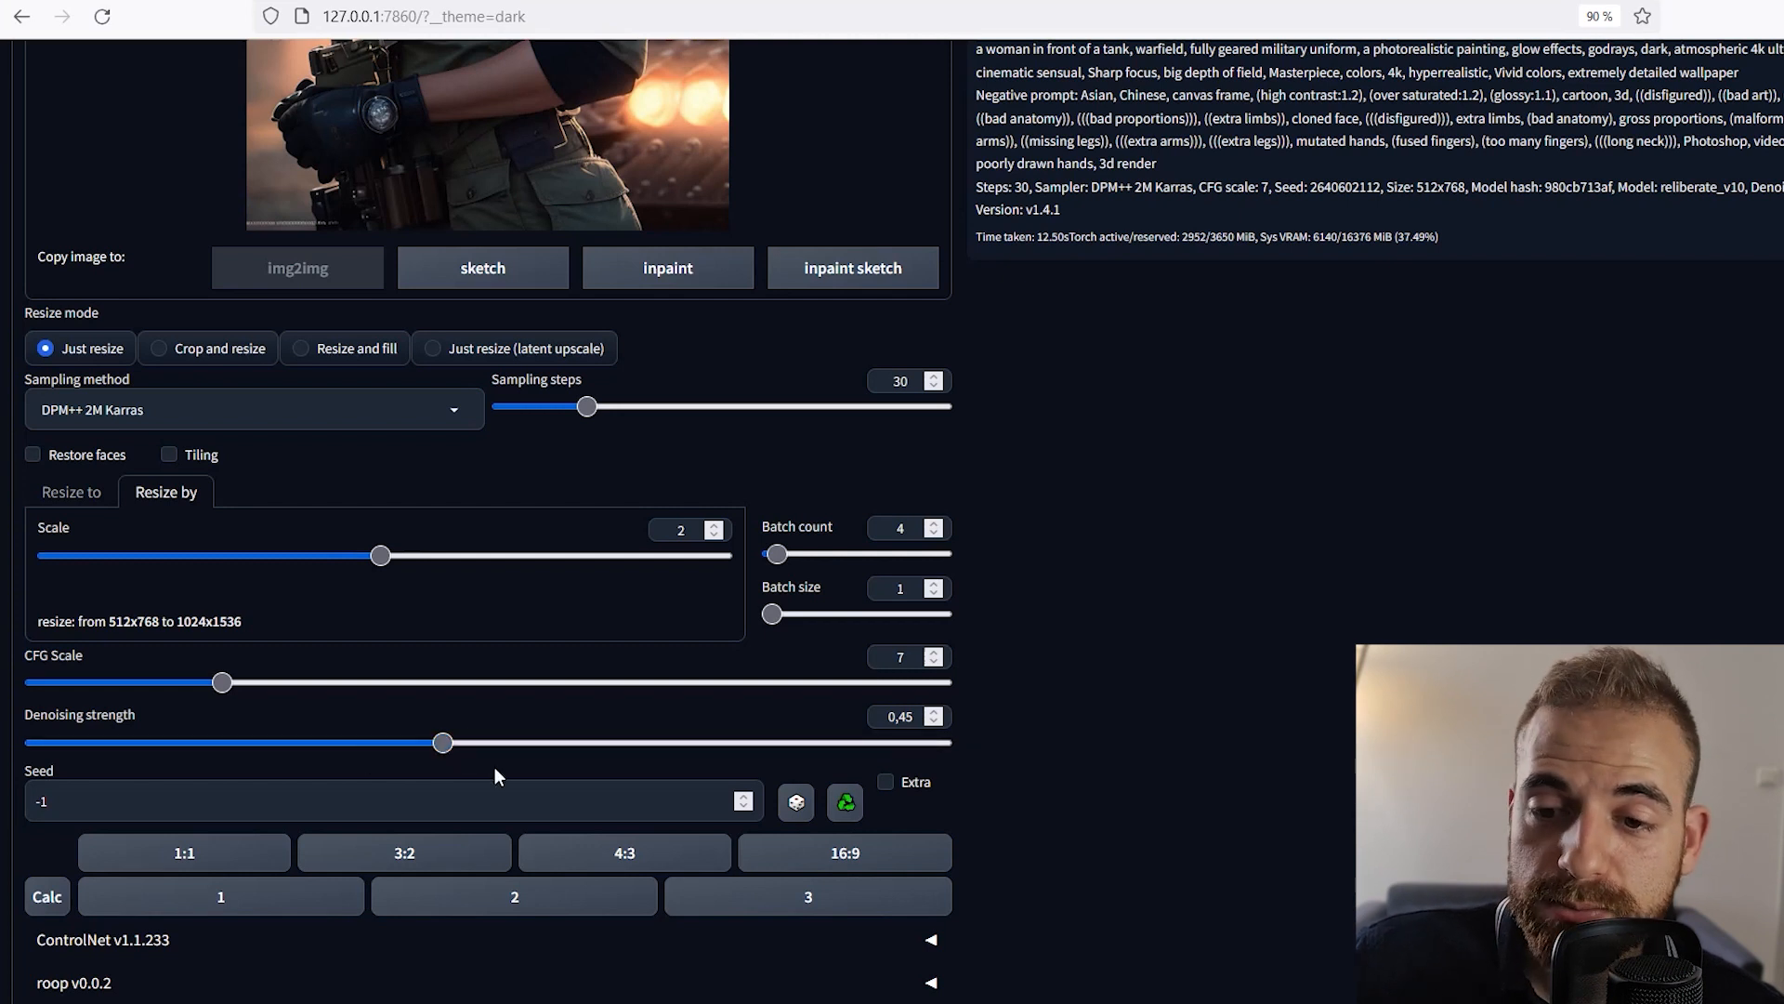
left_click_drag(443, 742, 397, 742)
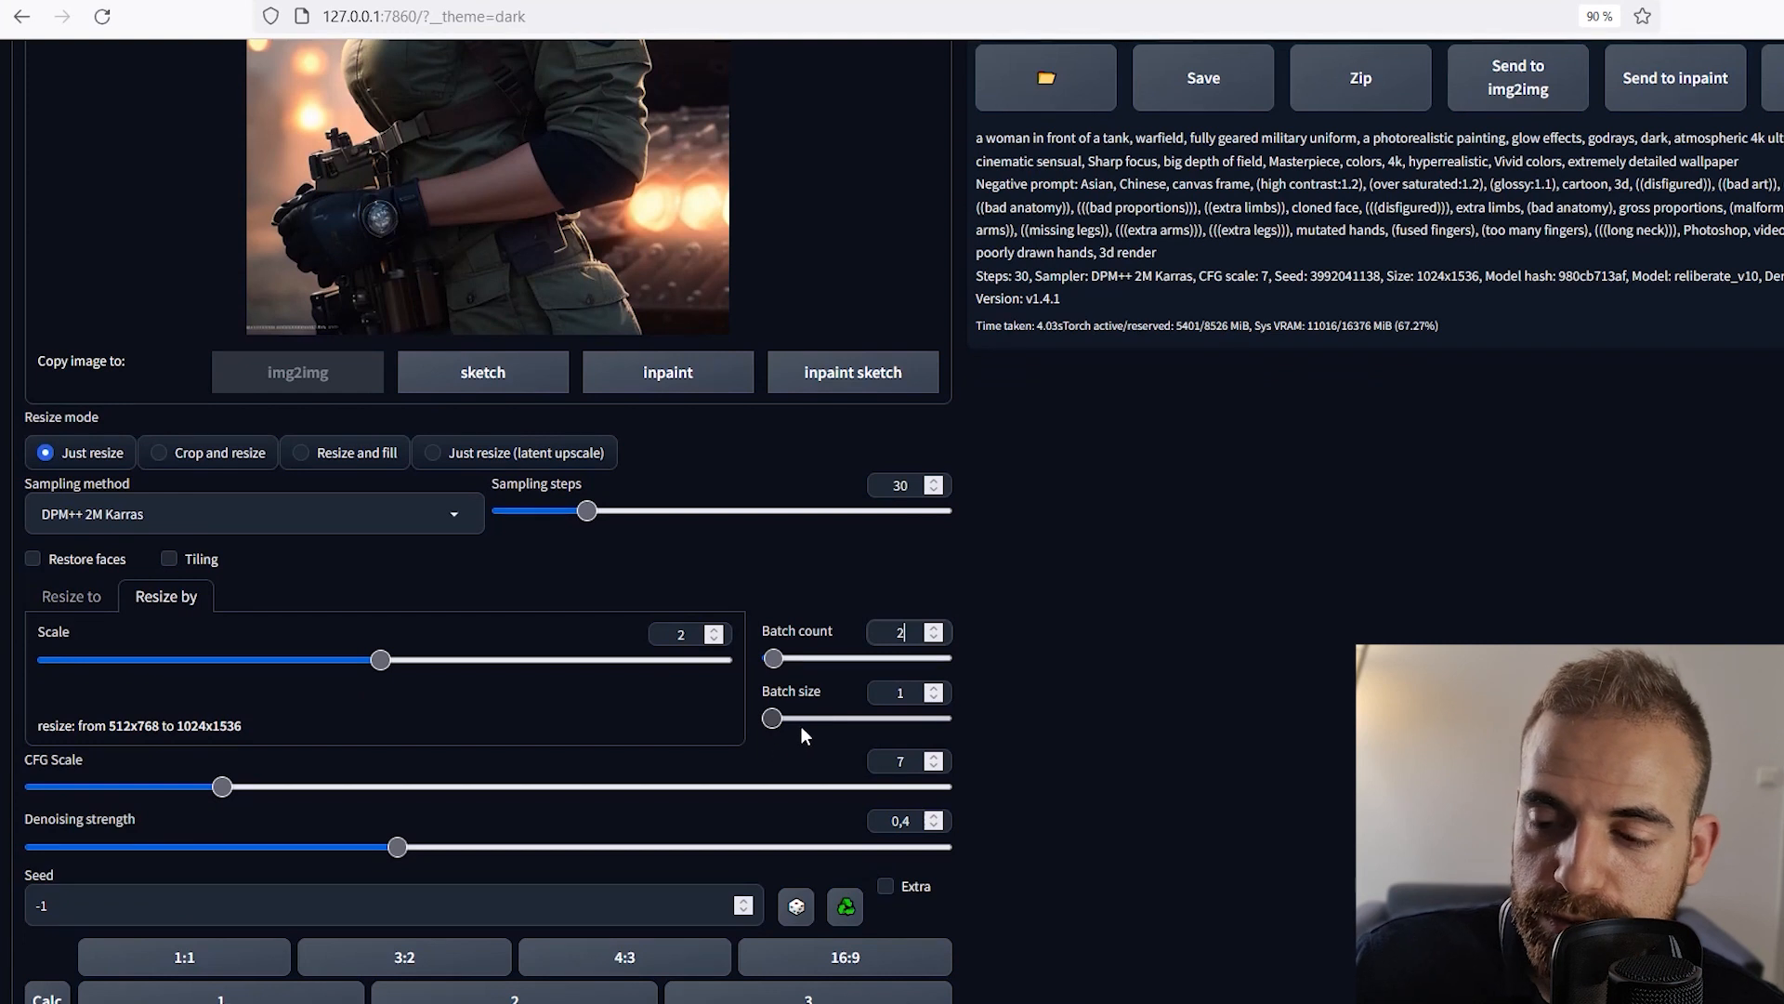
scroll(1342, 694, "up", 8)
left_click(1719, 113)
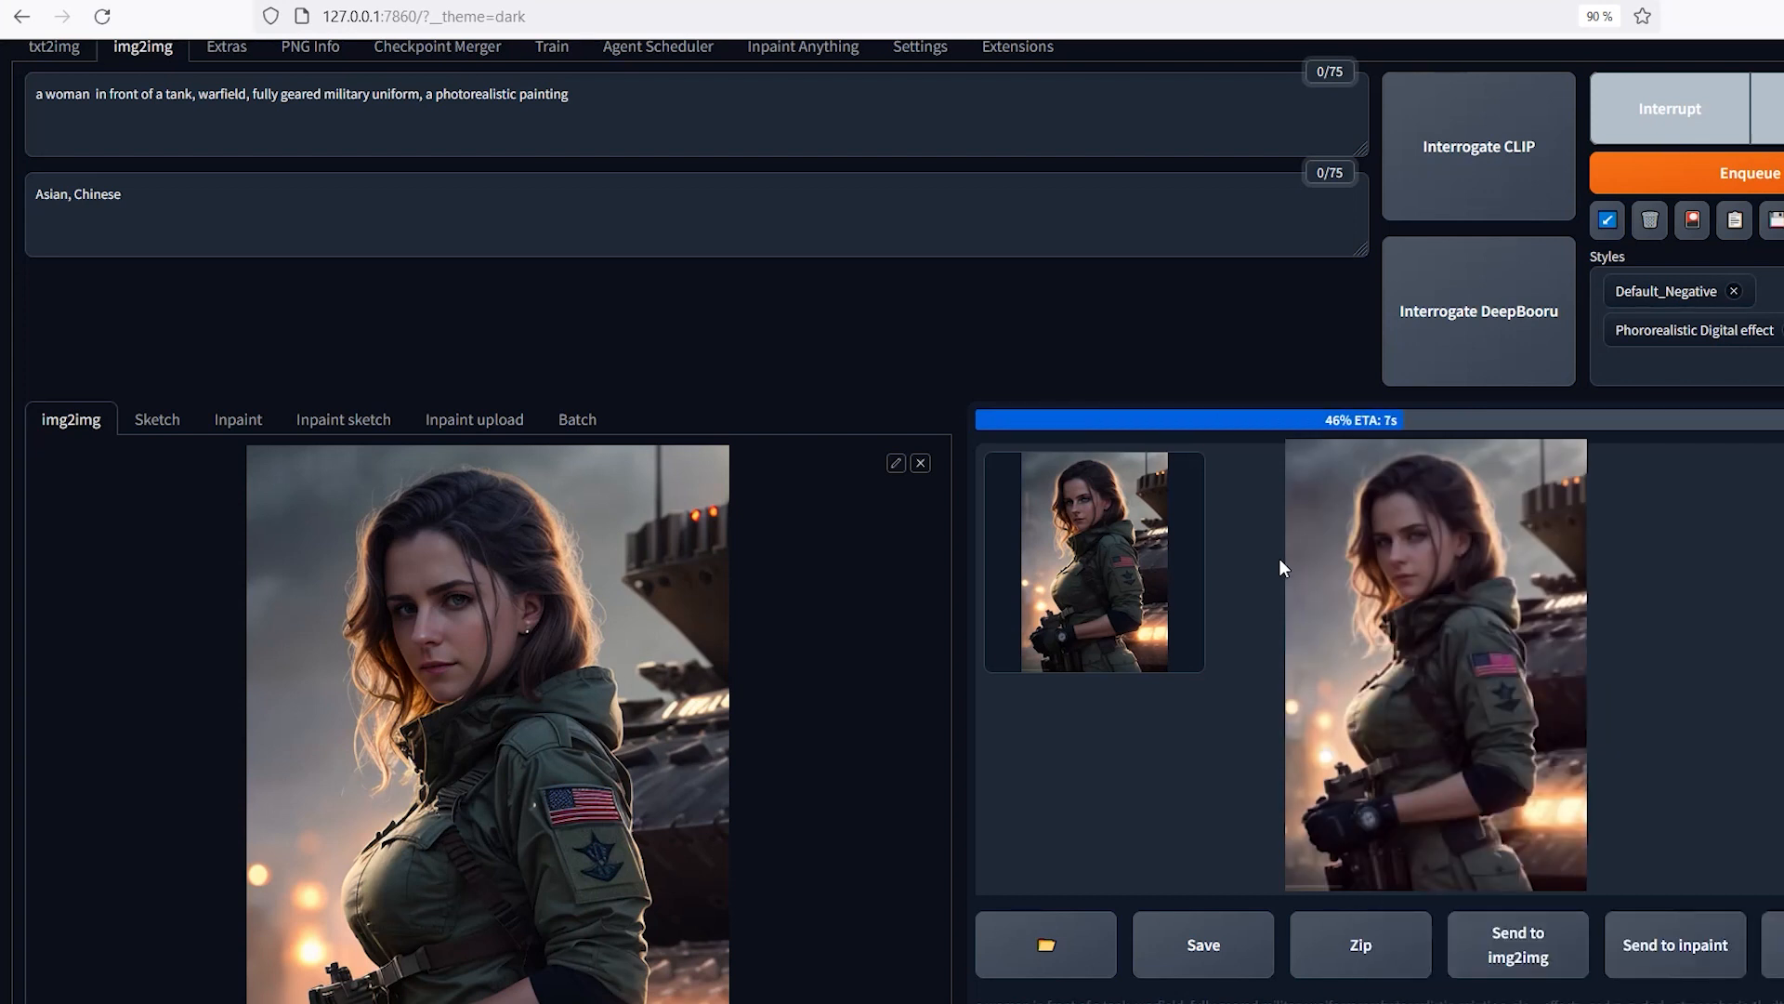
left_click(1366, 561)
left_click_drag(987, 253, 386, 395)
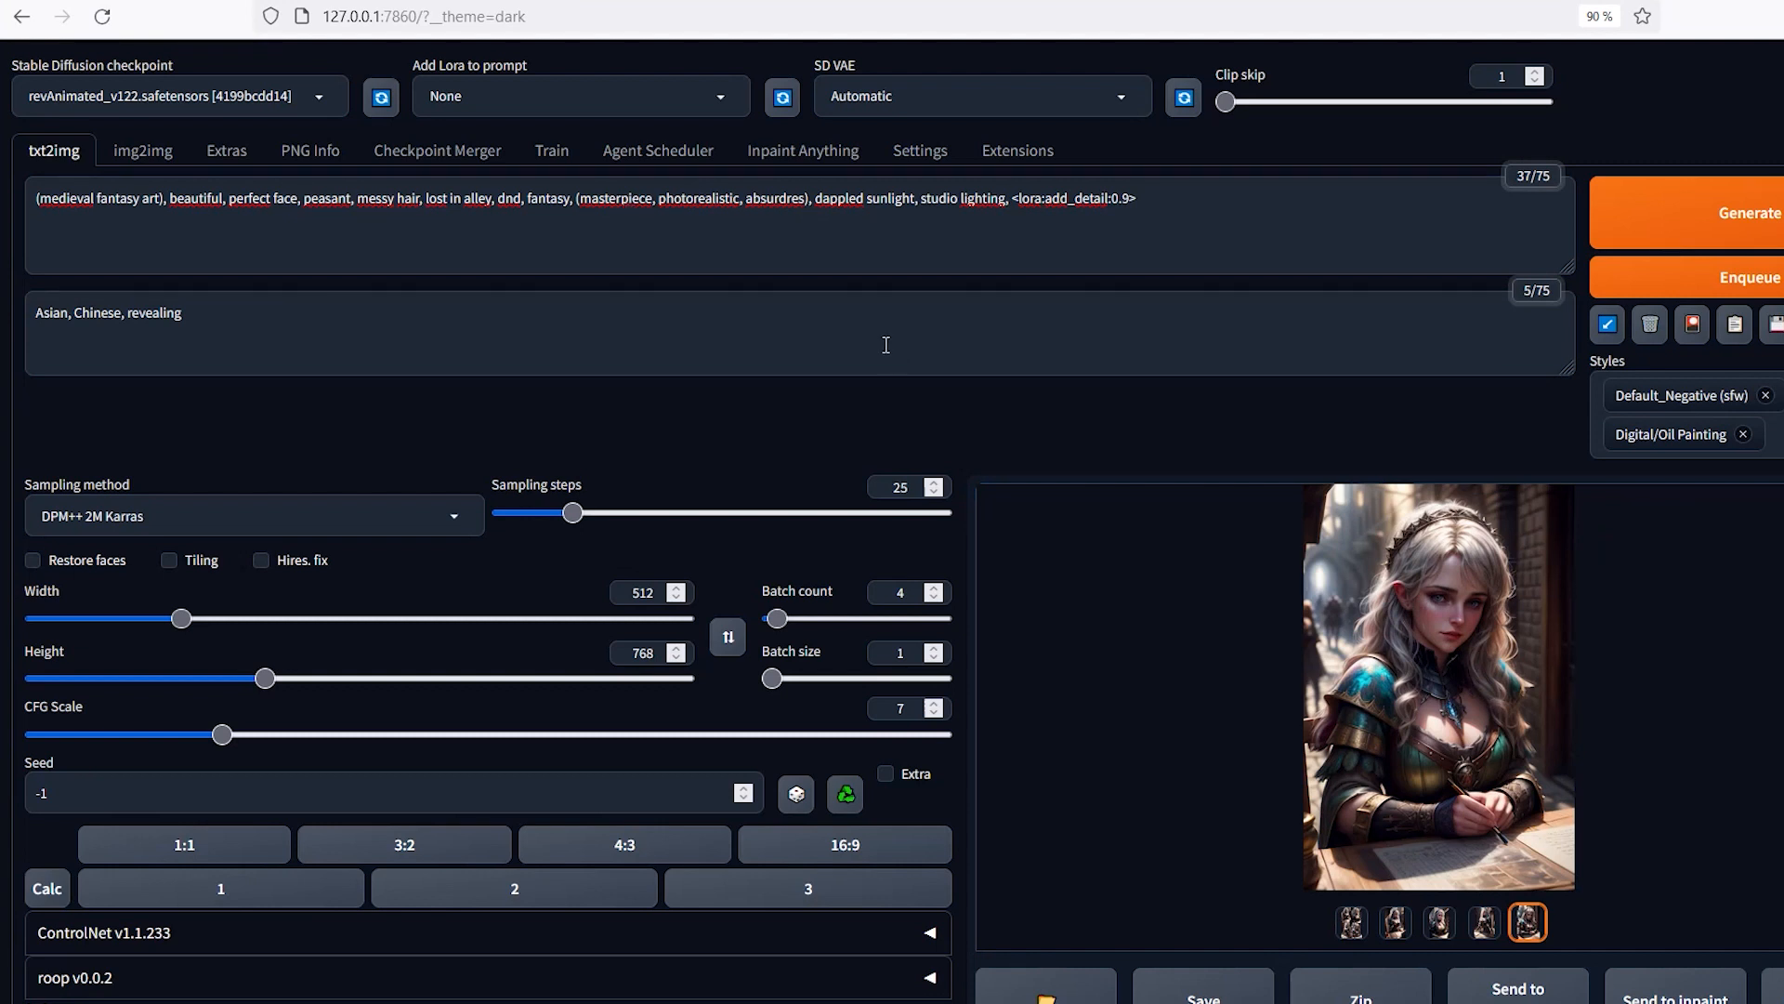
Examine the generated medieval fantasy portraits in the full-page image viewer, flipping back and forth between neighbouring images.
left_click(1351, 922)
left_click(1428, 596)
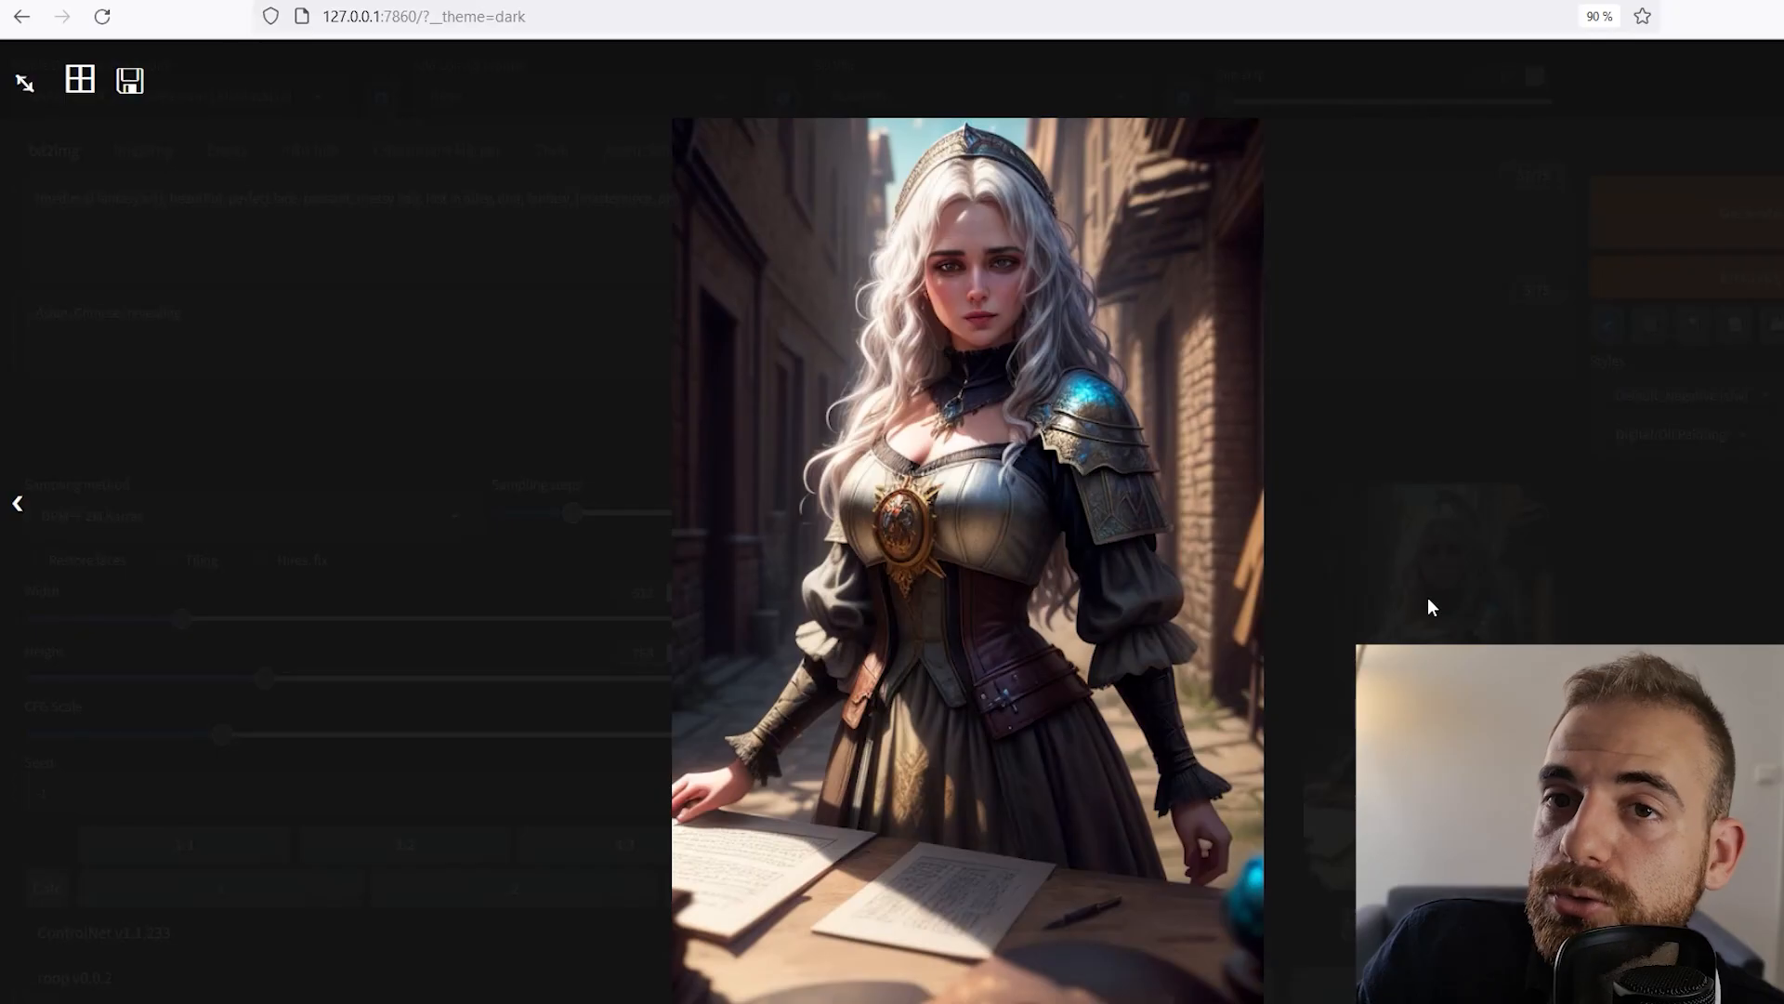
key("Right")
key("Left")
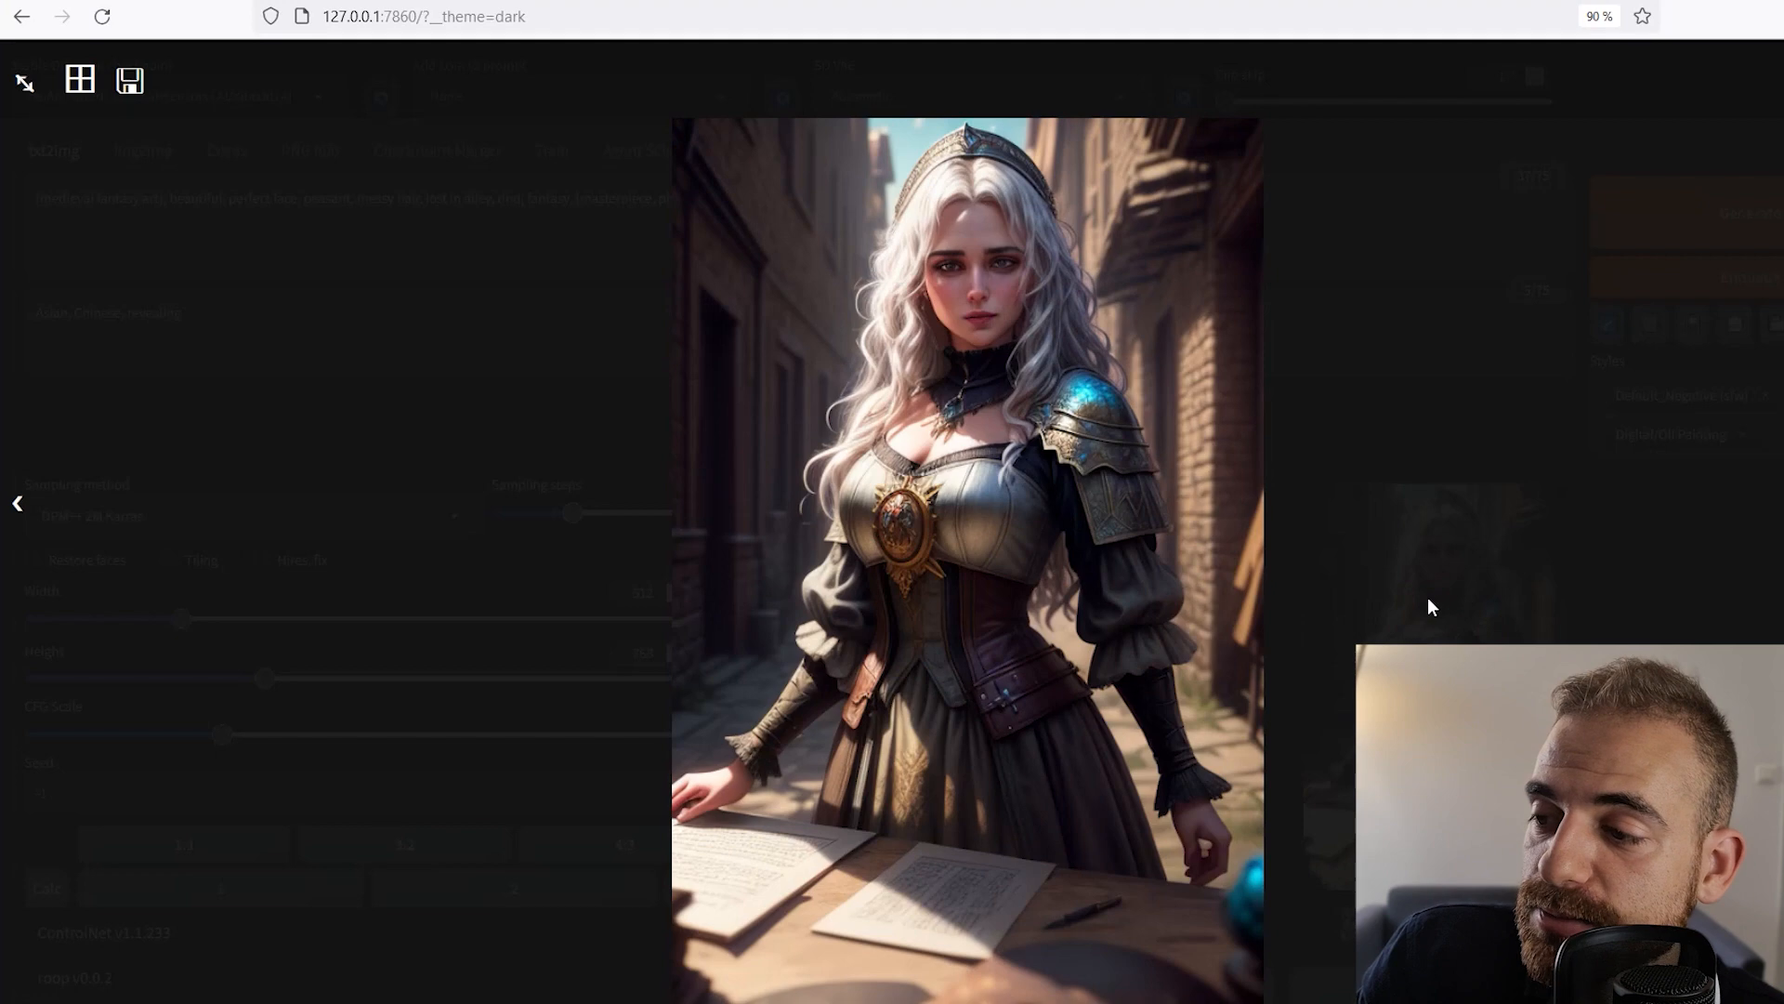
key("Right")
key("Left")
key("Escape")
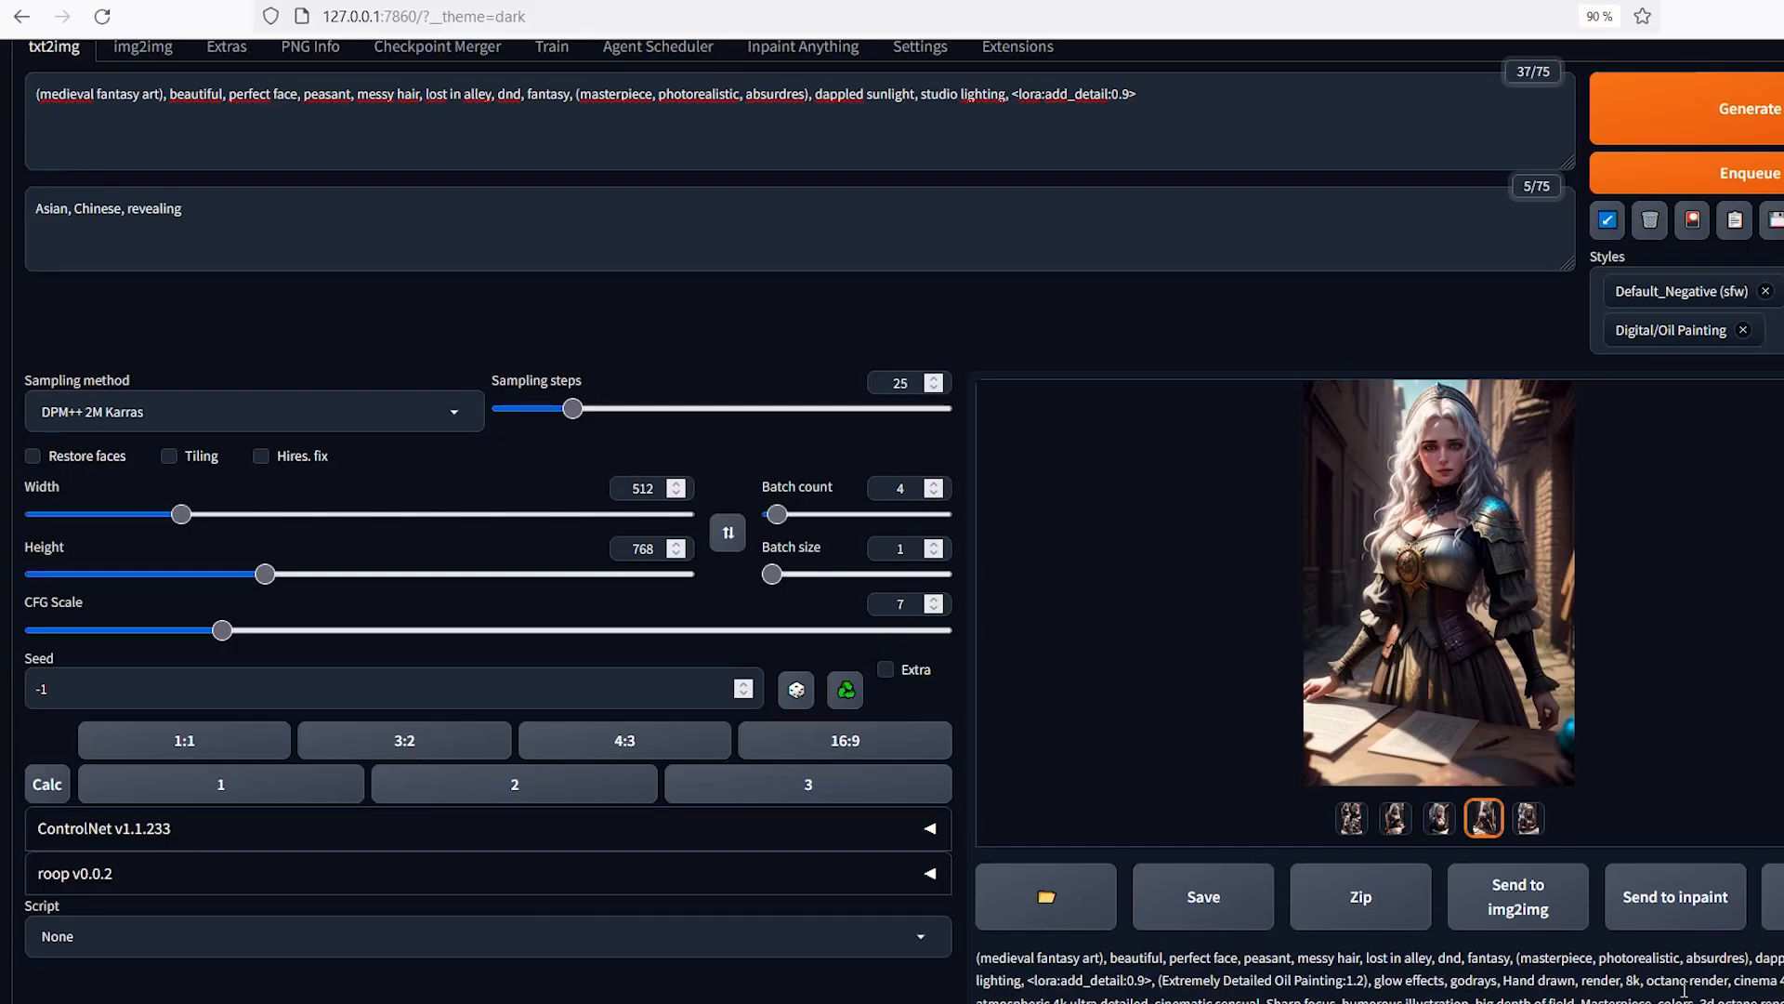
Send the selected white-haired medieval portrait to img2img and switch the Stable Diffusion checkpoint to aZovyaPhotoreal_v2.safetensors.
left_click(1553, 931)
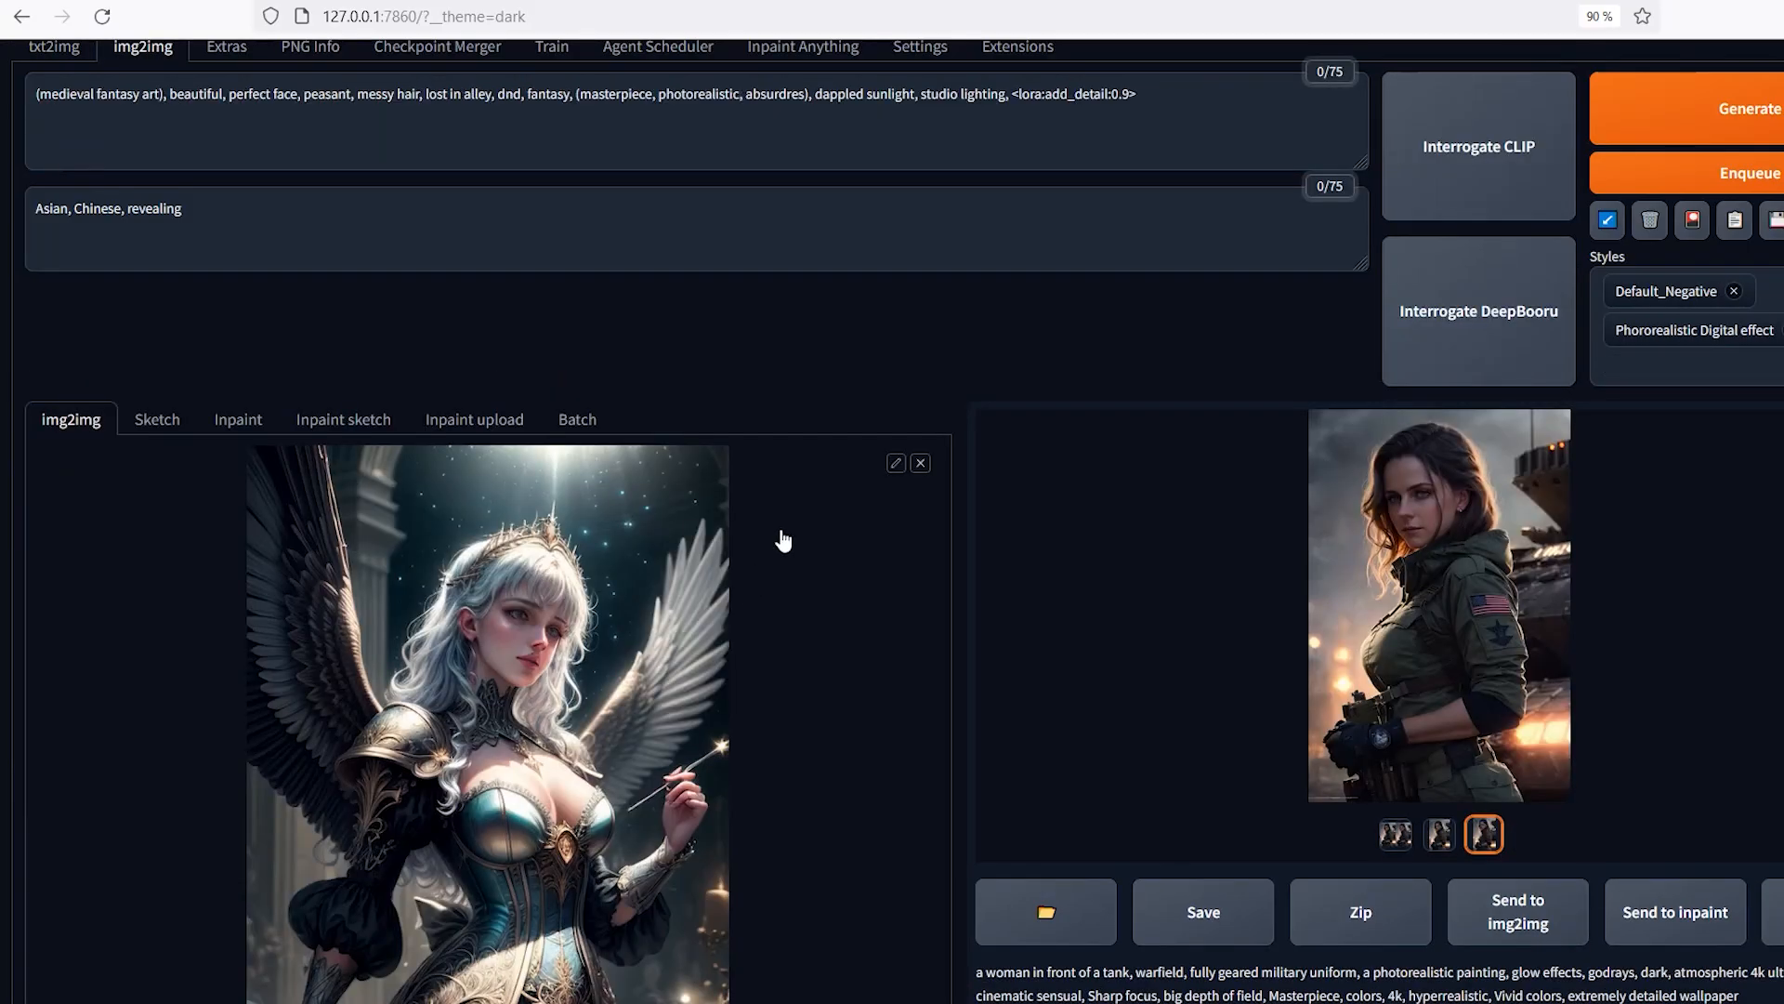
scroll(153, 141, "up", 2)
left_click(158, 95)
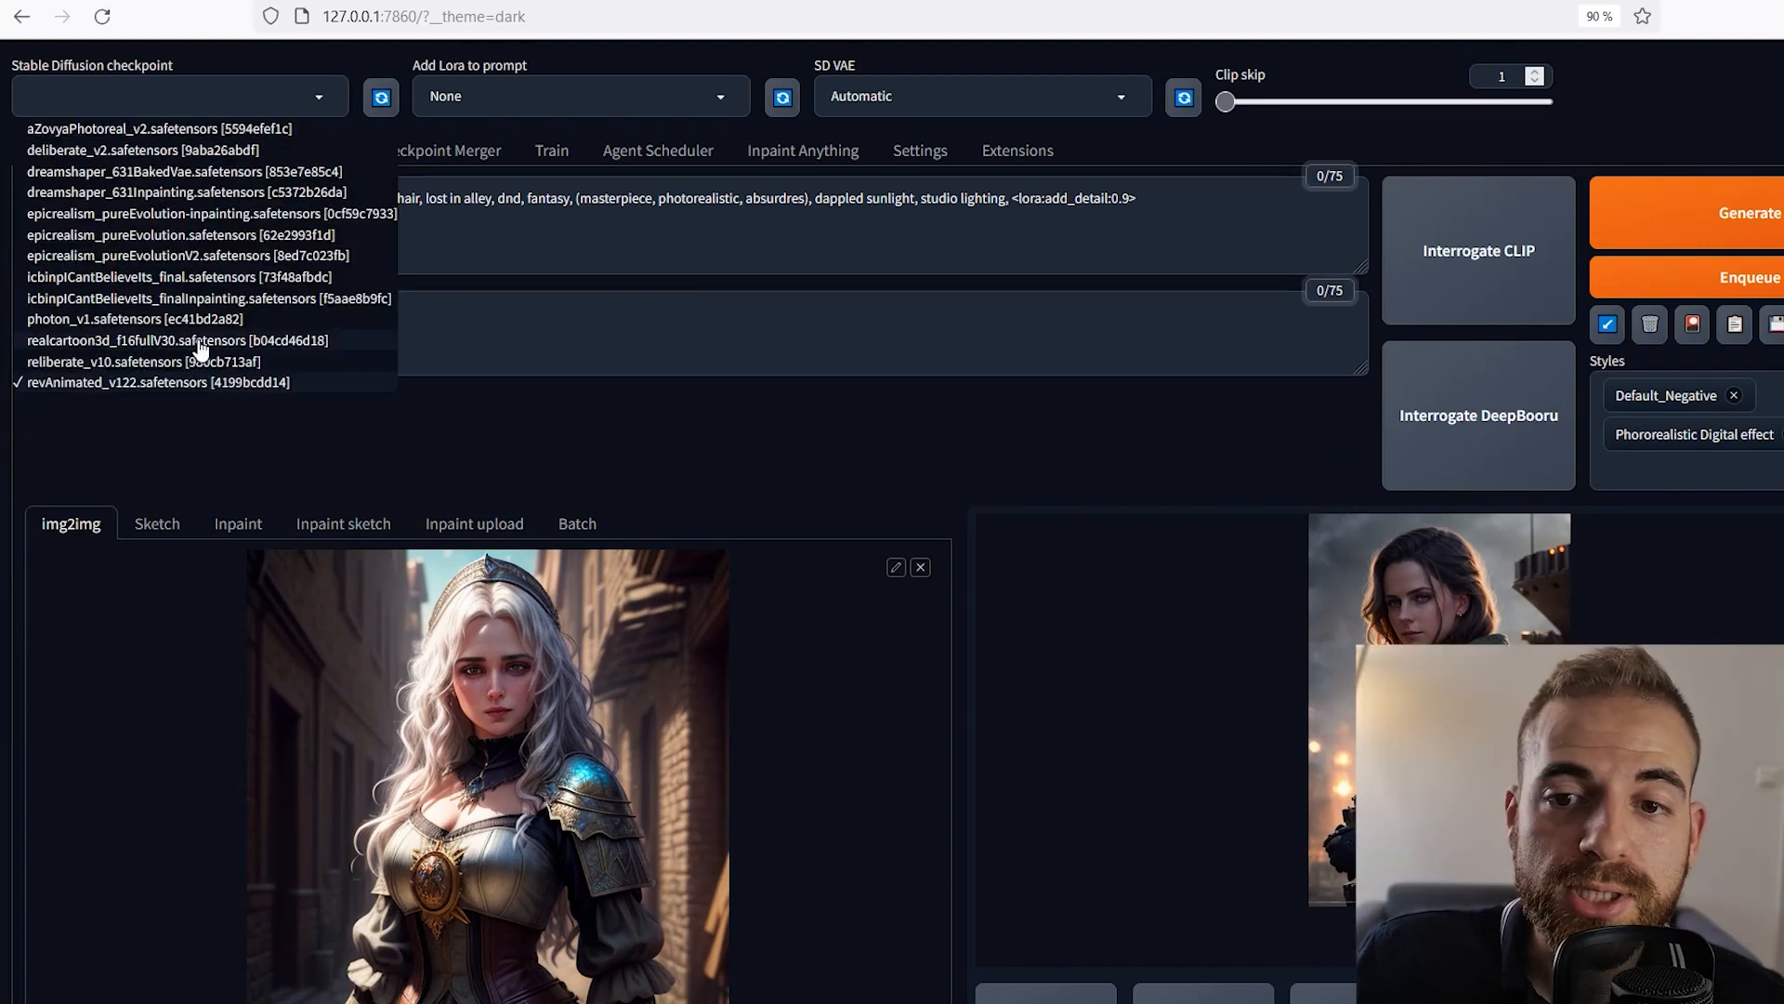
left_click(110, 243)
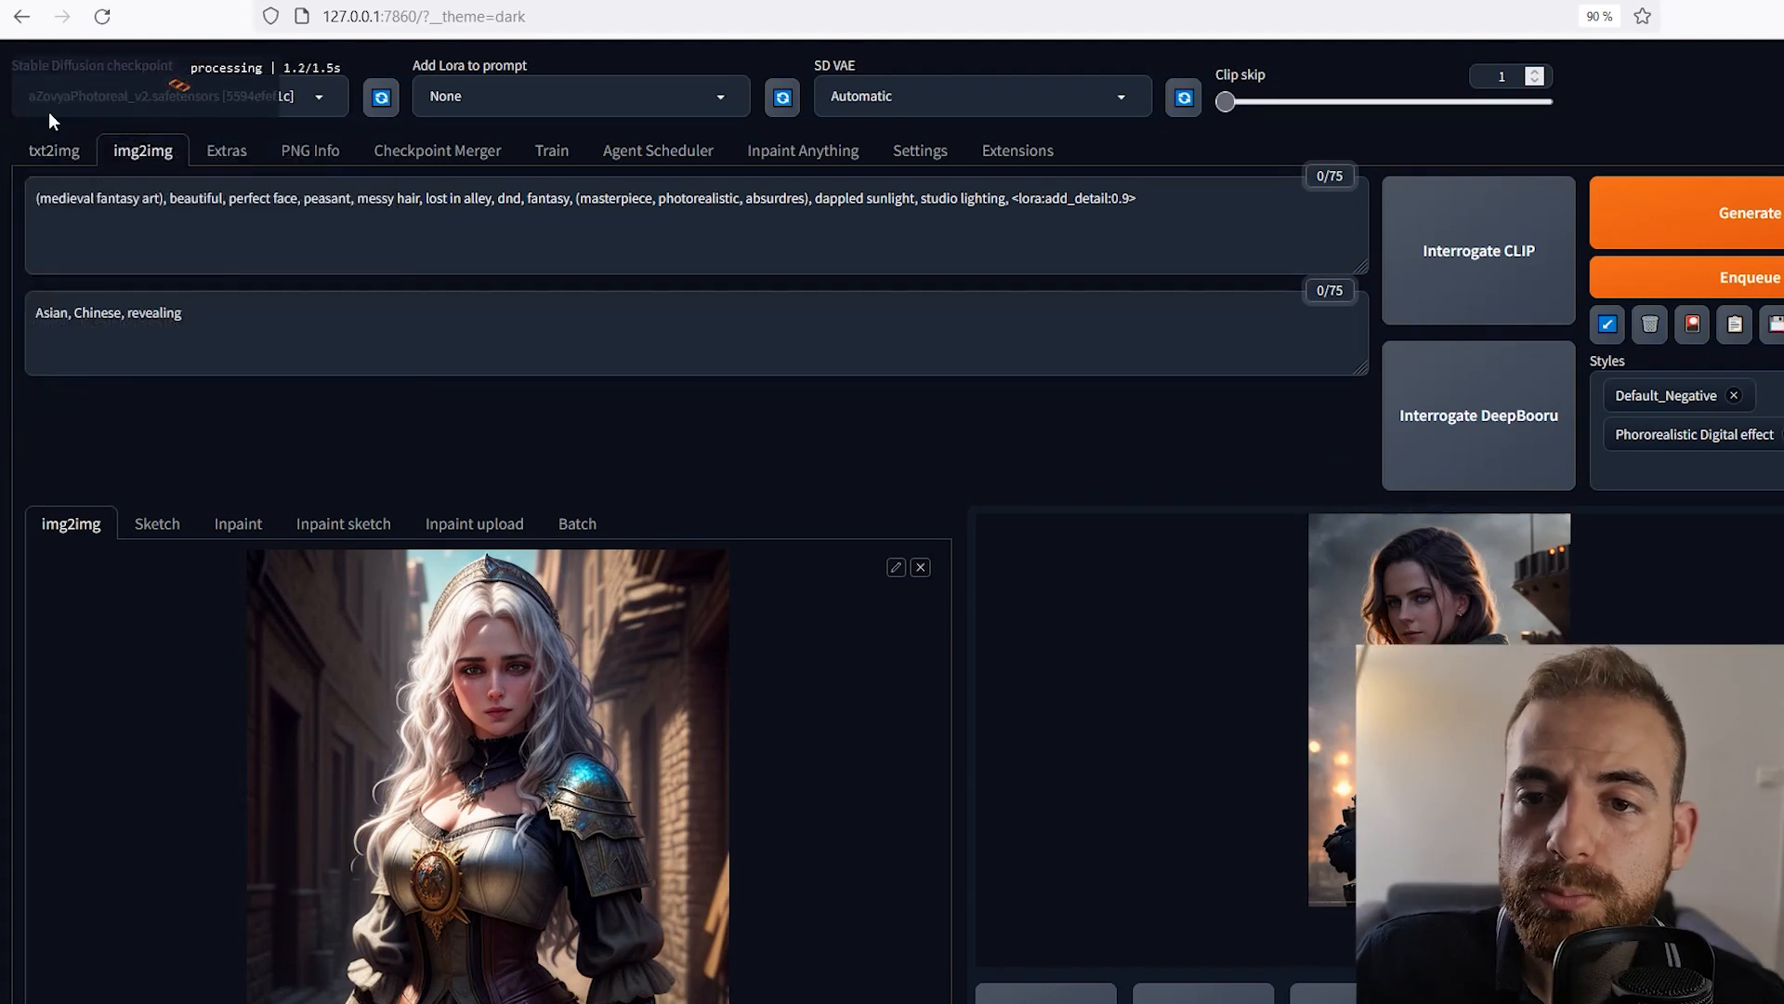
Generate photorealistic variations of the medieval portrait with the current img2img settings and inspect the result.
scroll(1208, 532, "down", 1)
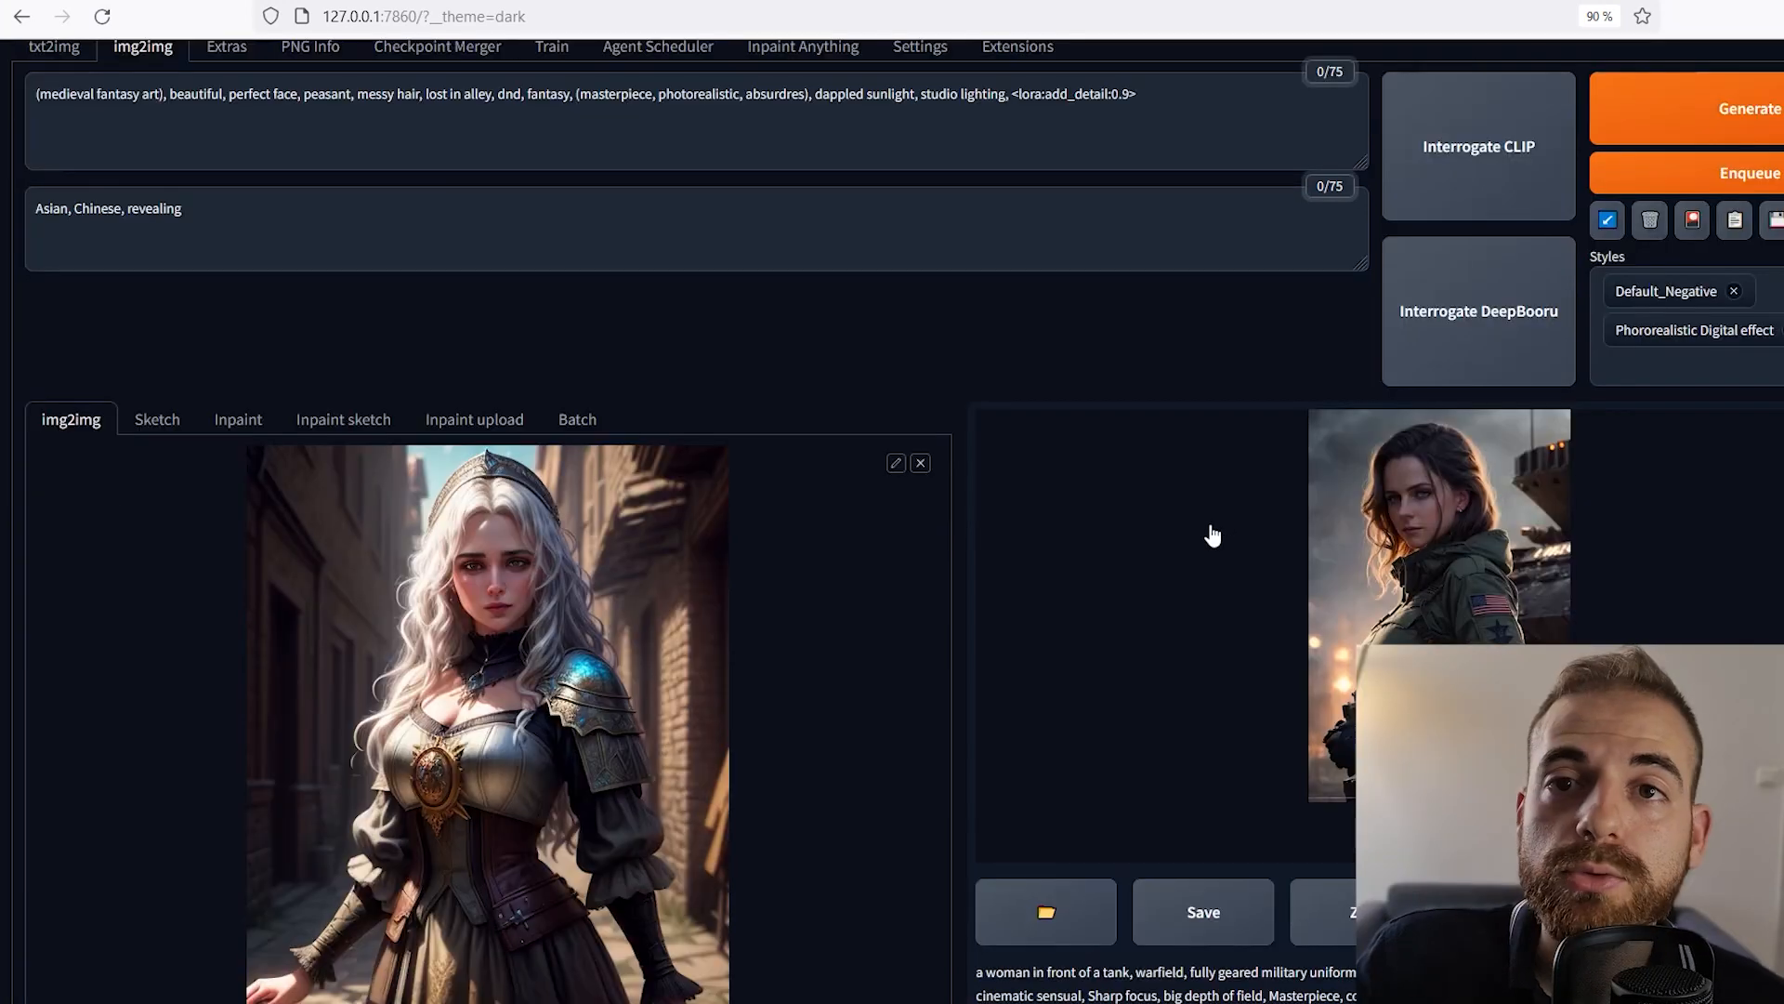
left_click(1671, 122)
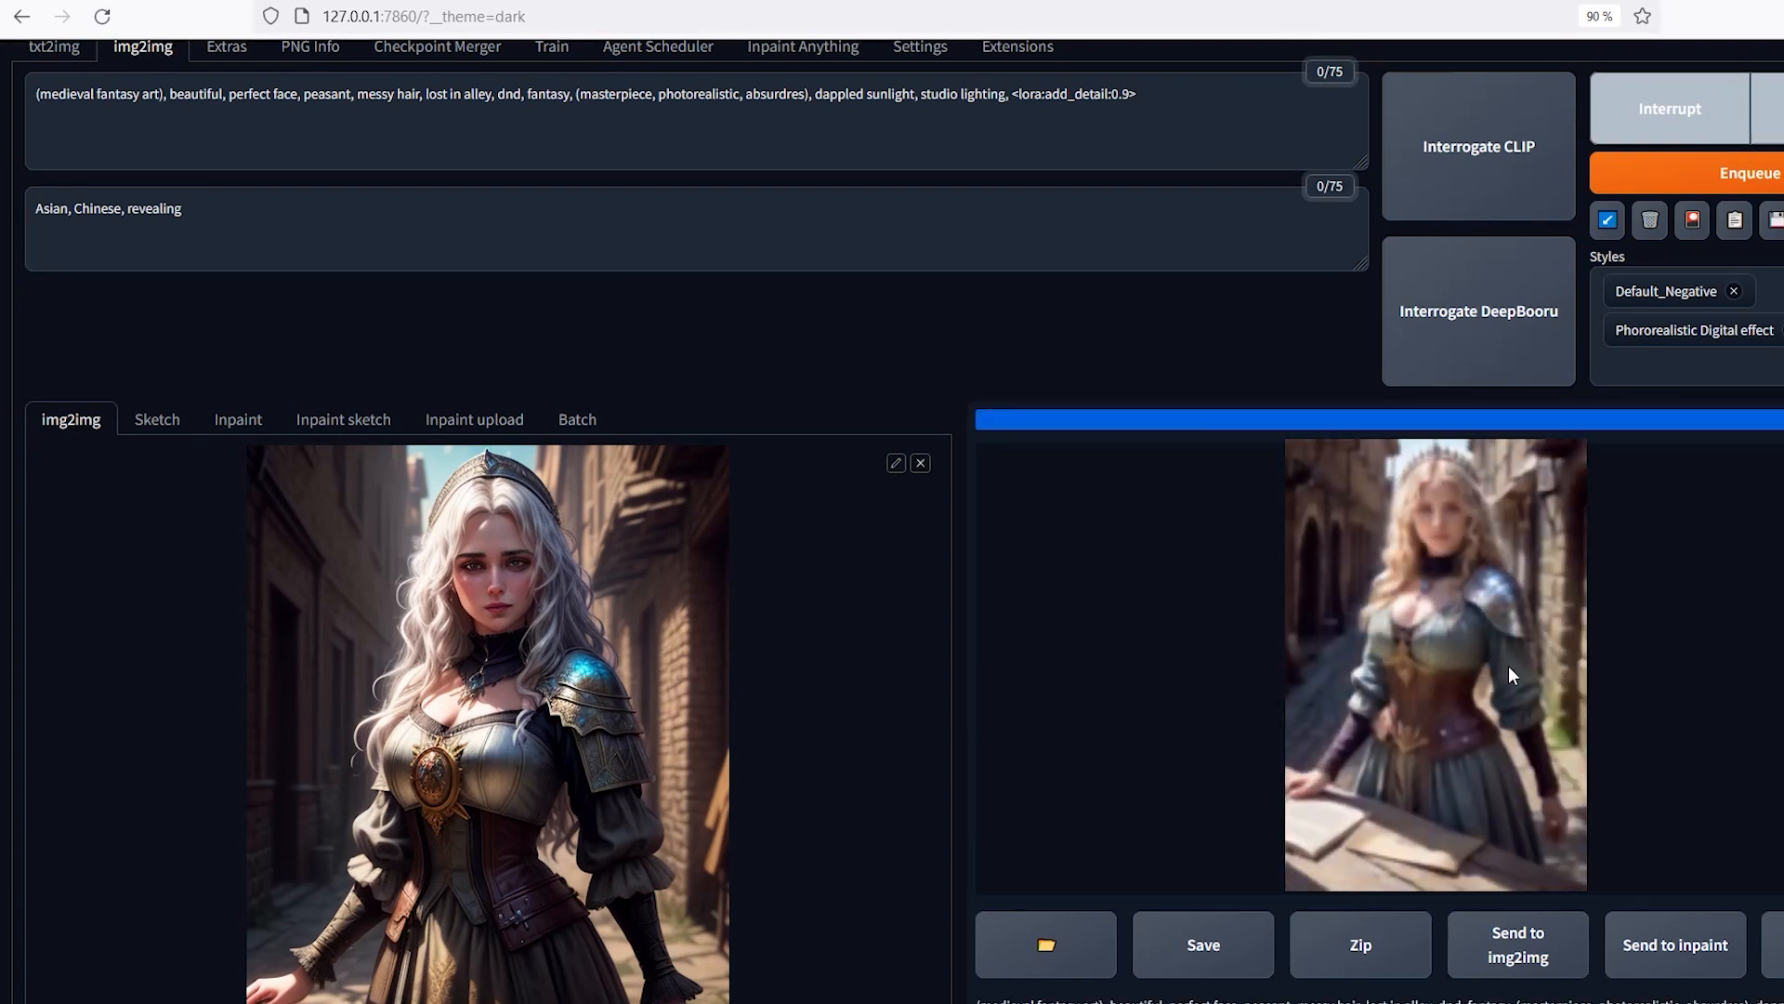
left_click(1468, 587)
left_click(1468, 587)
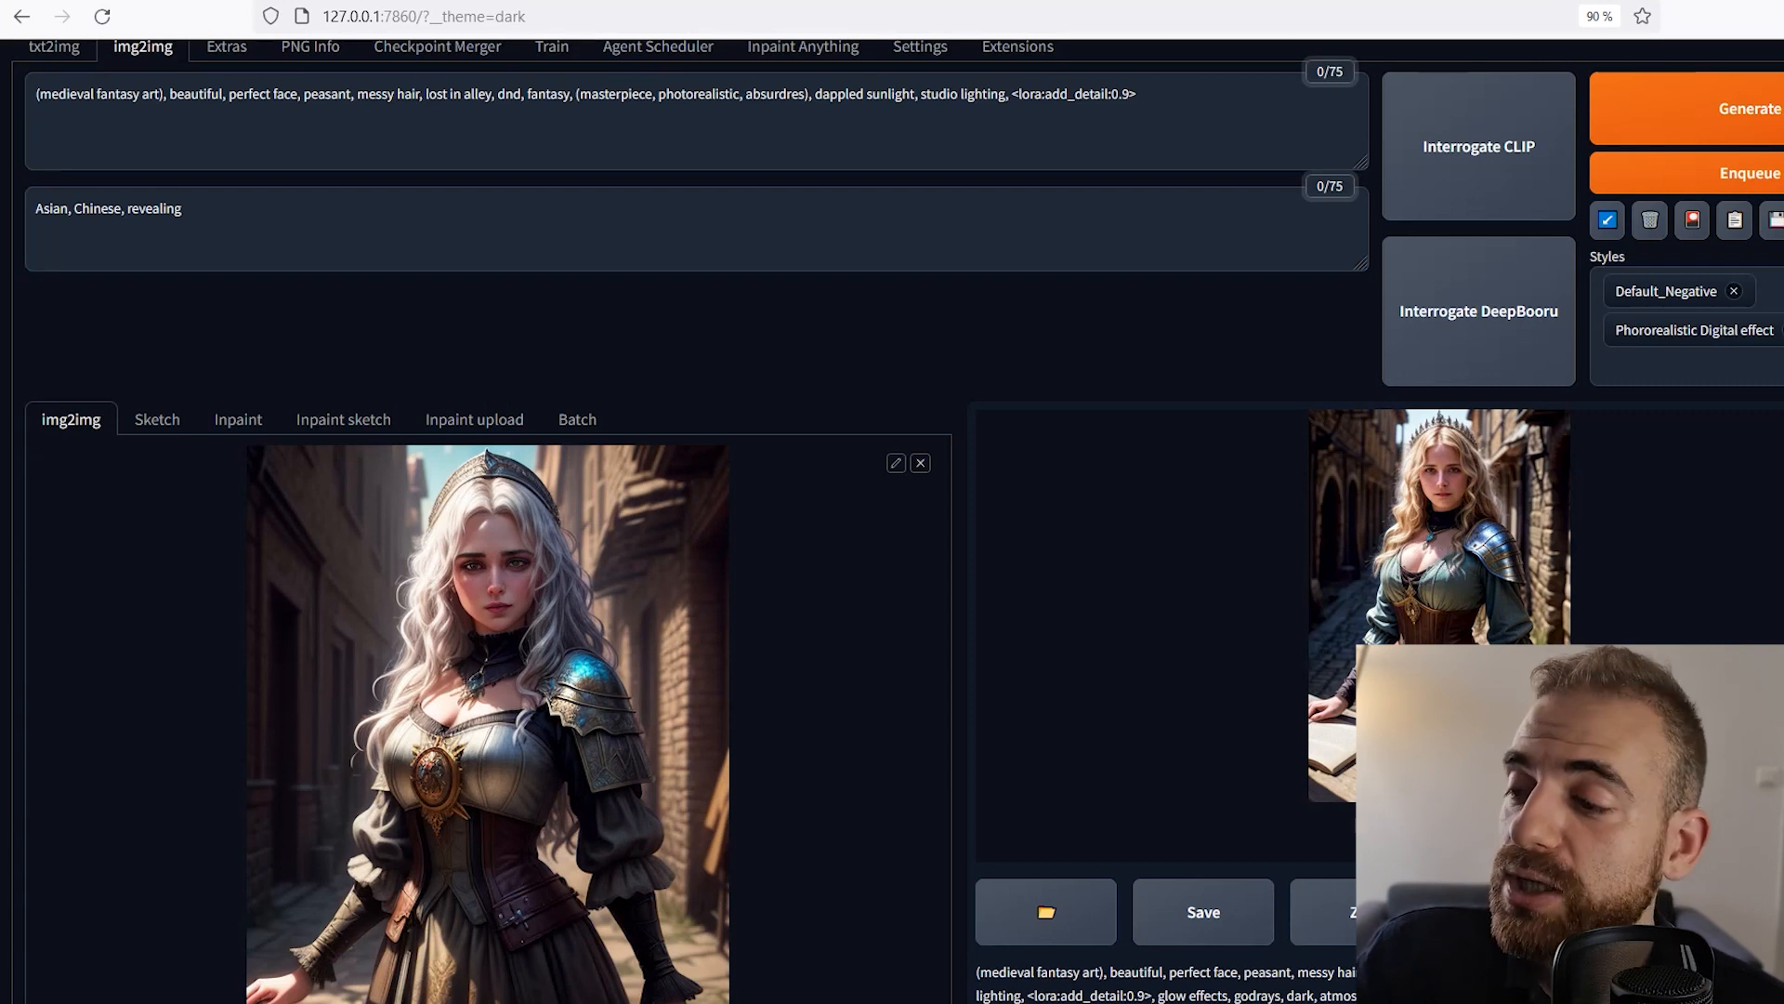
Send the selected photorealistic medieval variation back to img2img as the source and set its resizing to Resize by with a scale of 2.
scroll(892, 521, "down", 2)
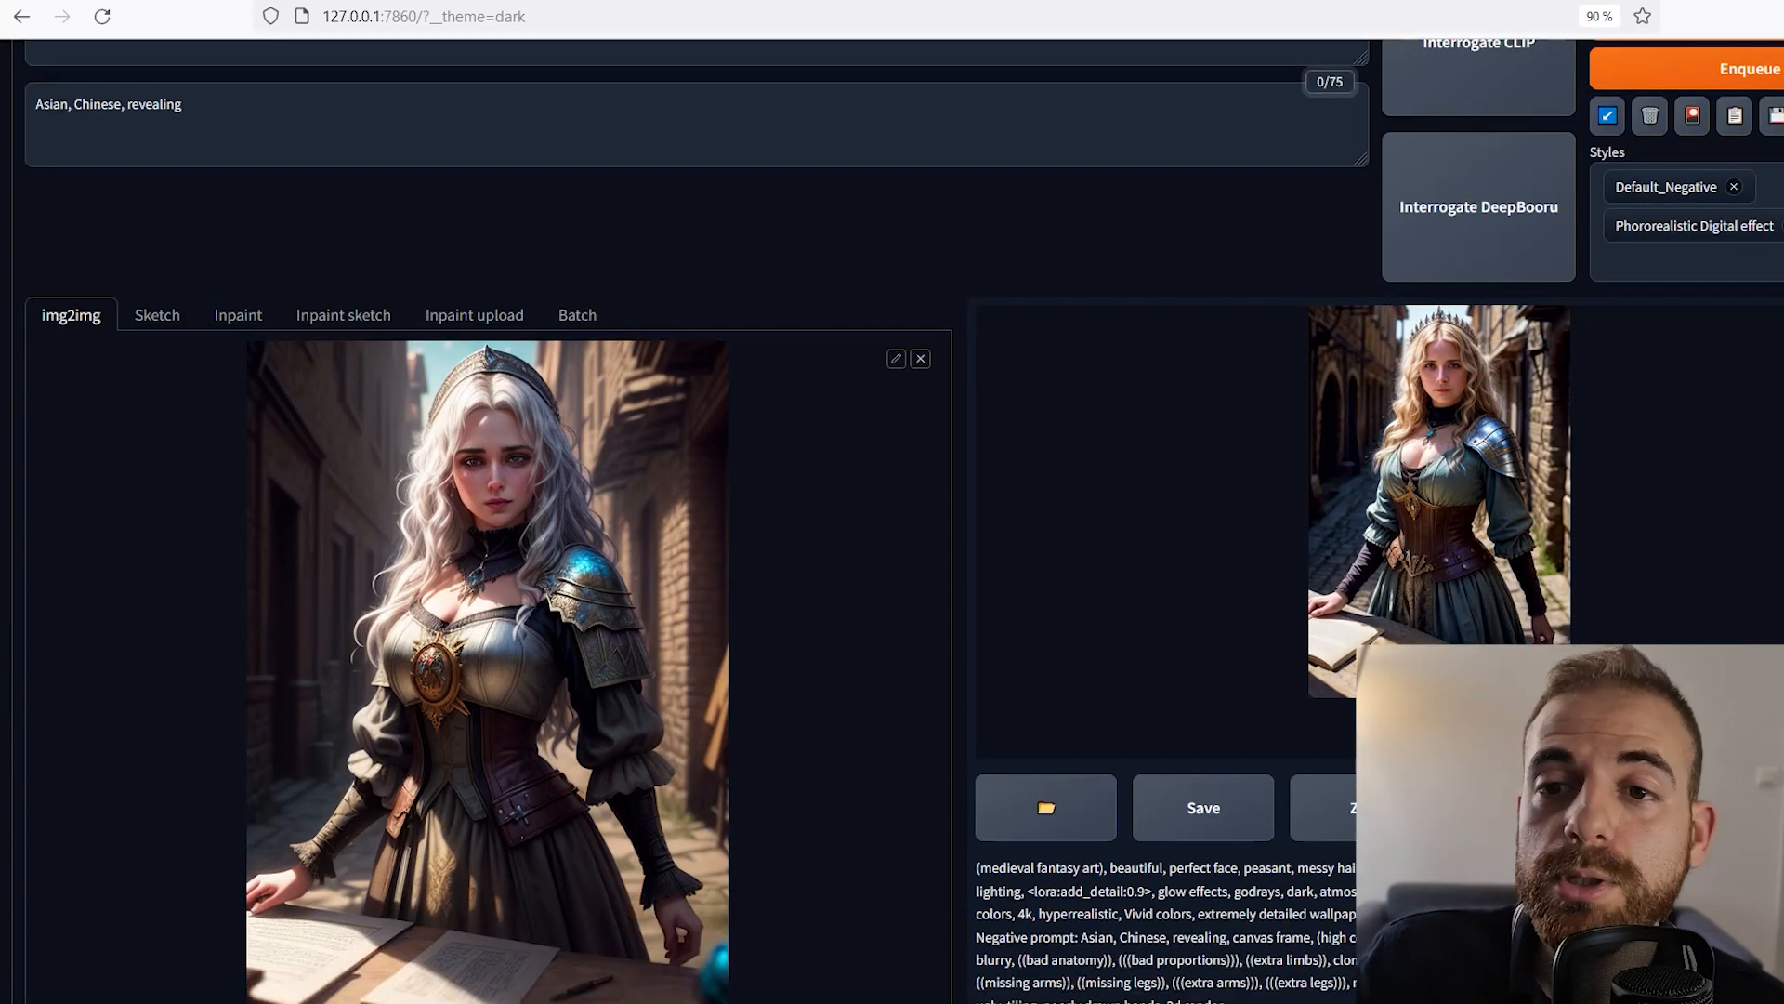
left_click(1518, 807)
scroll(827, 432, "down", 4)
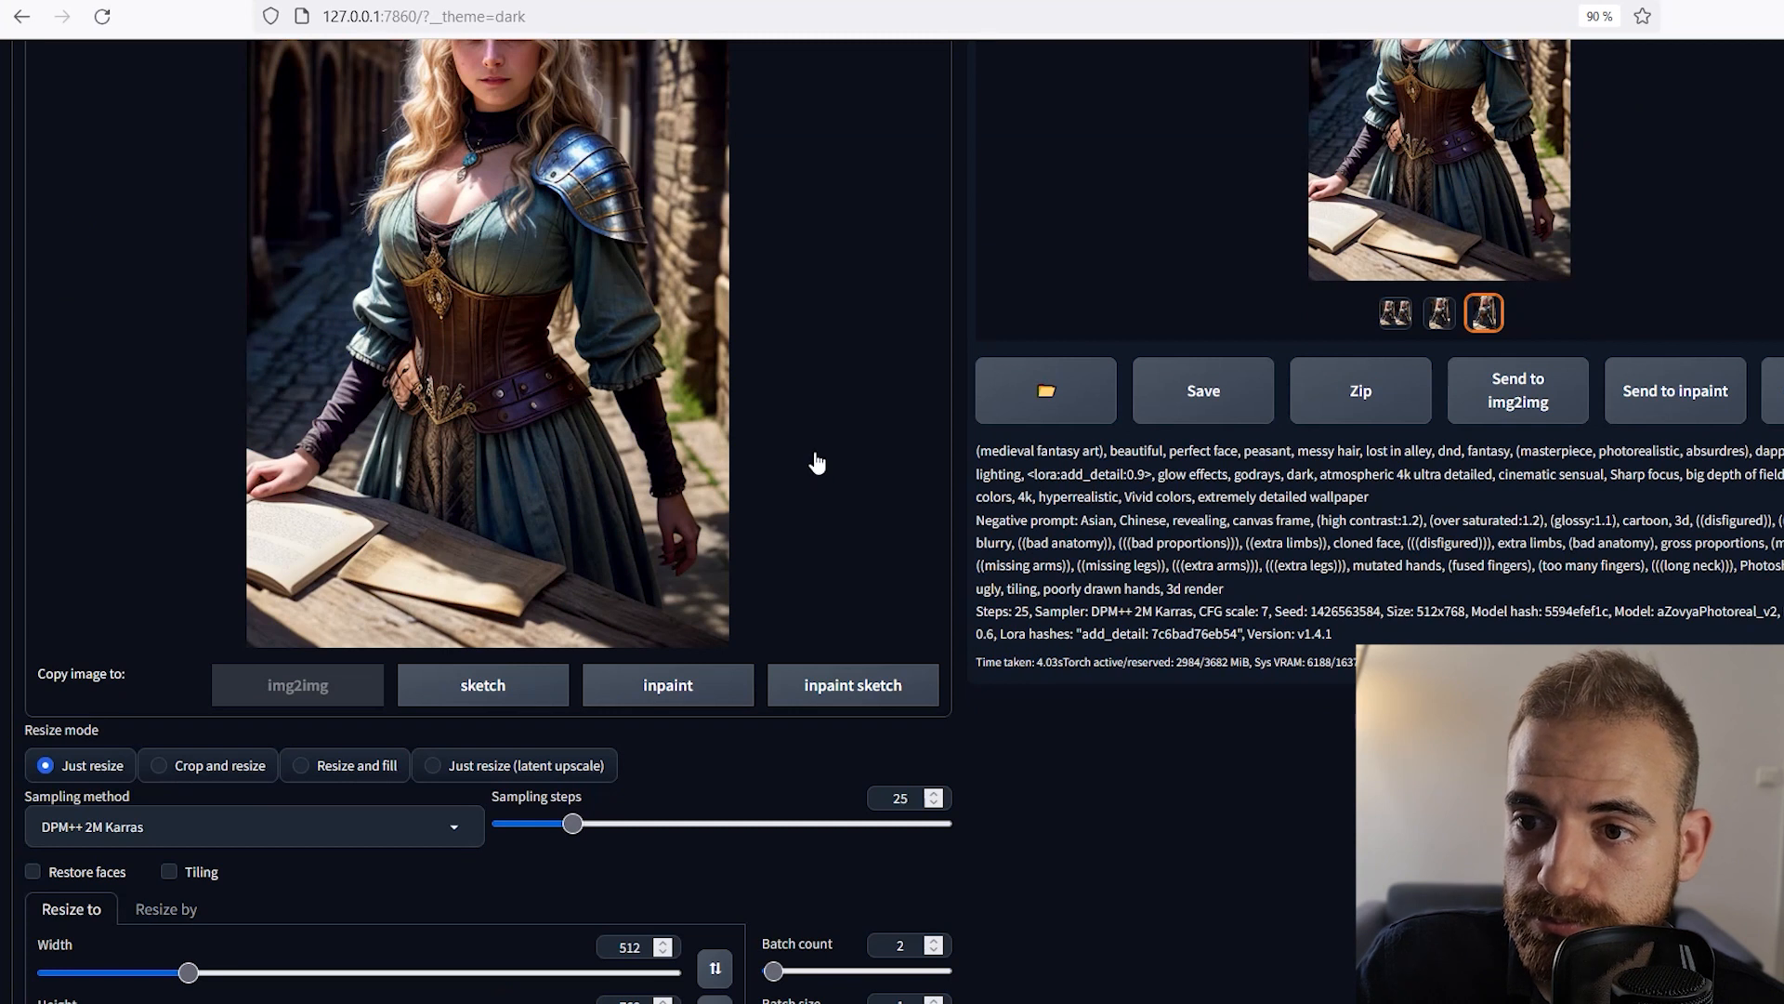
scroll(817, 462, "down", 3)
left_click(200, 596)
double_click(649, 634)
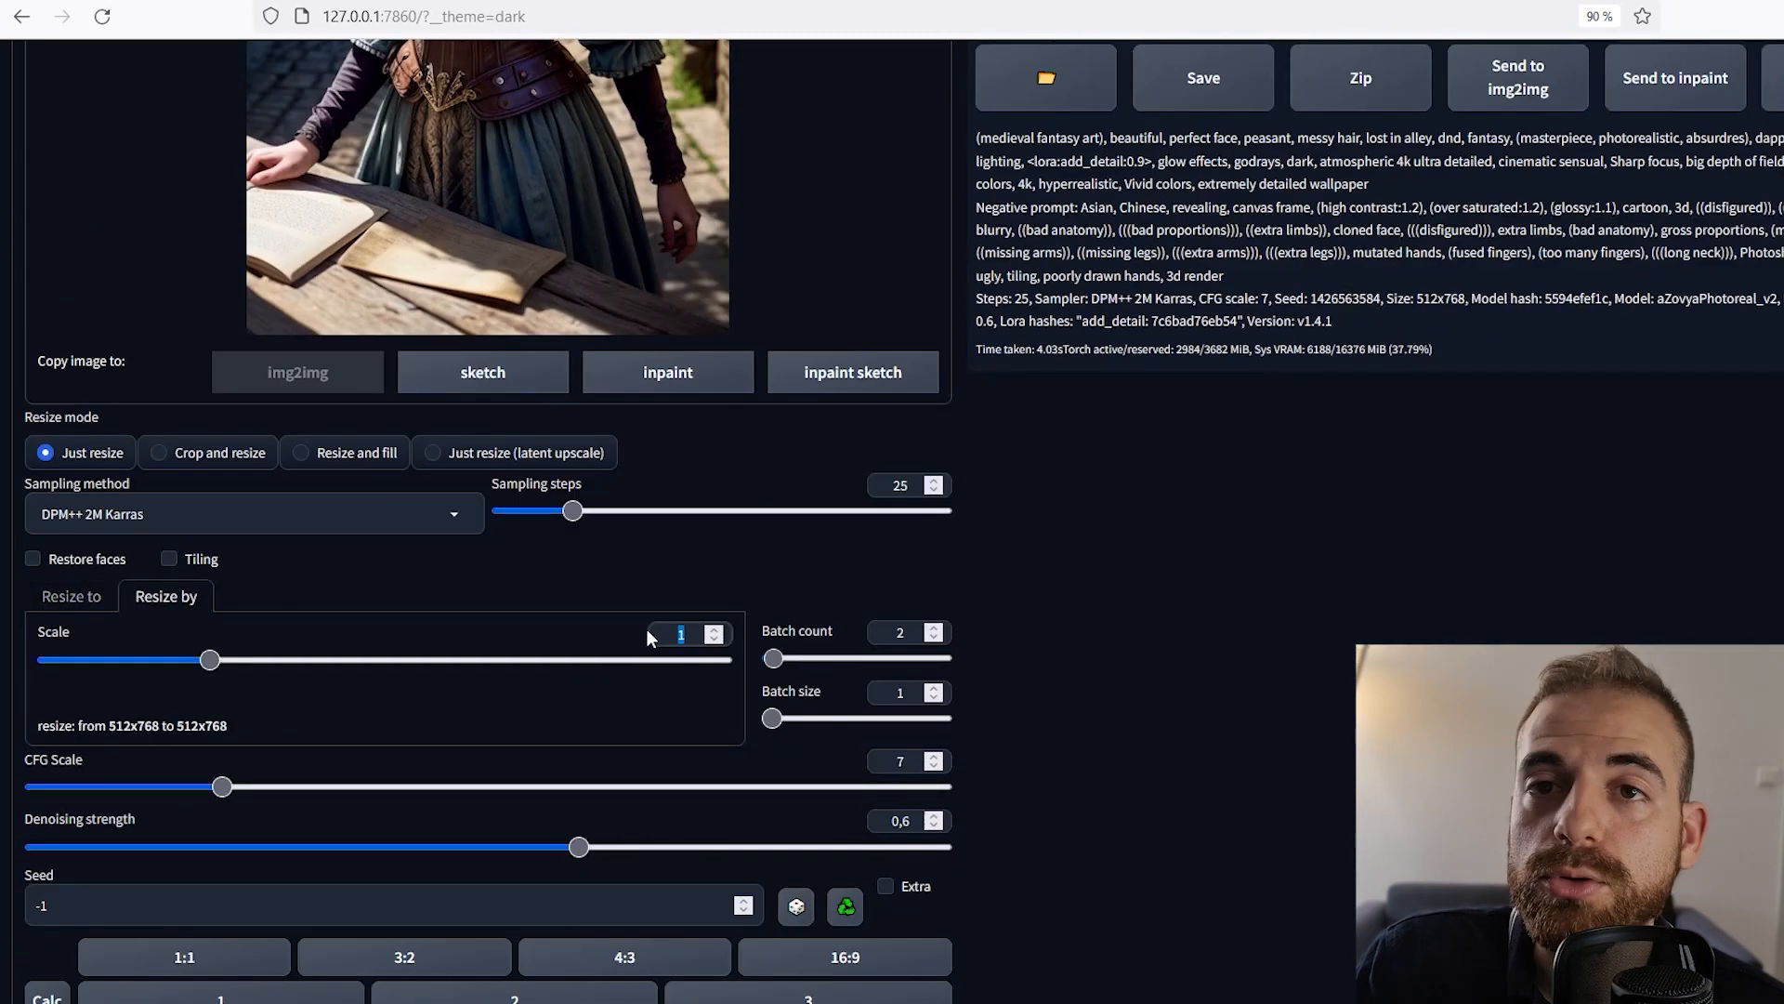
type("2")
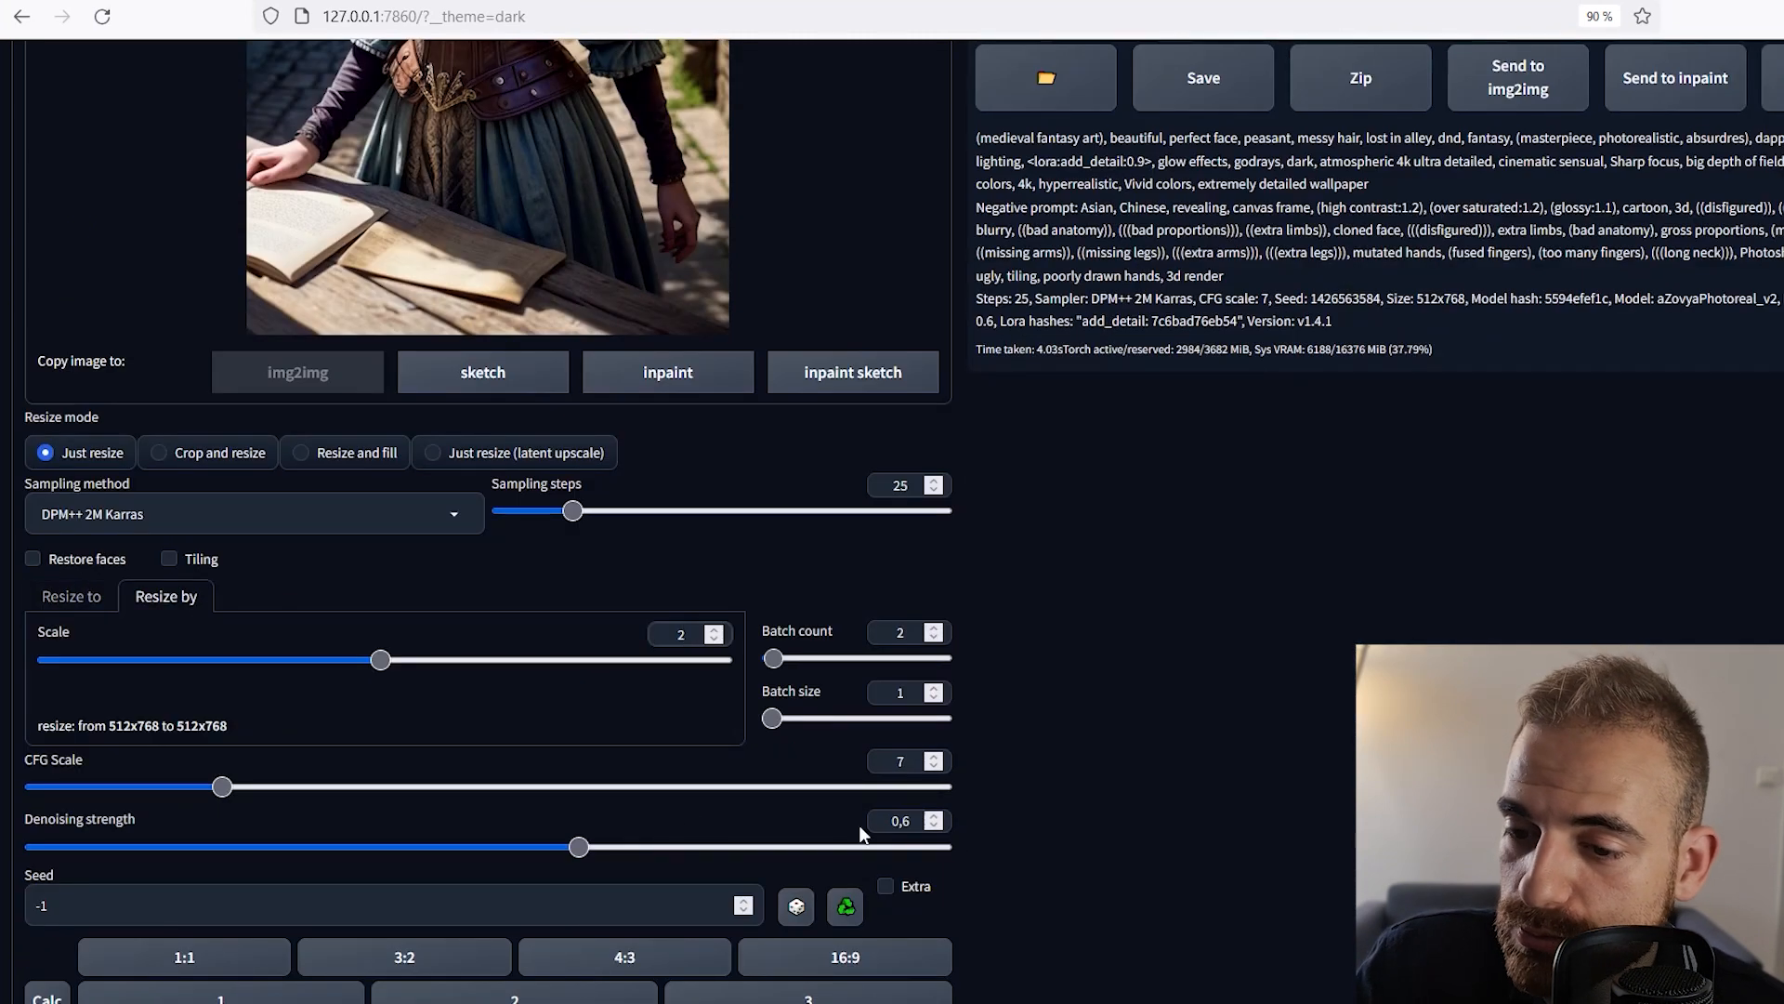